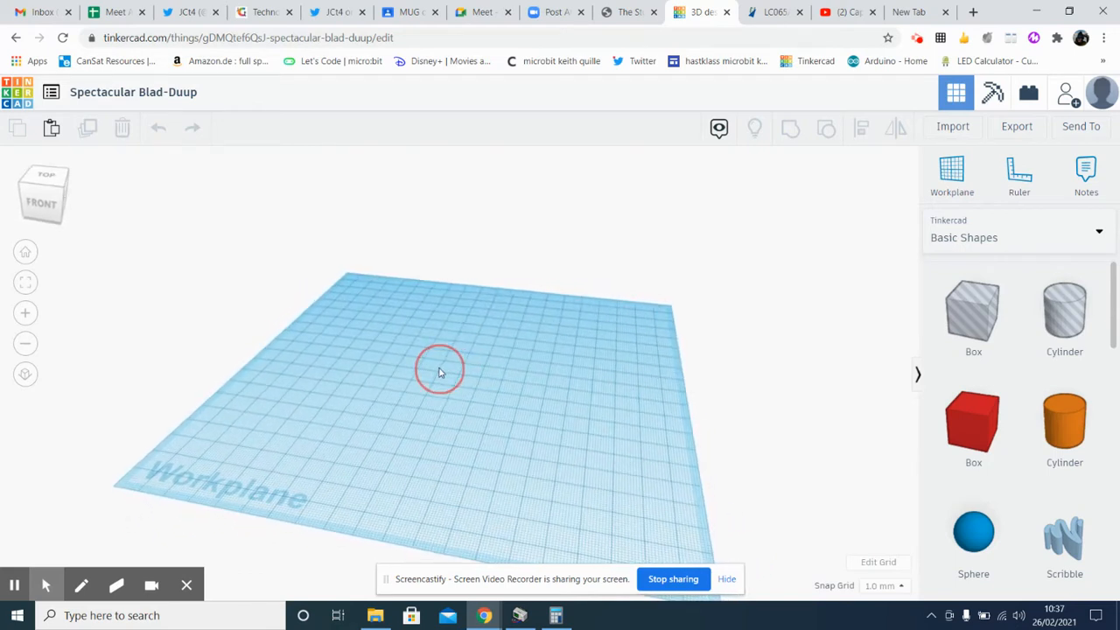
Place two solid cylinders side by side on the workplane, leaving a gap between them
drag(1079, 425, 450, 377)
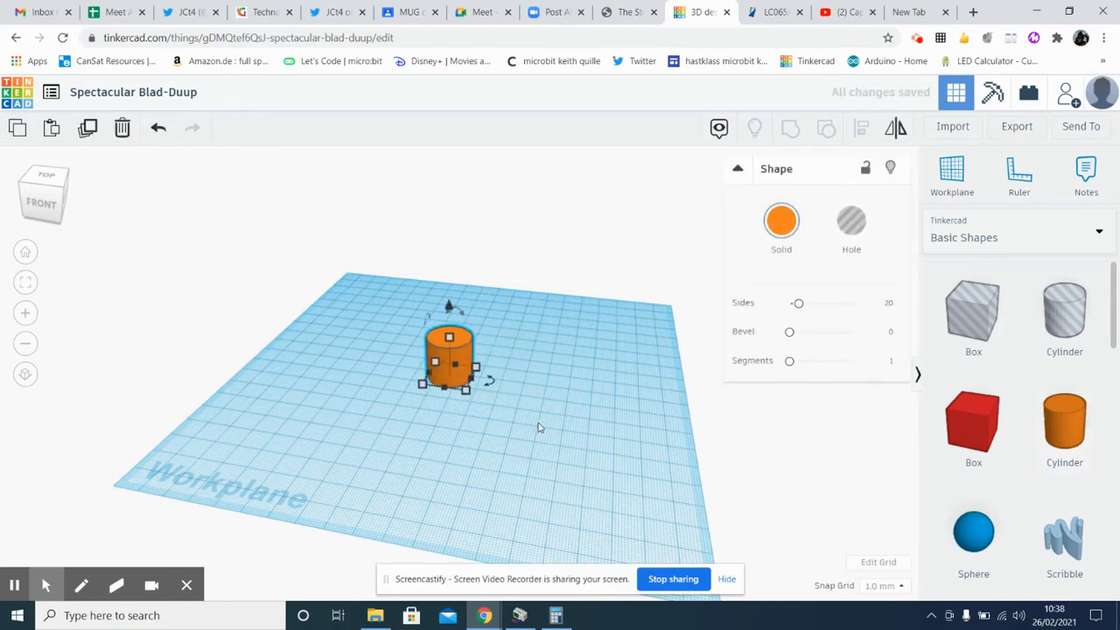
drag(1064, 427, 357, 376)
click(504, 475)
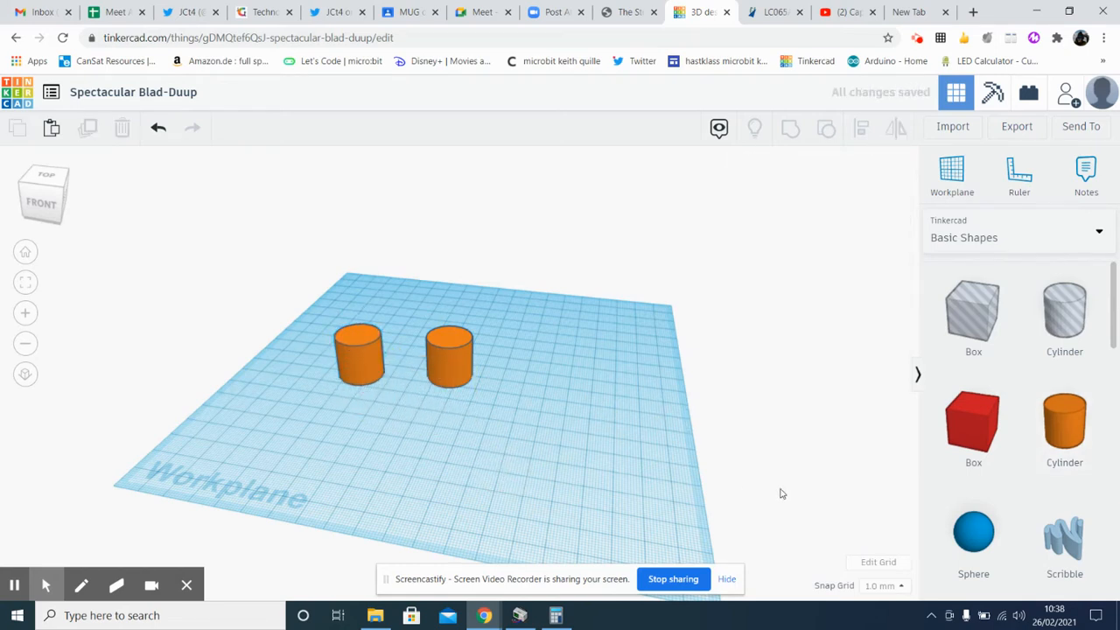
Enlarge the right-hand cylinder to about 29 by 27 mm at the base and about 30 mm high
scroll(1016, 485, down, 9)
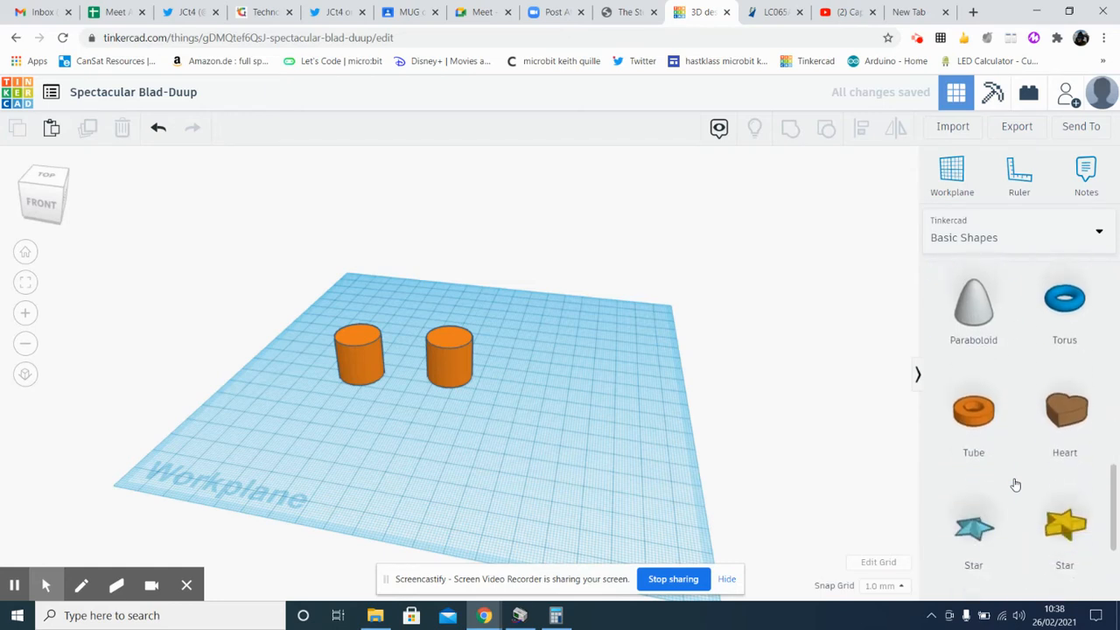
scroll(1015, 485, up, 2)
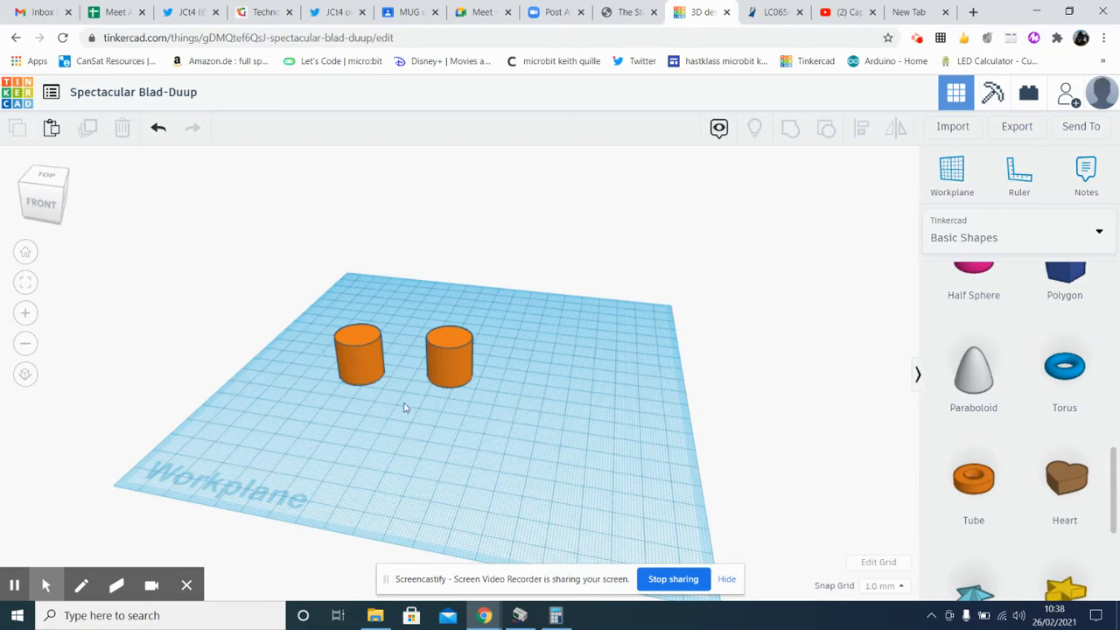
scroll(404, 401, up, 5)
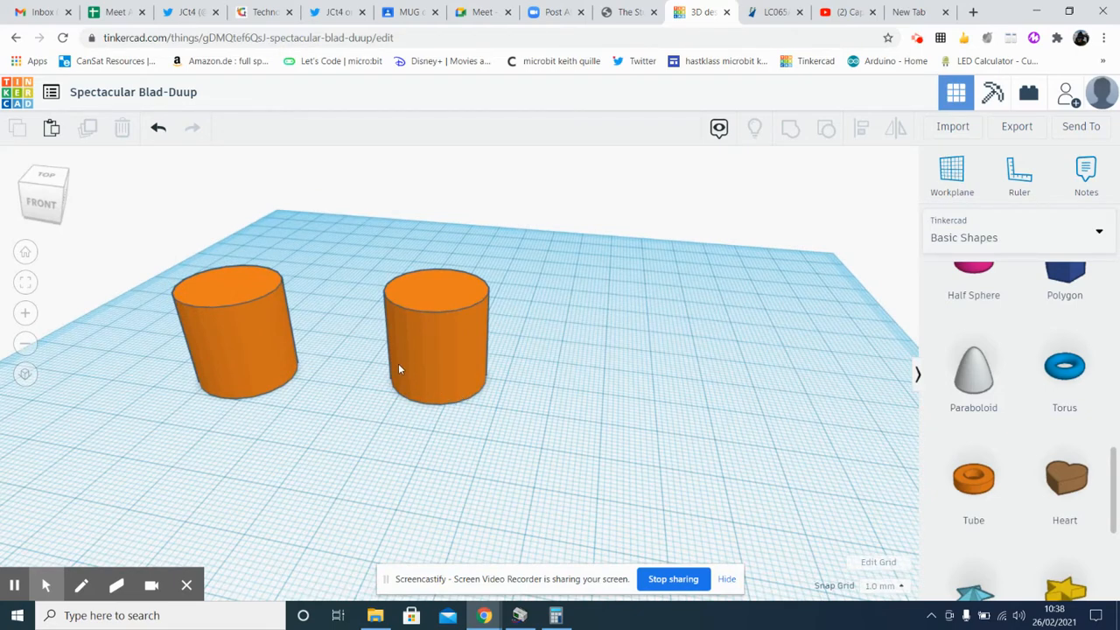
right_drag(372, 366, 397, 373)
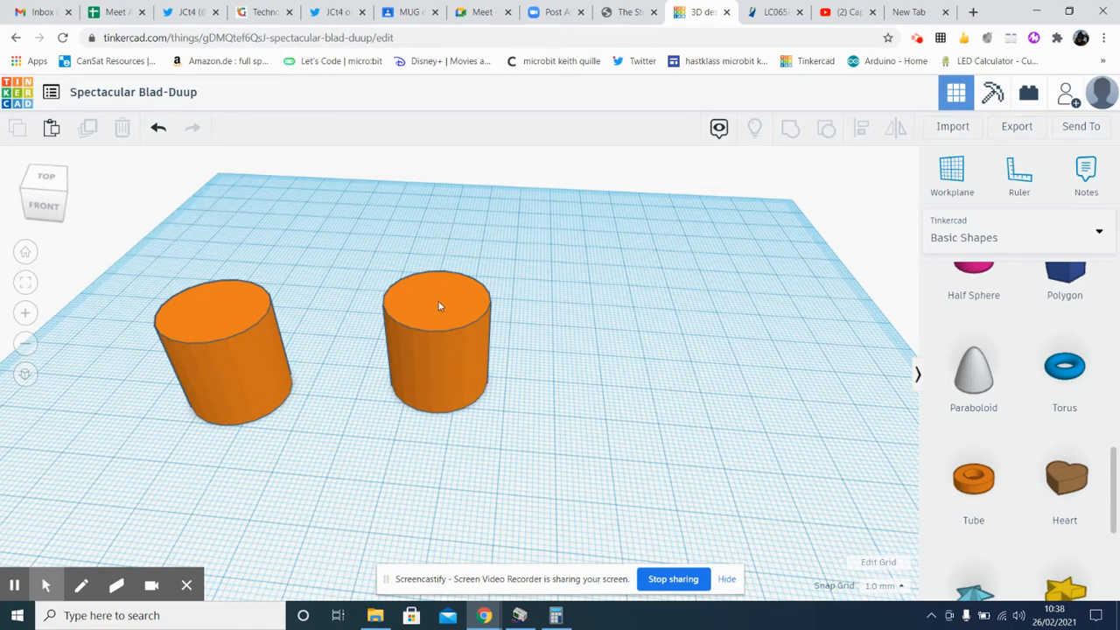
scroll(436, 306, up, 2)
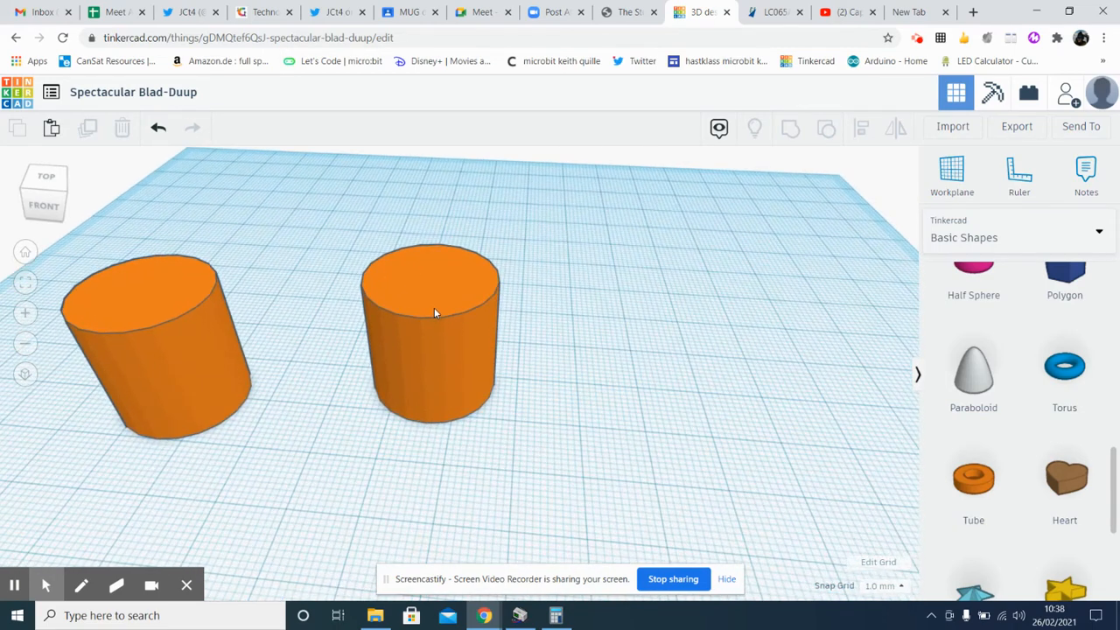
click(453, 360)
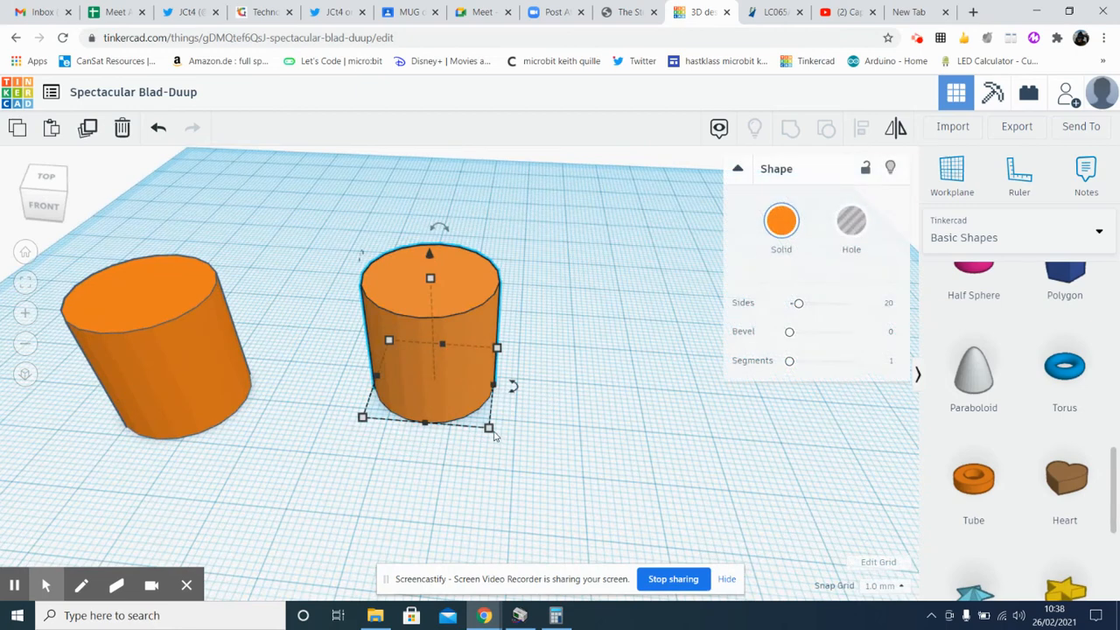
mouse_move(492, 431)
drag(493, 432, 554, 478)
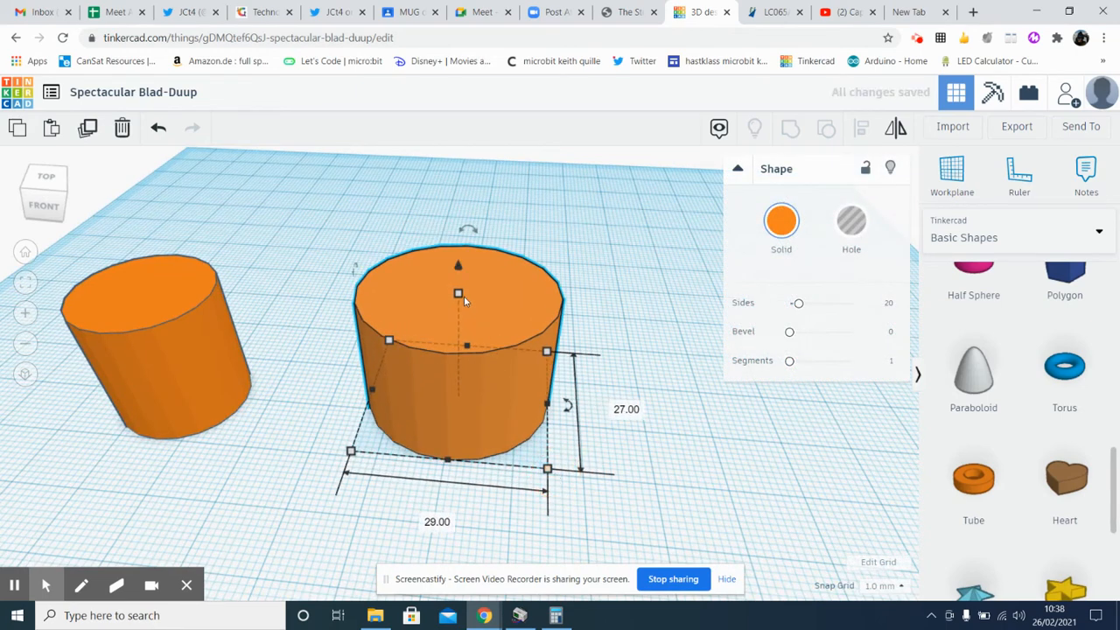
drag(458, 293, 459, 227)
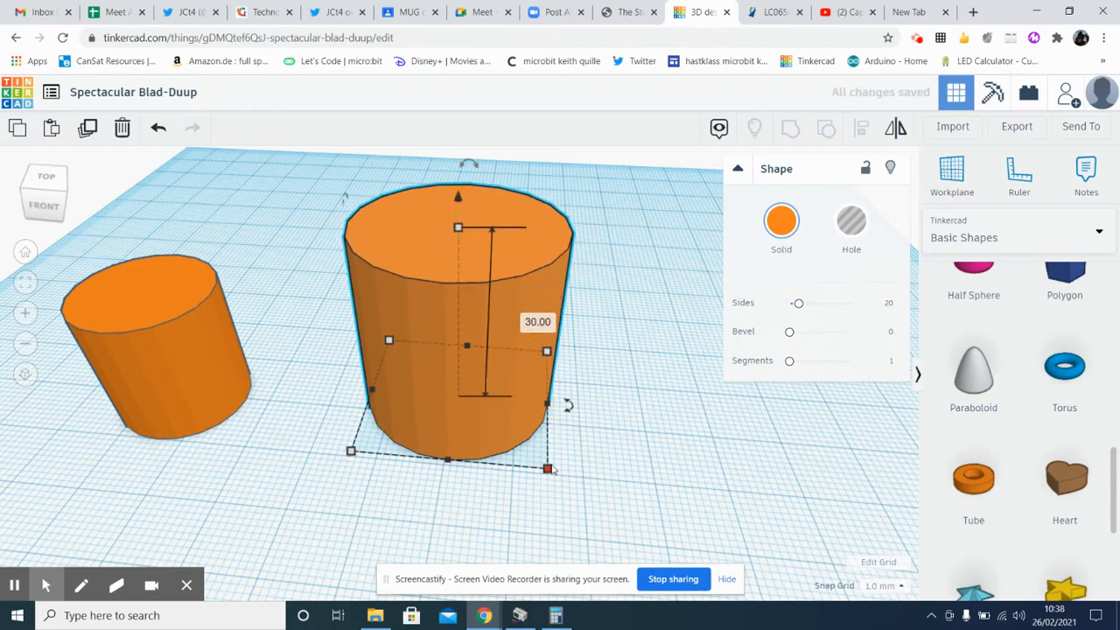
Set both the width and the depth of the larger cylinder to 90 mm
mouse_move(548, 467)
click(438, 521)
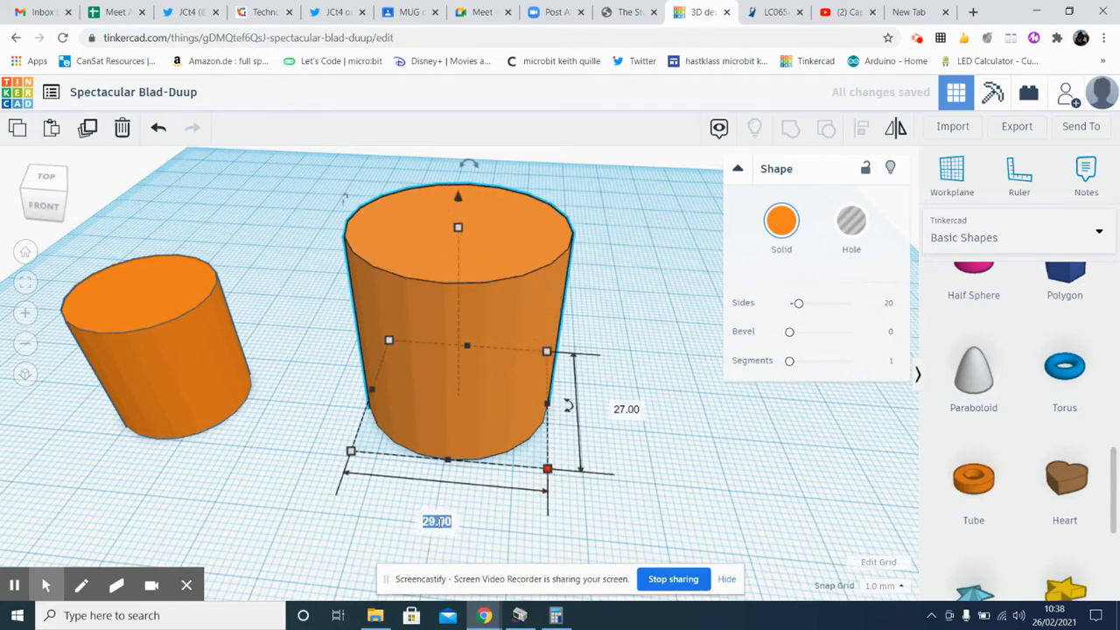
key(BackSpace)
text(90)
key(Return)
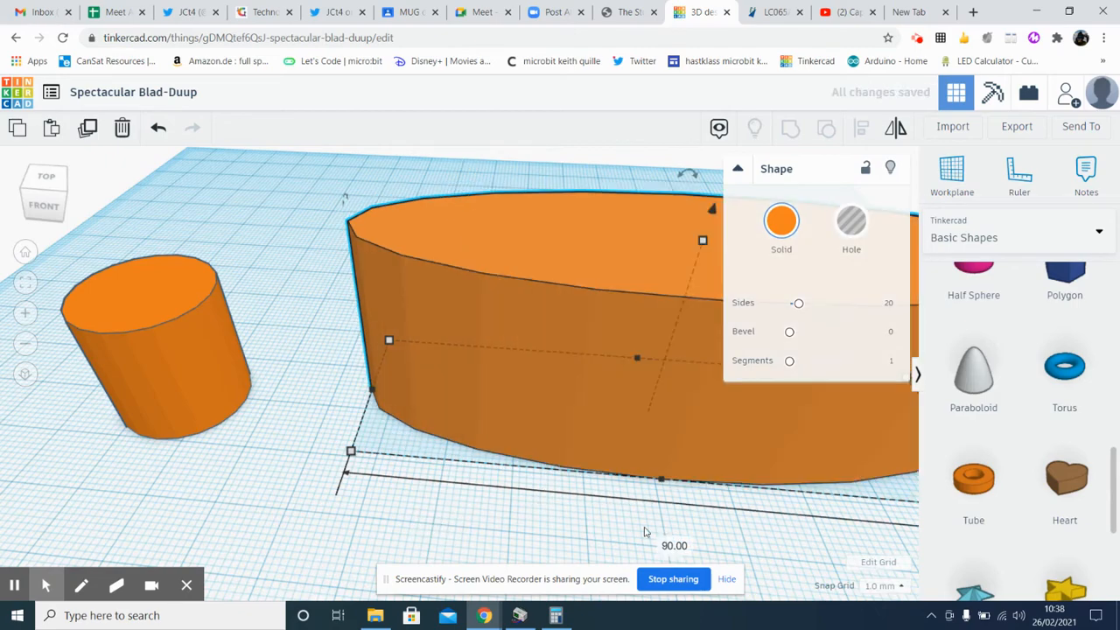
scroll(647, 533, down, 3)
right_drag(785, 480, 670, 494)
mouse_move(682, 555)
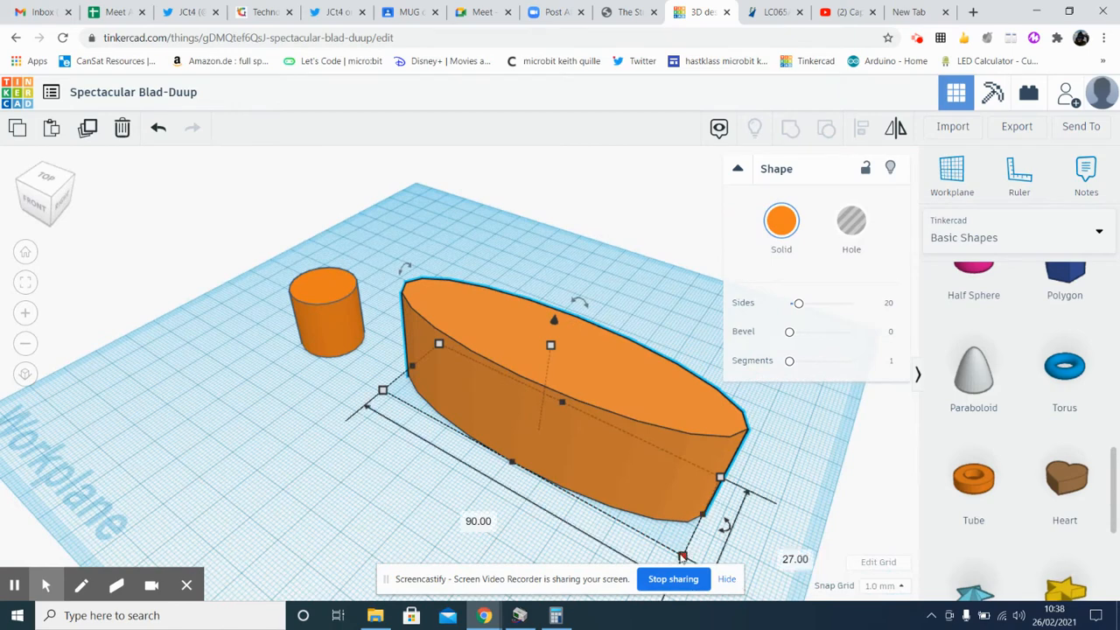
click(782, 554)
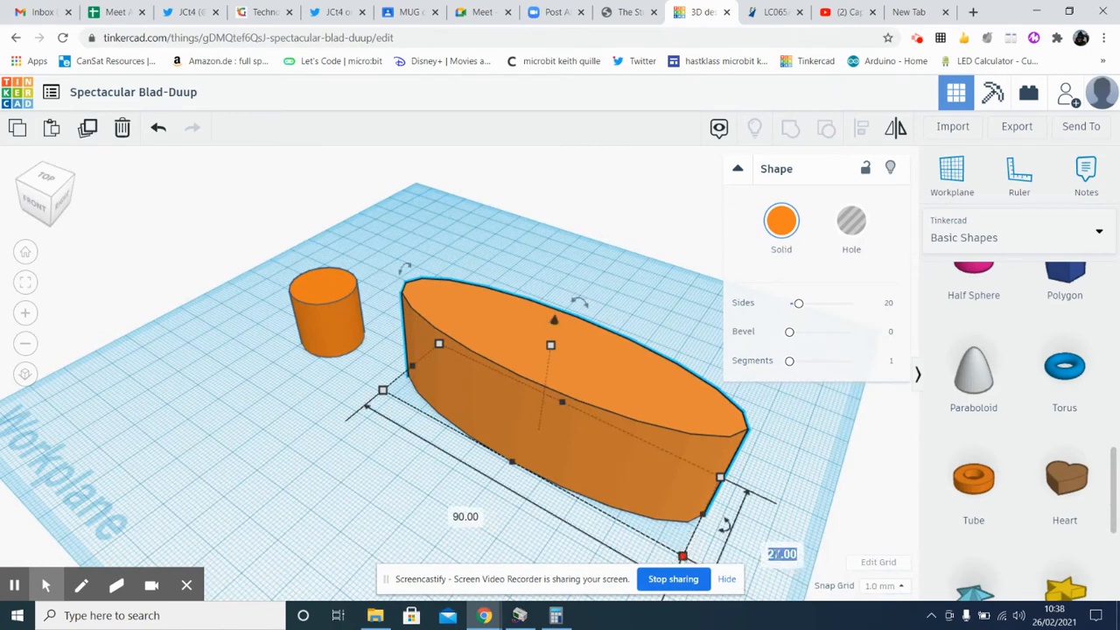
text(90)
key(Return)
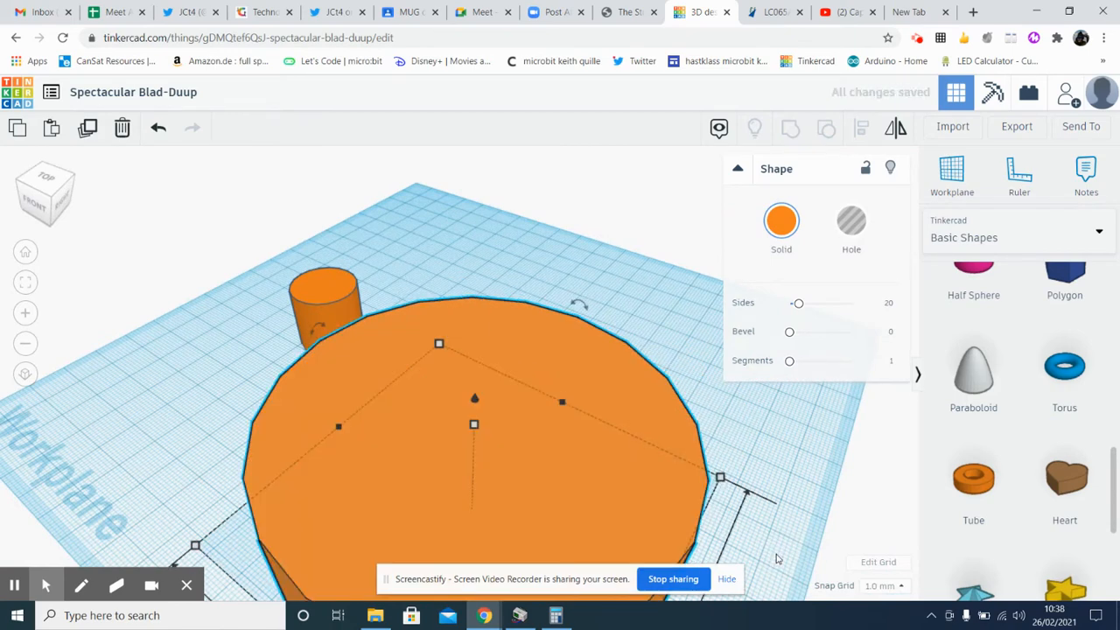
Move the wide cylinder farther back on the workplane and shift the small cylinder clear of it toward the left edge
scroll(633, 450, down, 3)
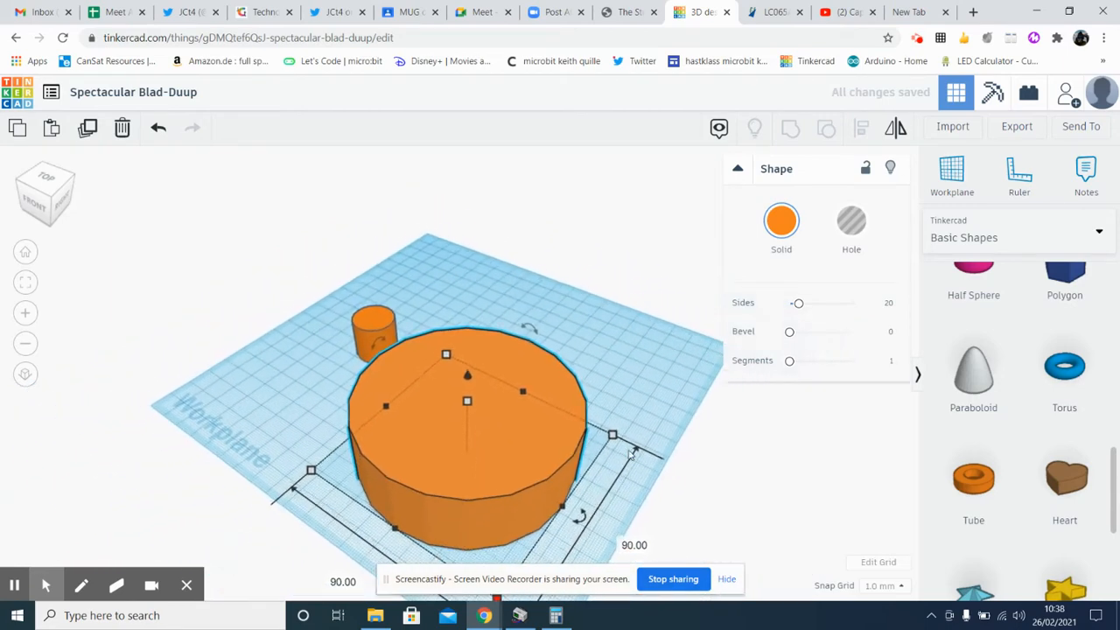
drag(511, 431, 538, 361)
drag(364, 346, 297, 337)
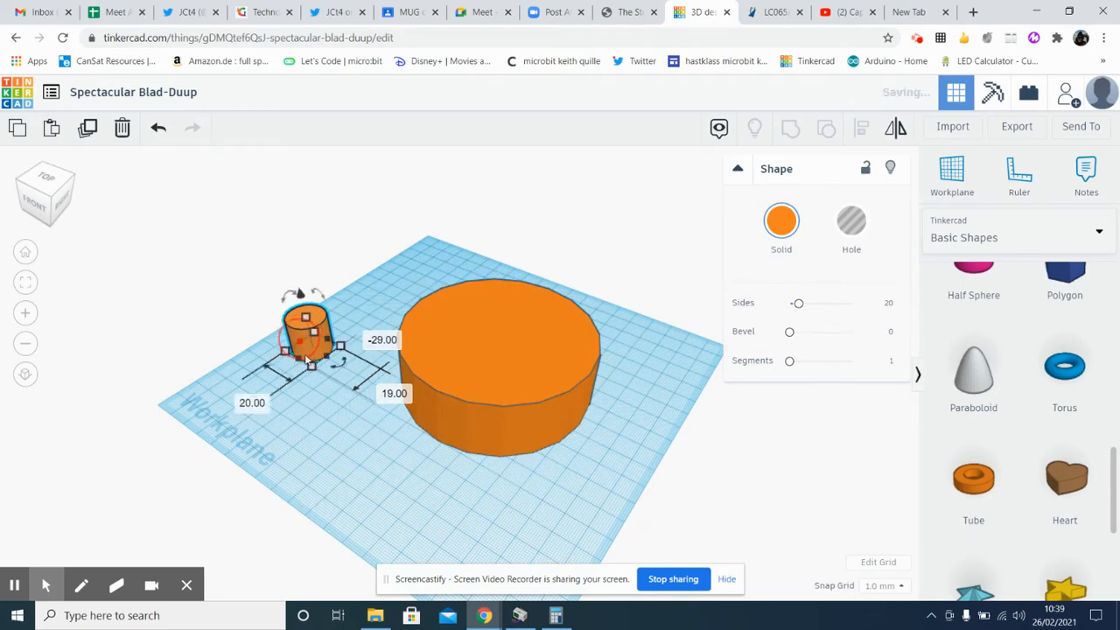
Raise the wide cylinder and set its height to 100 mm
right_drag(397, 495, 473, 442)
click(518, 388)
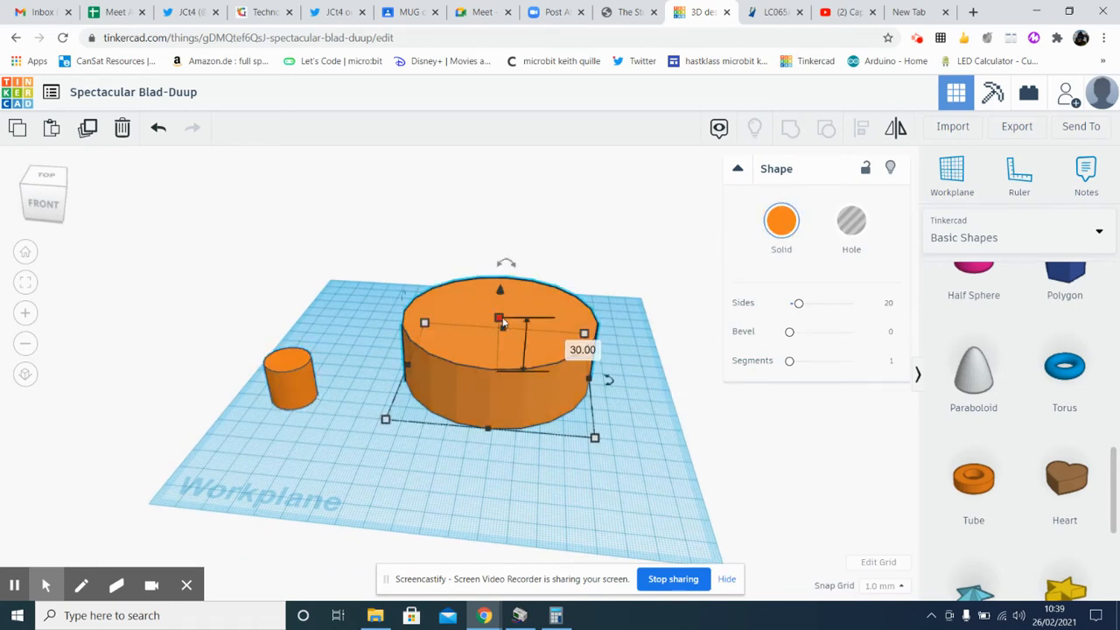
drag(495, 313, 506, 169)
click(569, 280)
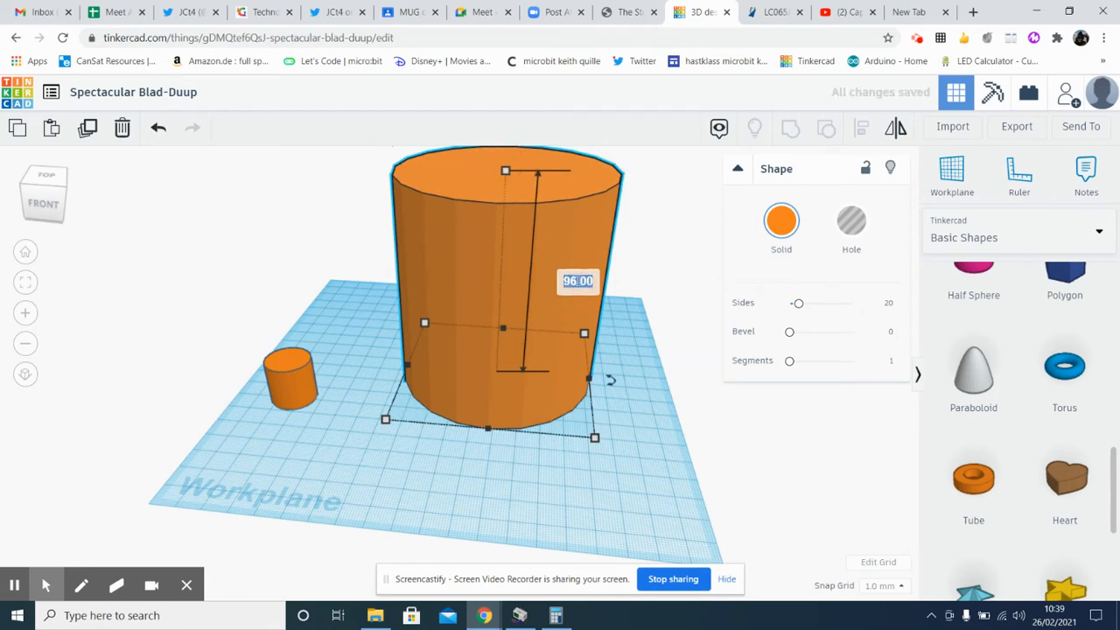
text(100)
key(Return)
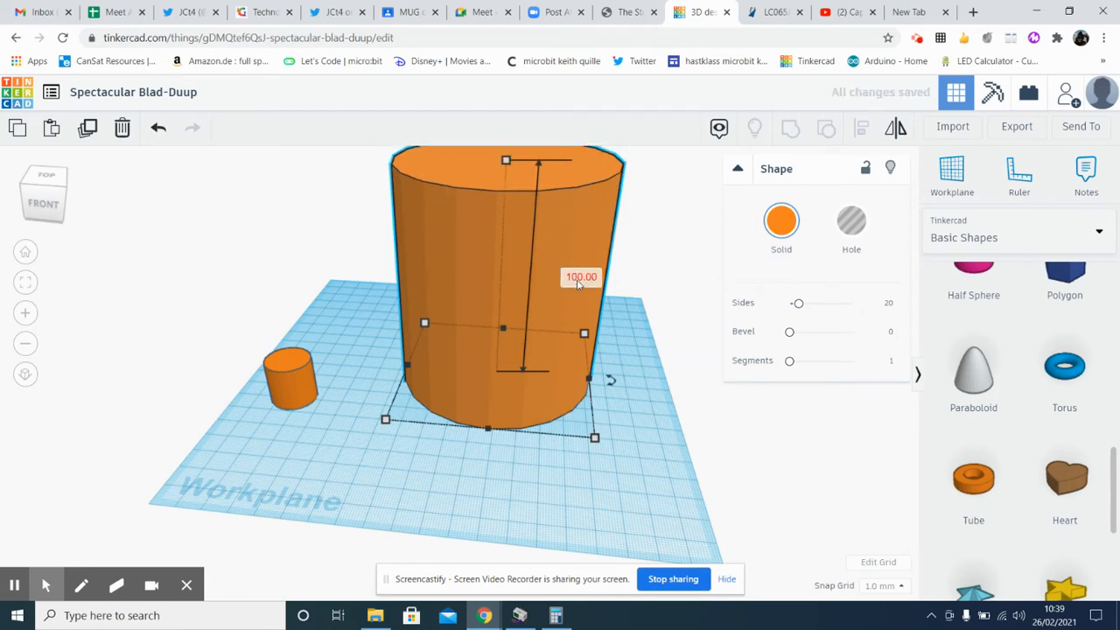
Smooth the large cylinder by raising its number of sides to 64
right_drag(581, 395, 582, 422)
scroll(578, 420, down, 5)
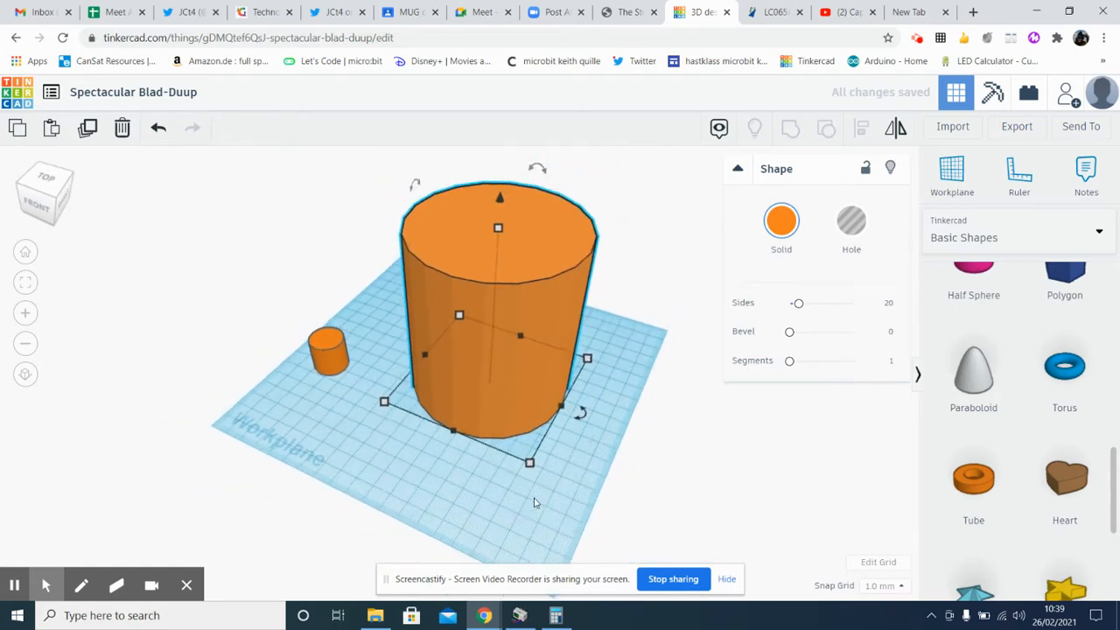
right_drag(506, 465, 549, 459)
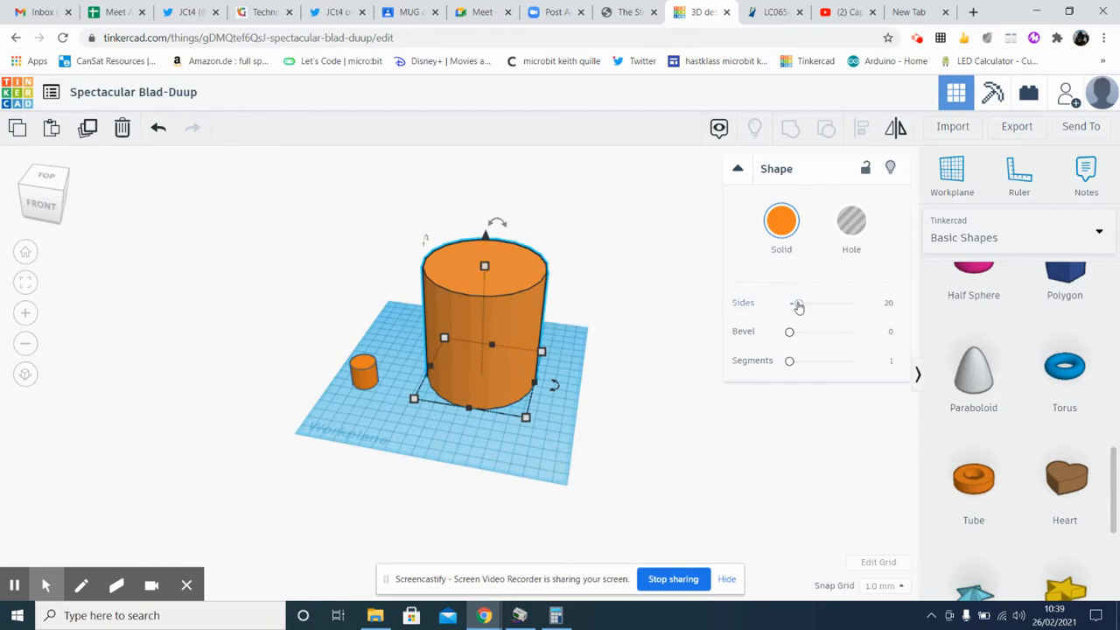
drag(798, 304, 864, 302)
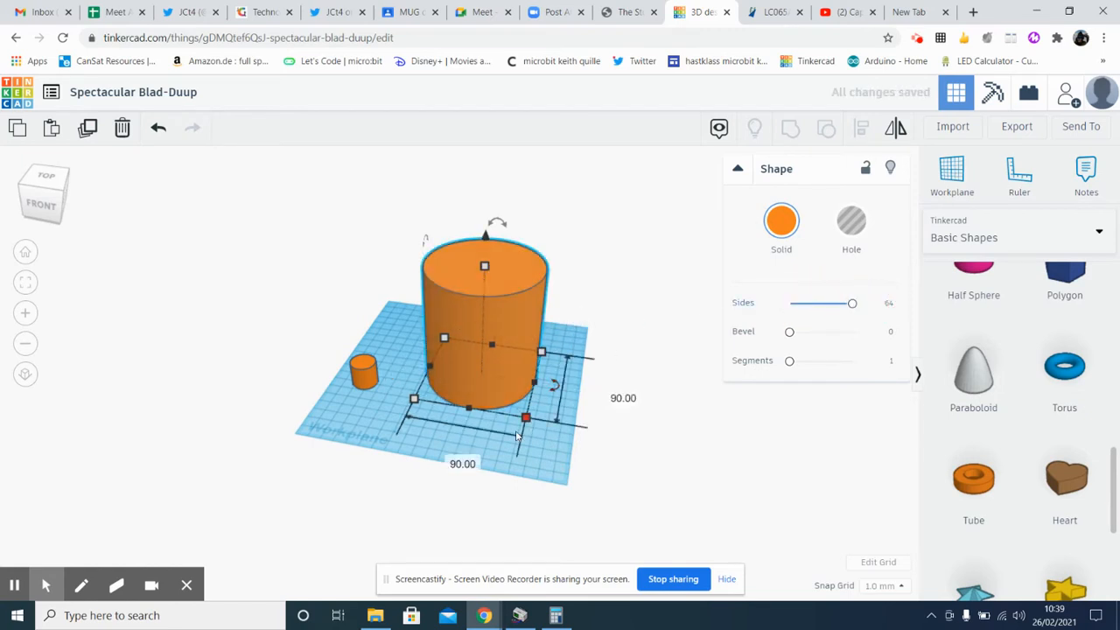
click(483, 438)
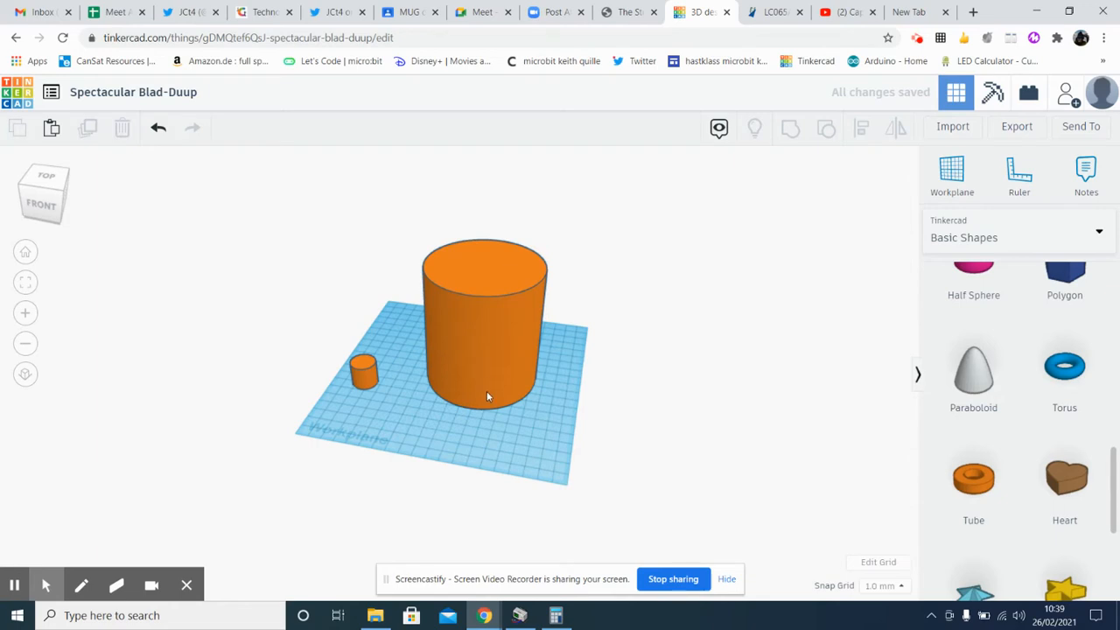
Set the small solid cylinder's depth and width to 55 mm each
right_drag(484, 437, 518, 442)
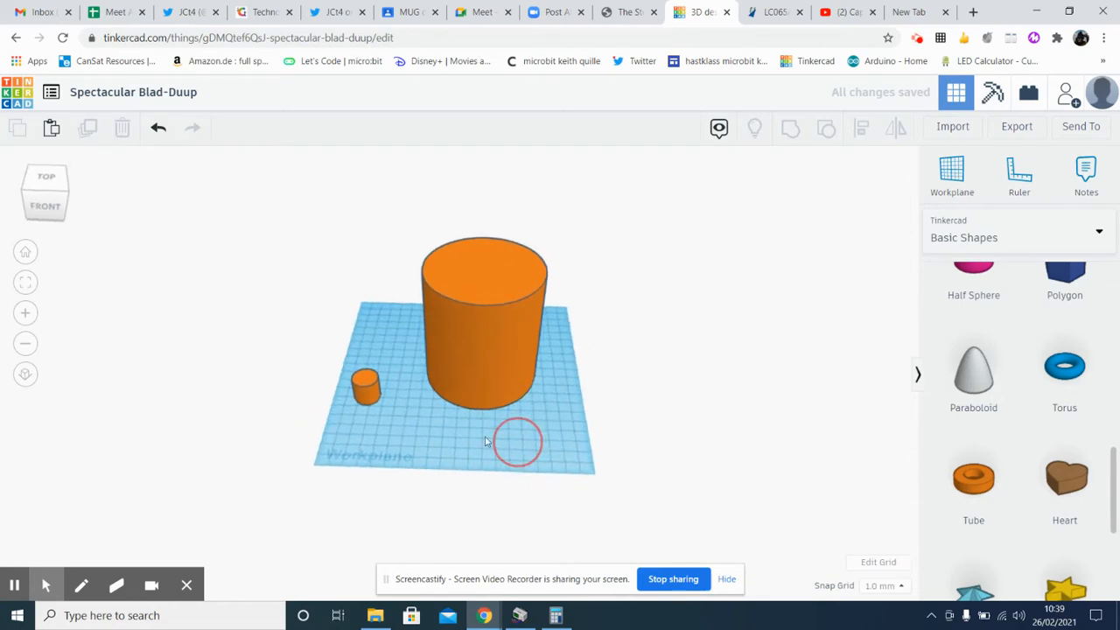
click(365, 390)
drag(366, 393, 383, 369)
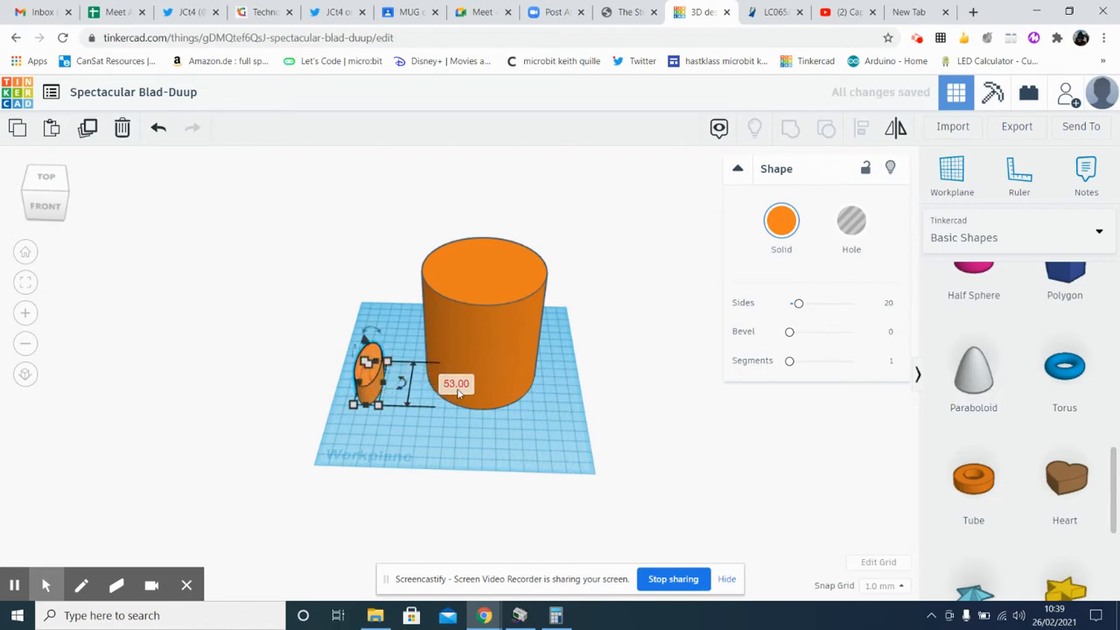
click(460, 383)
text(55)
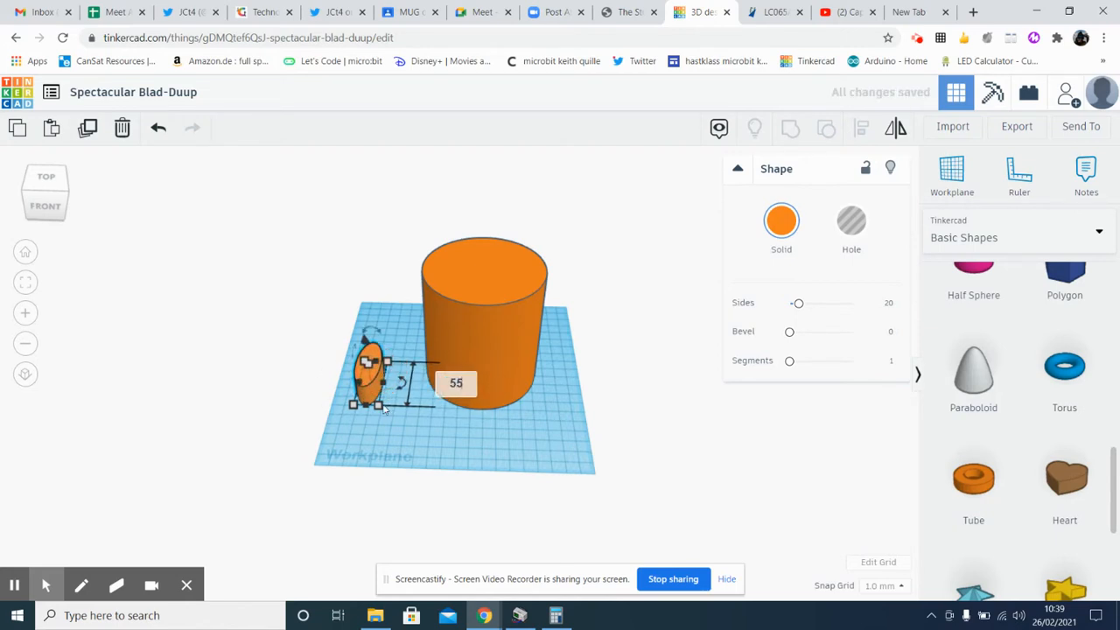
key(Return)
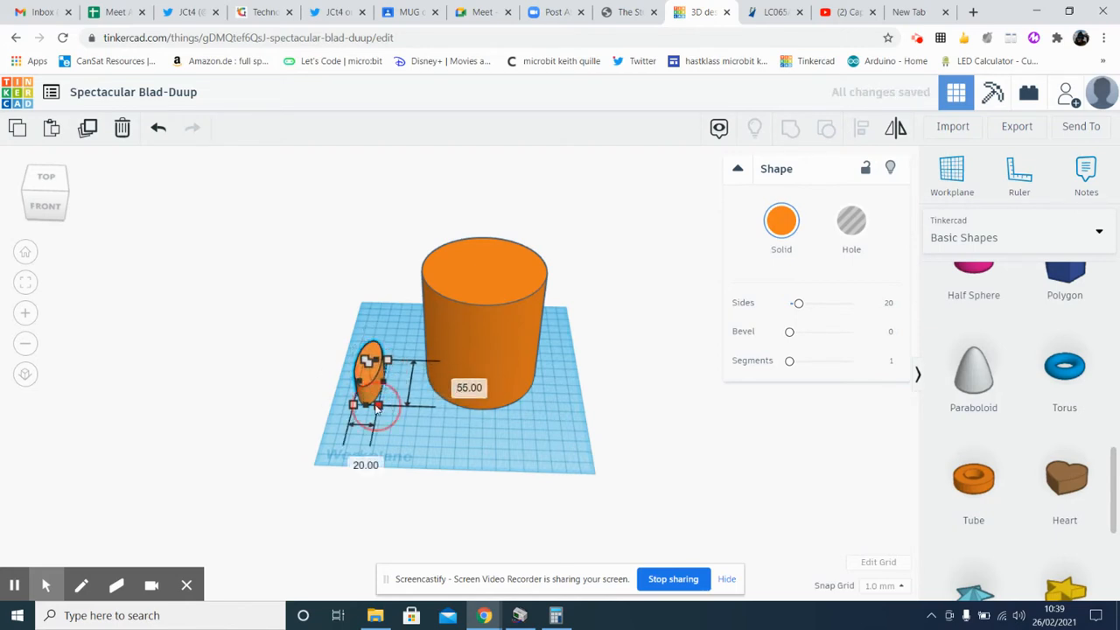
click(352, 460)
text(55)
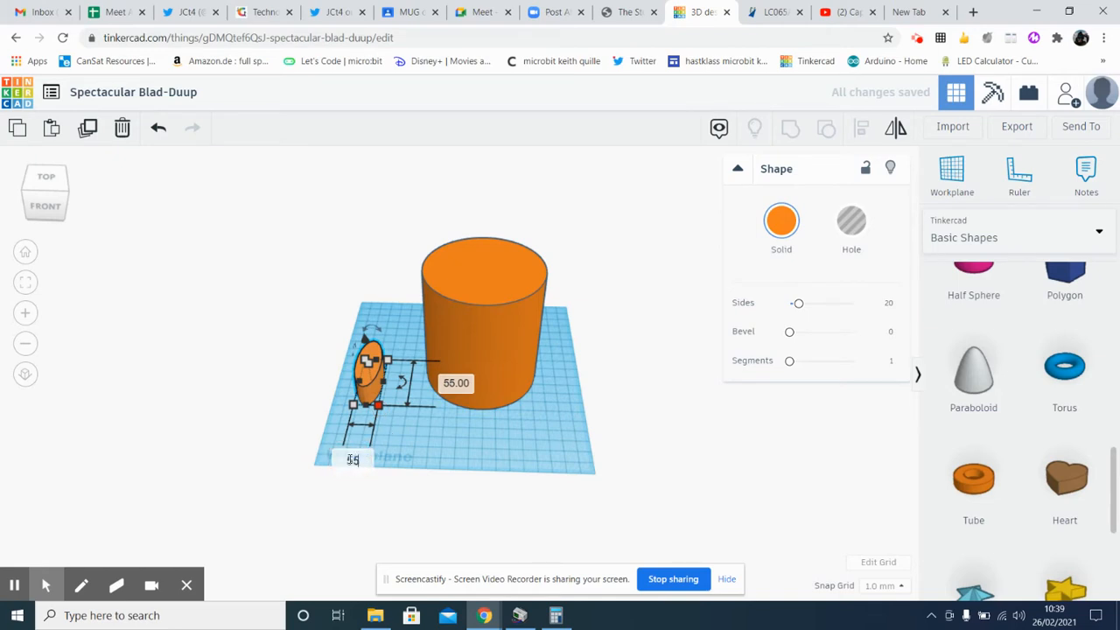
key(Return)
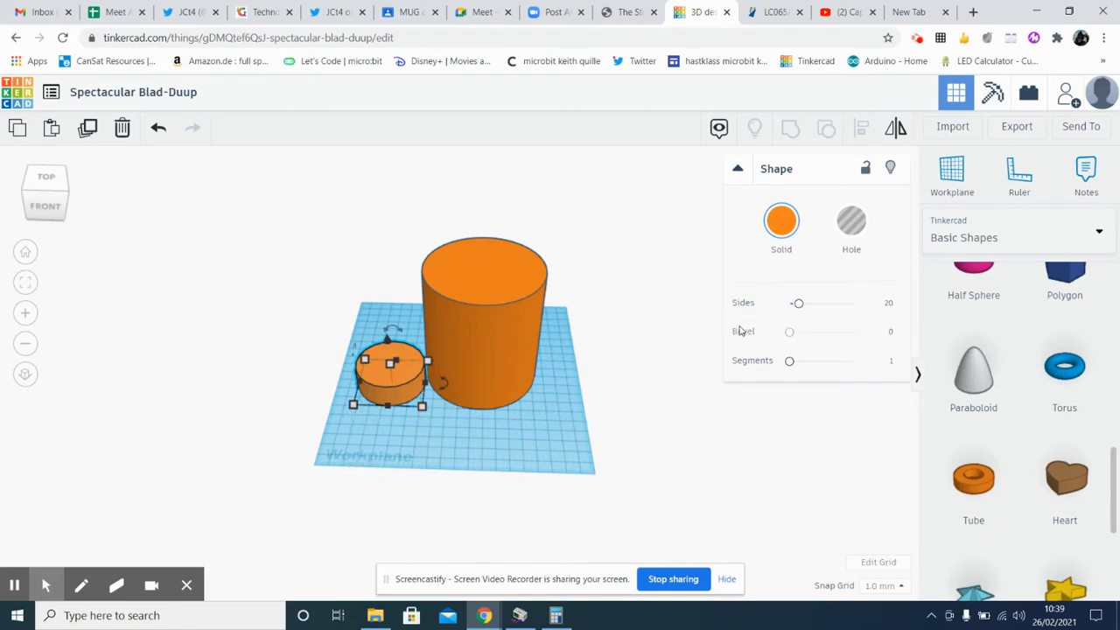
click(545, 449)
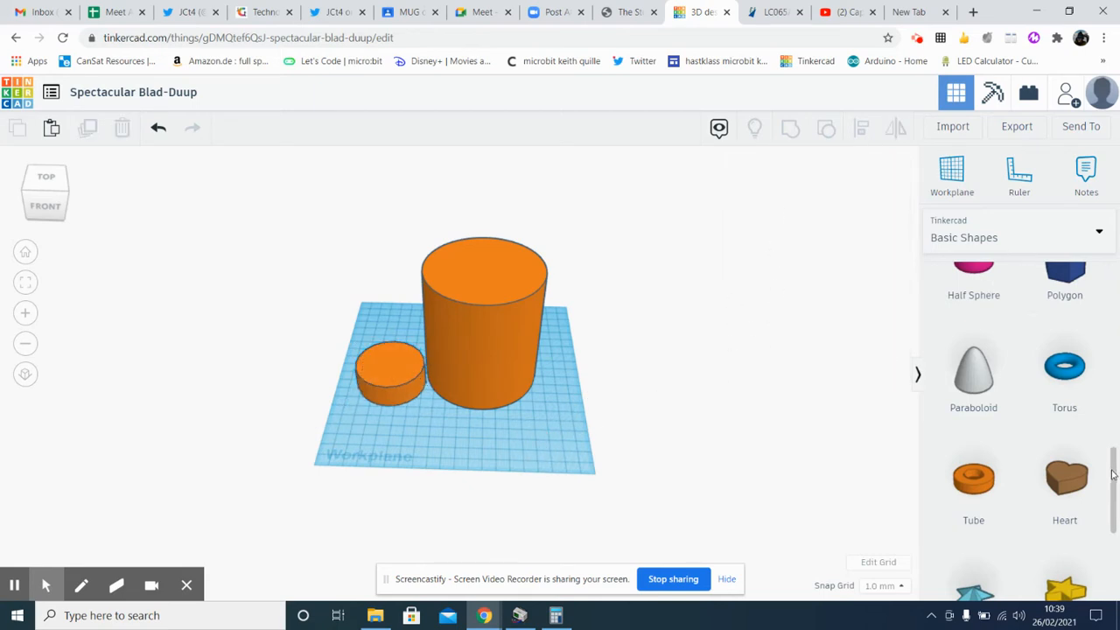
Place a cylinder hole in front of the small solid cylinder and set its width and depth to 48 mm
drag(1113, 474, 1102, 264)
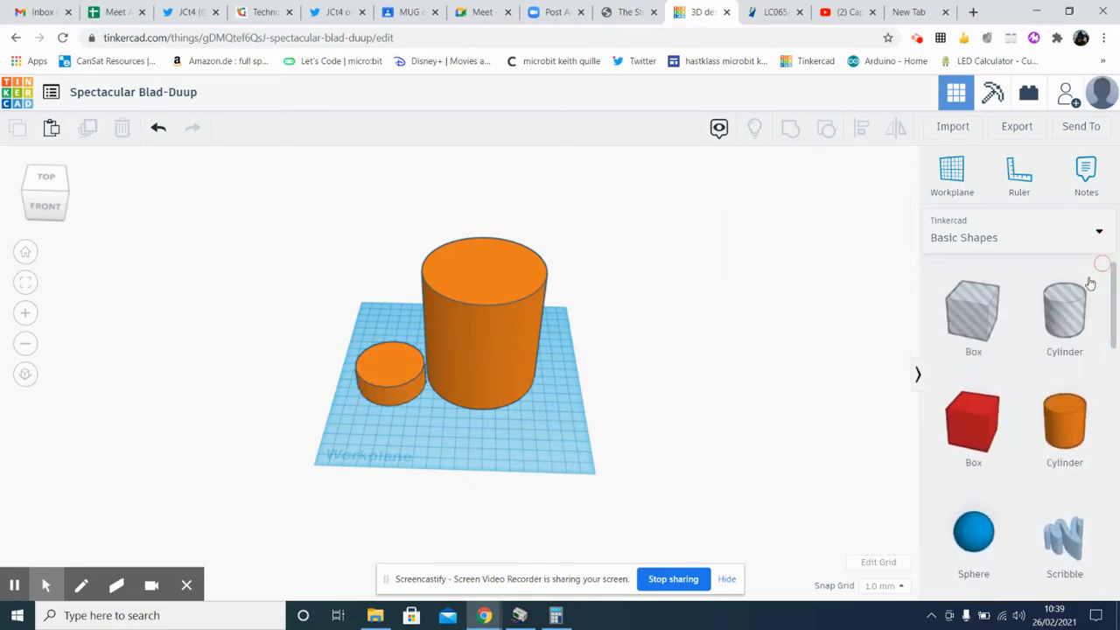
drag(1064, 313, 360, 419)
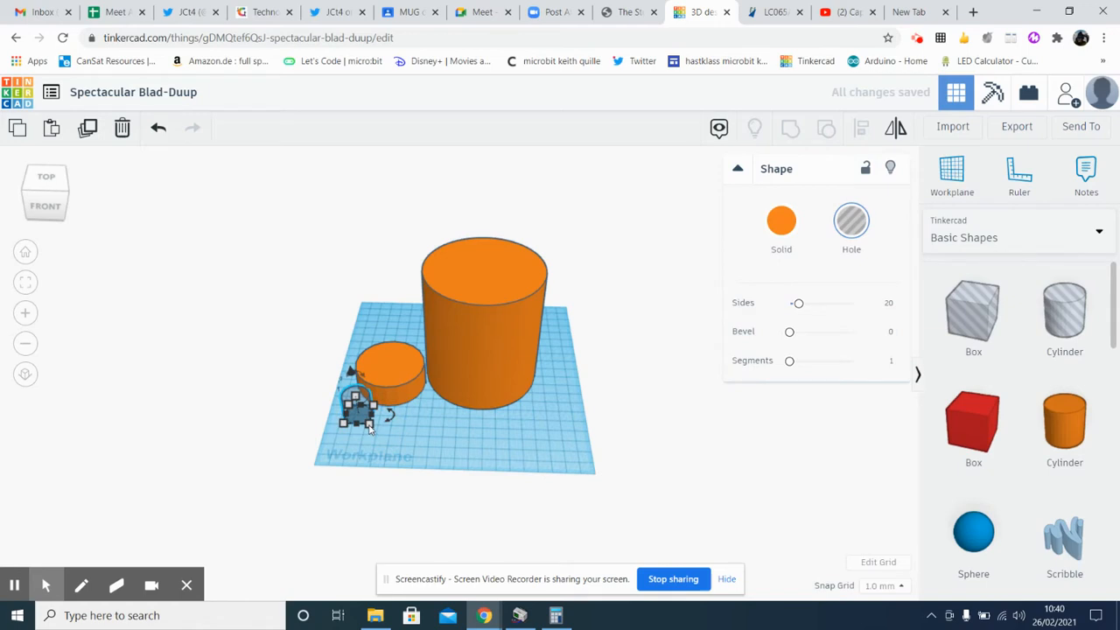
mouse_move(368, 423)
click(349, 481)
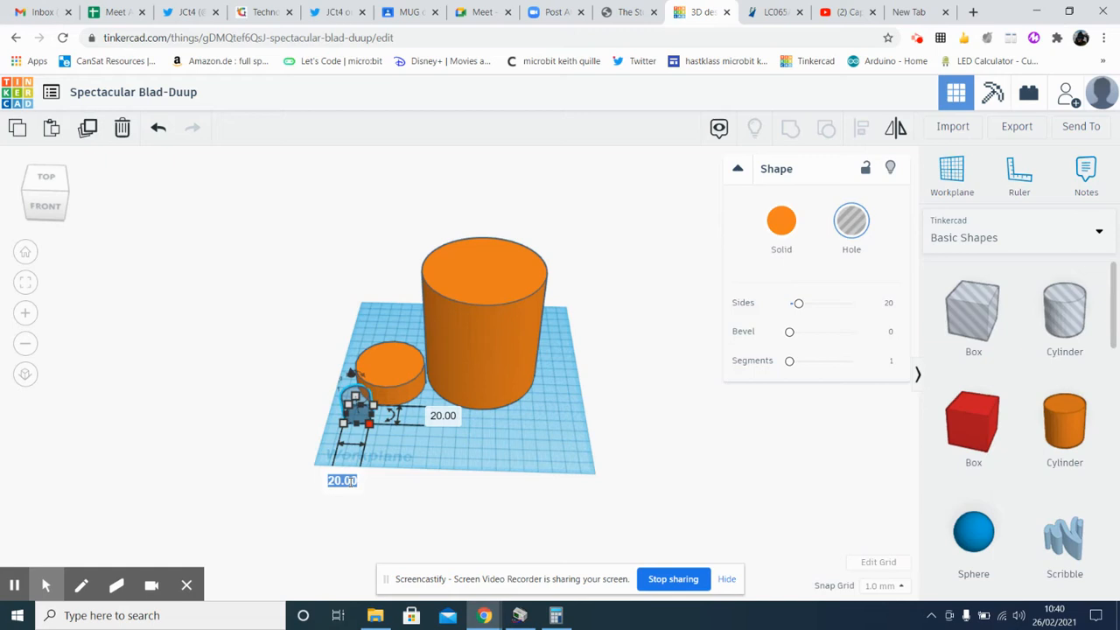
text(44)
click(443, 417)
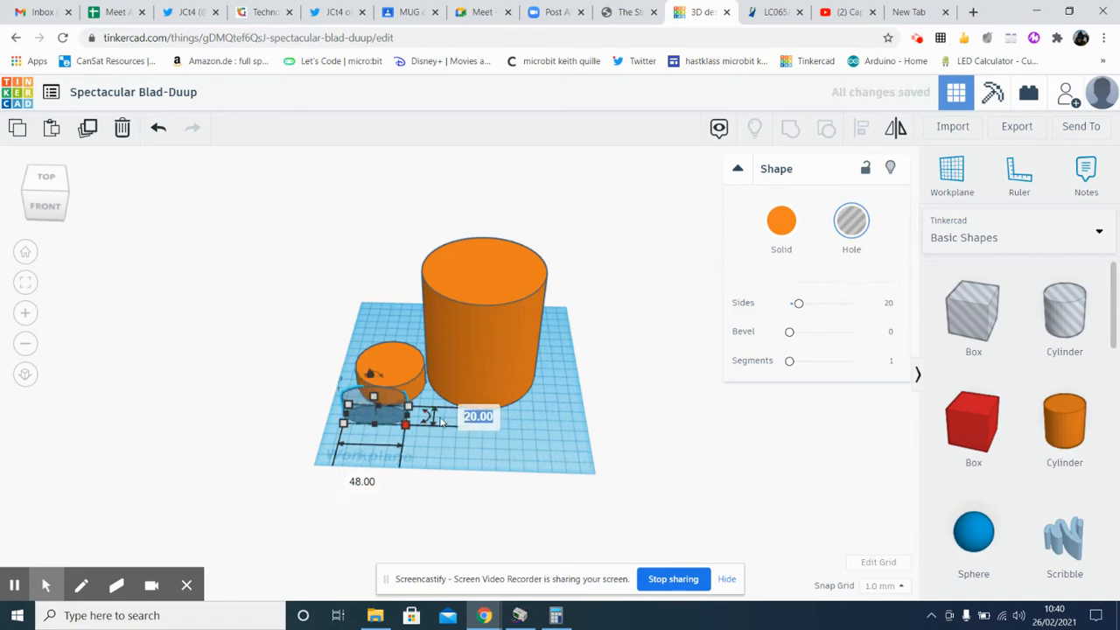
text(48)
key(Return)
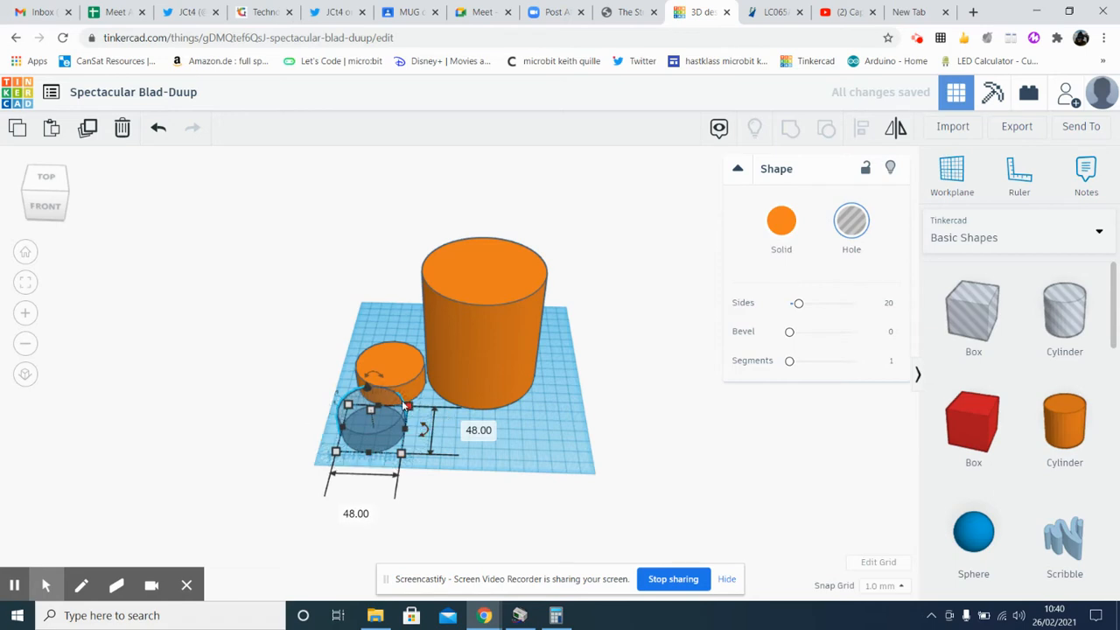
Move the cylinder hole onto the small solid cylinder so the two are roughly concentric from above
click(41, 179)
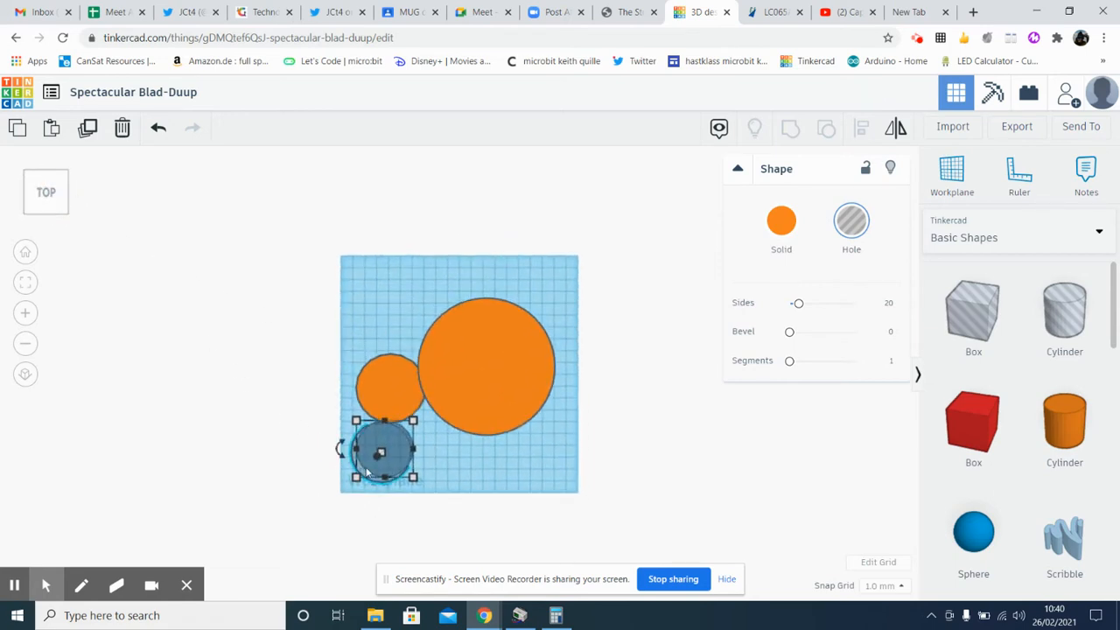
scroll(371, 463, up, 2)
scroll(371, 470, up, 2)
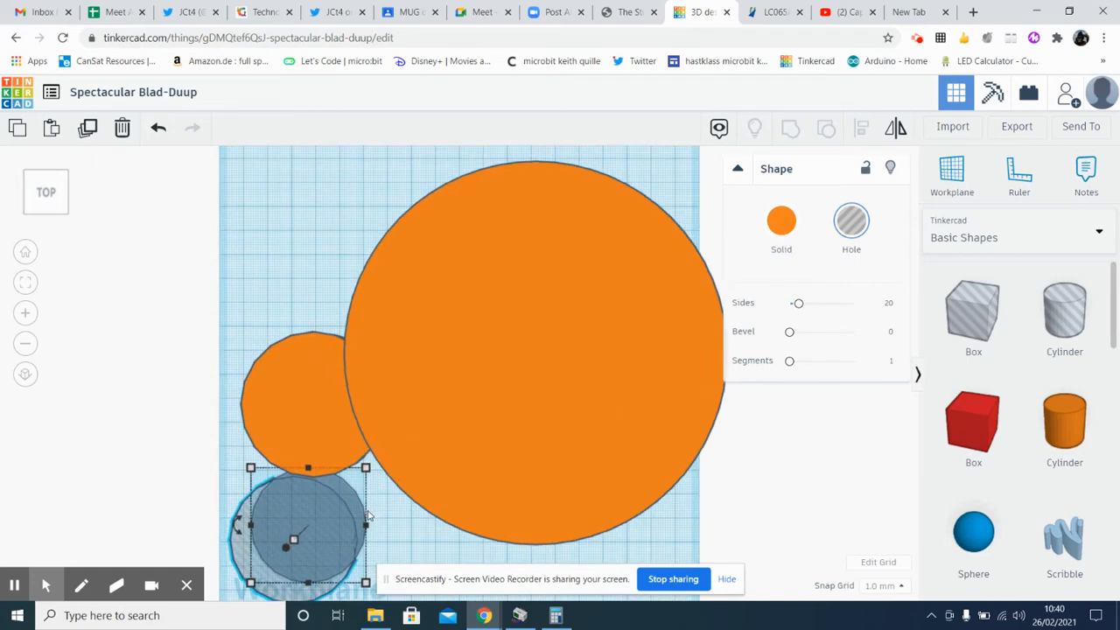
middle_drag(359, 509, 466, 440)
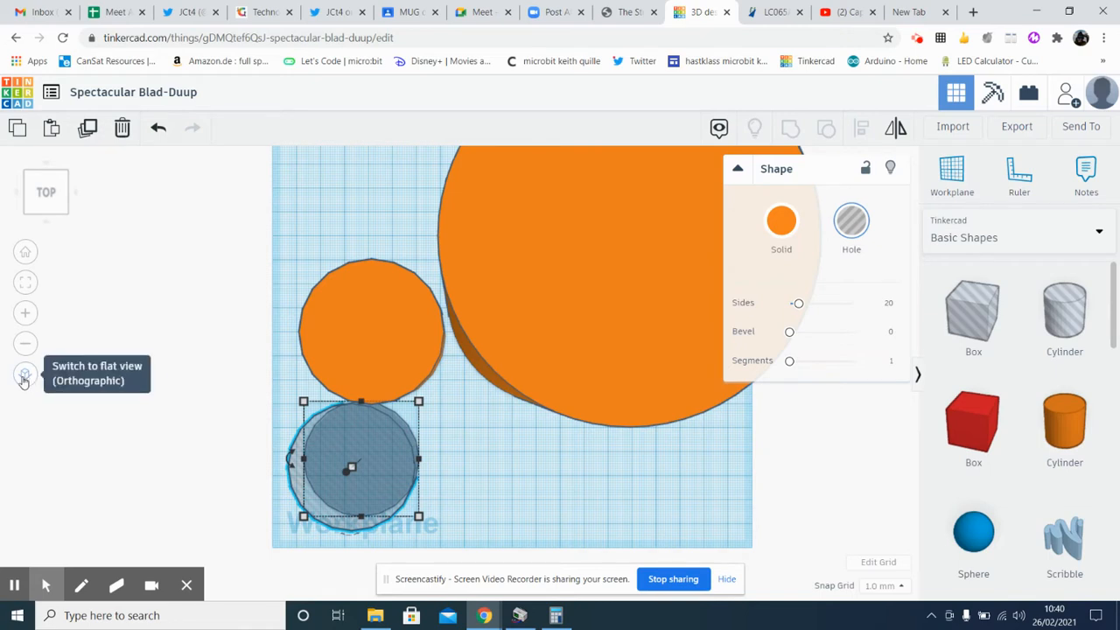
click(25, 376)
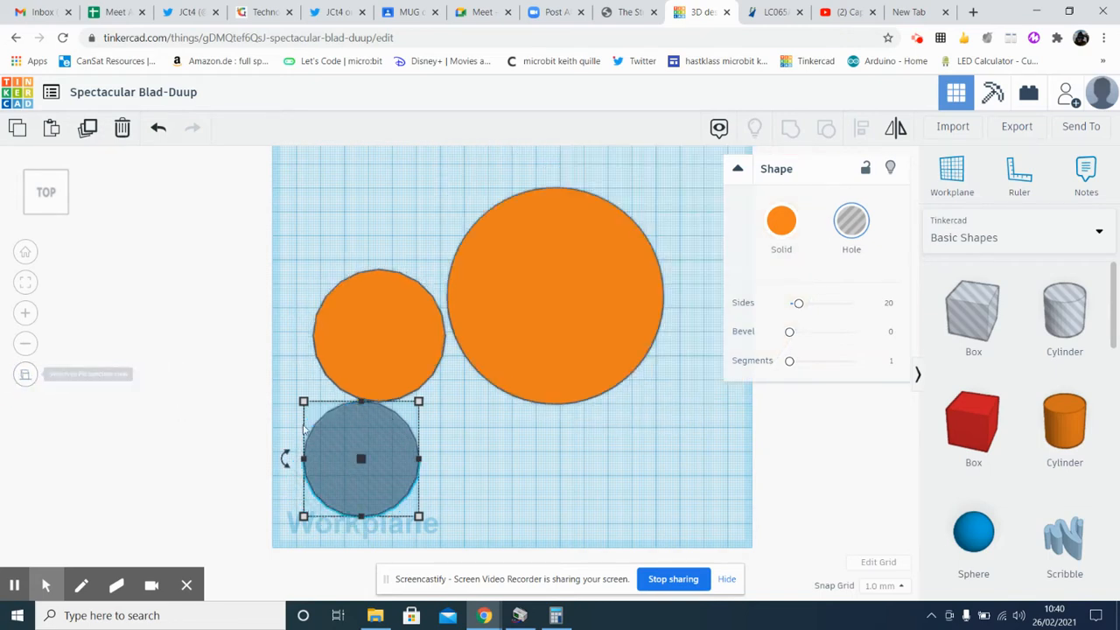
click(378, 473)
drag(378, 473, 396, 350)
click(287, 494)
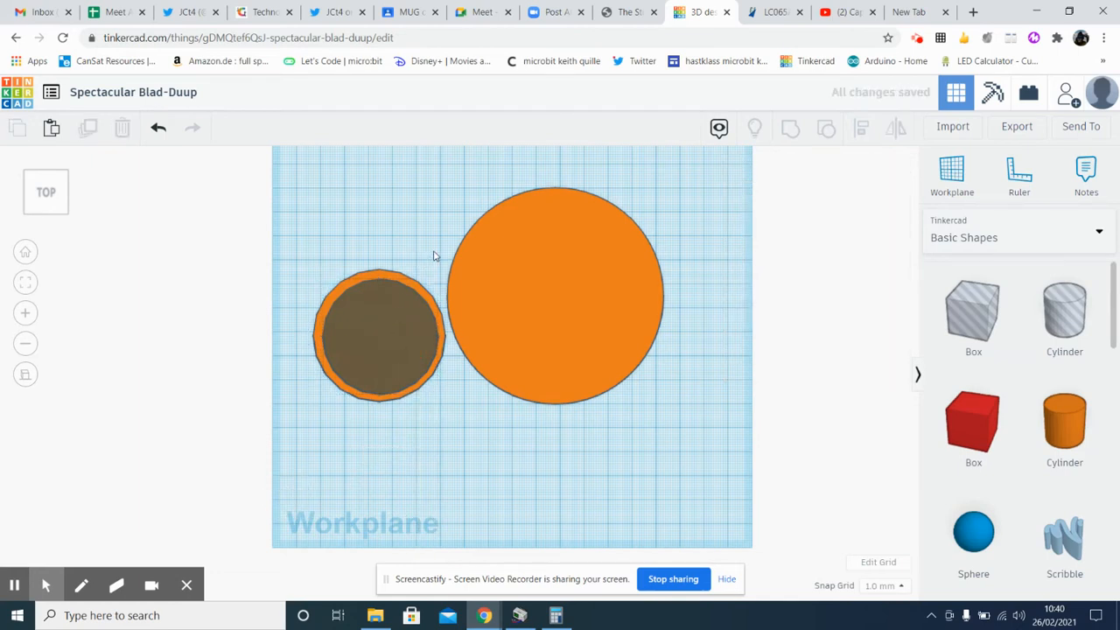
Smooth the small solid cylinder and the cylinder hole by raising each one's number of sides to 64
click(424, 290)
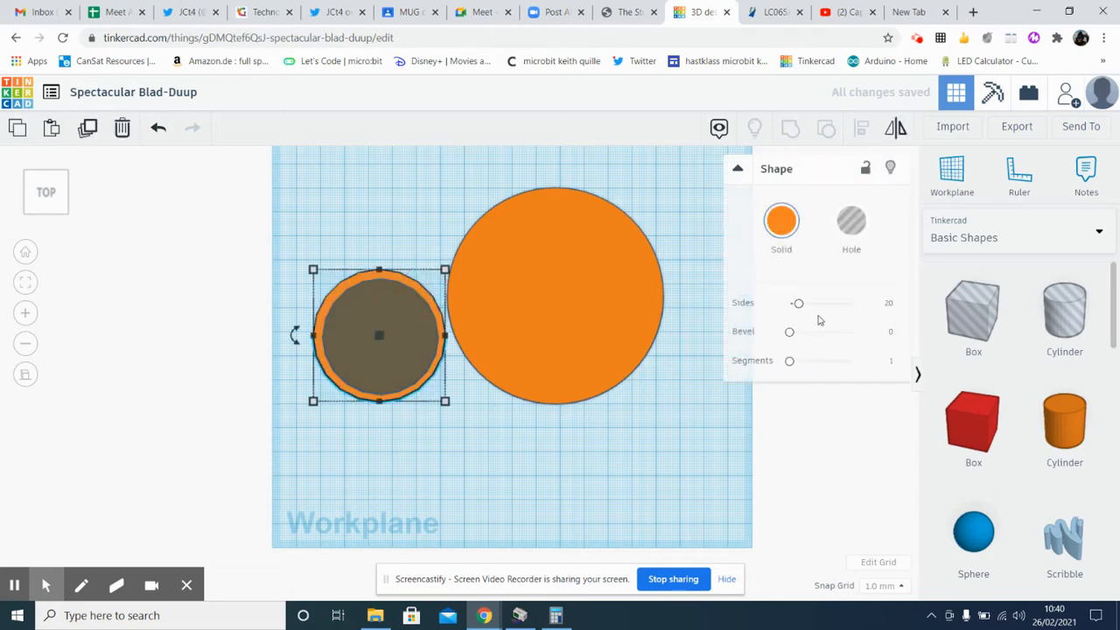
drag(798, 304, 875, 308)
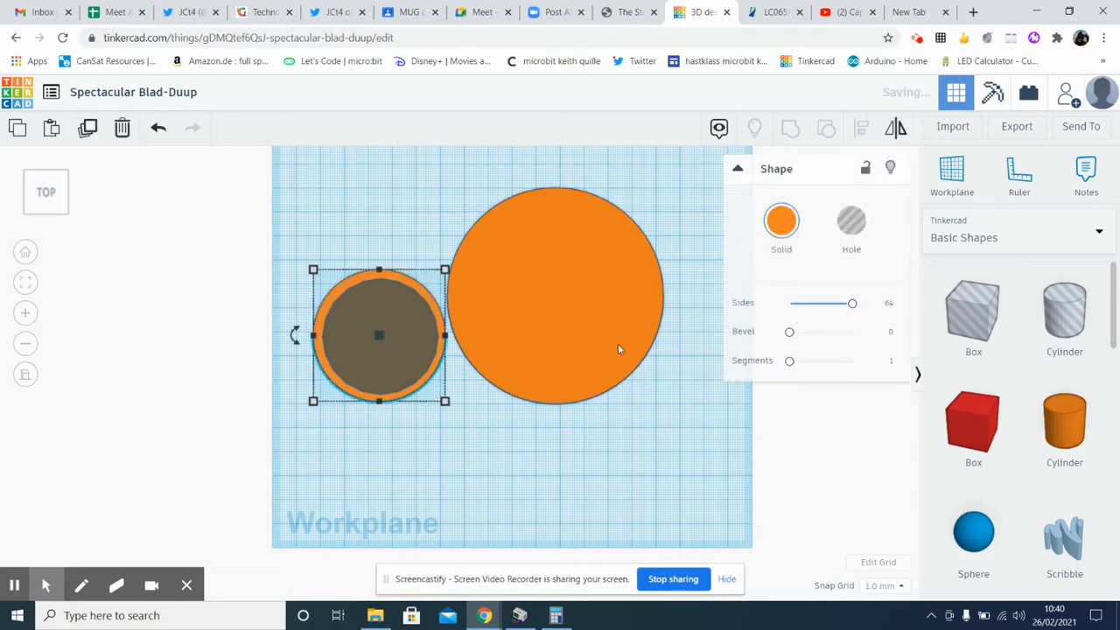
click(376, 357)
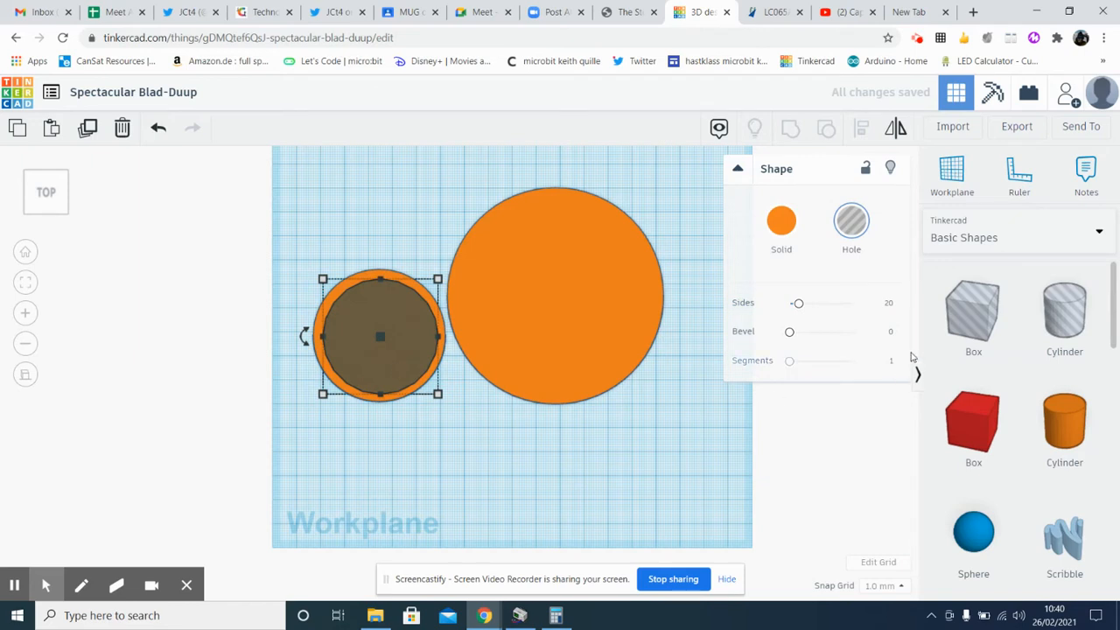
drag(798, 306, 863, 304)
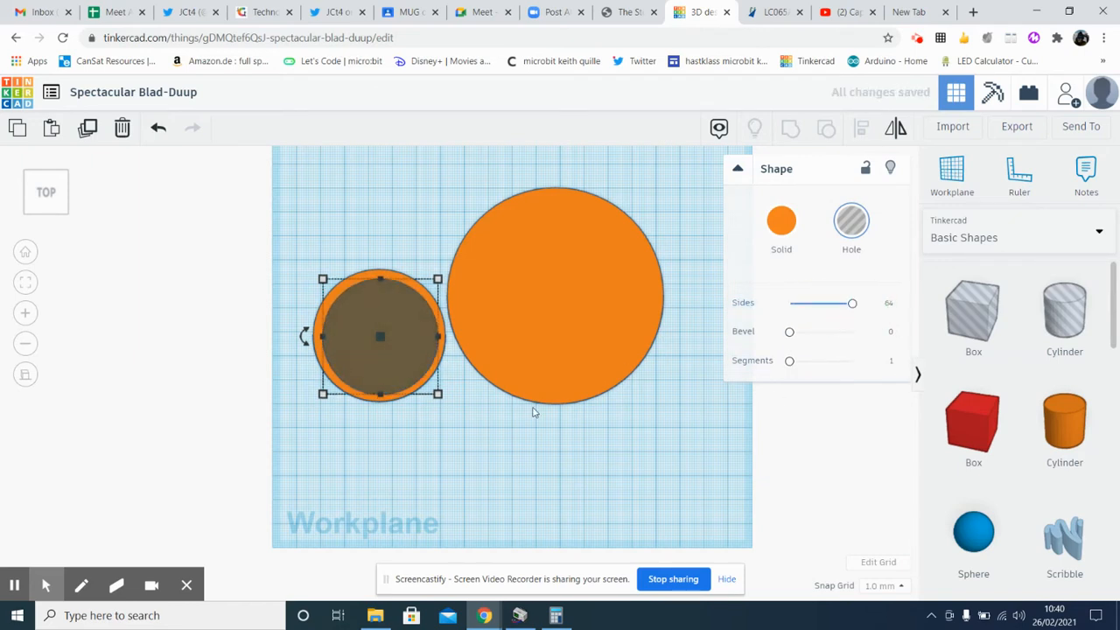
click(443, 456)
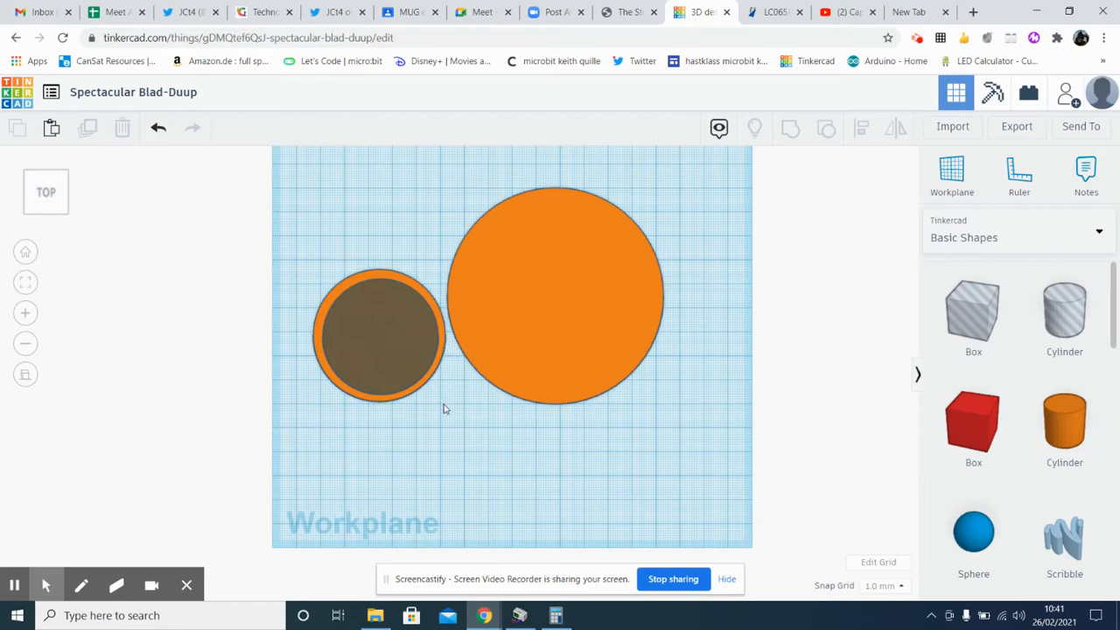
Group the small solid cylinder with the cylinder hole to cut it into an open ring
drag(444, 409, 292, 276)
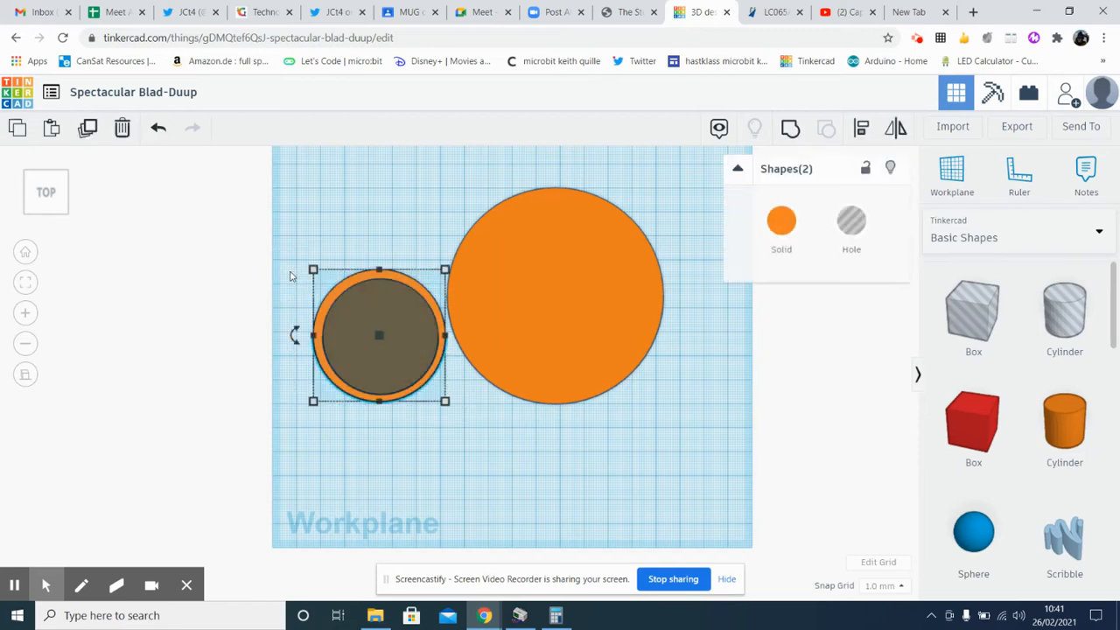
click(790, 132)
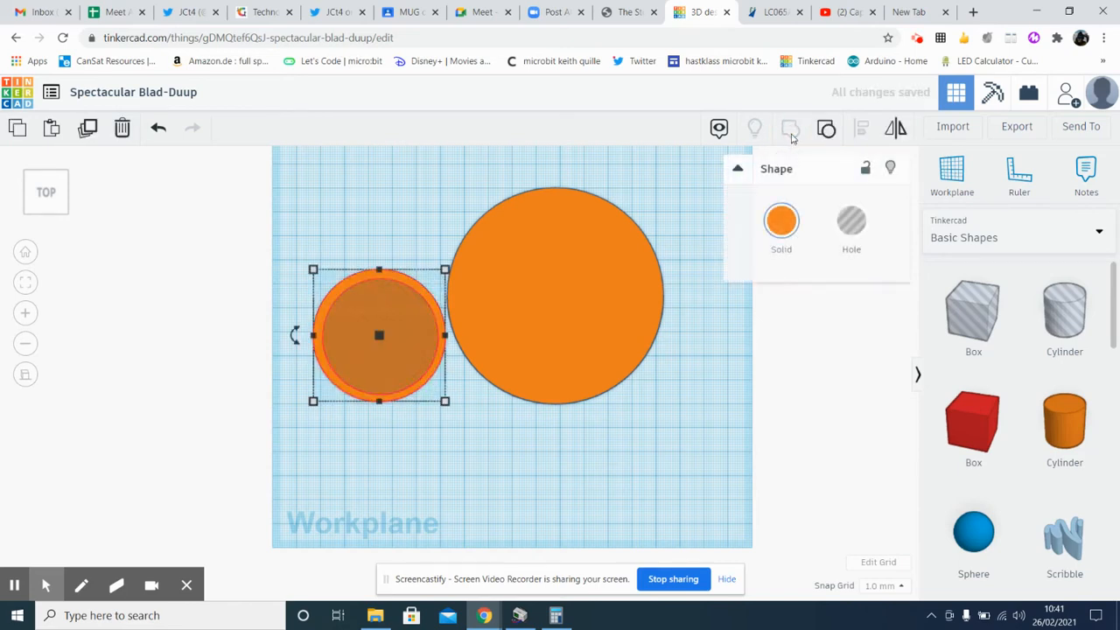
click(451, 456)
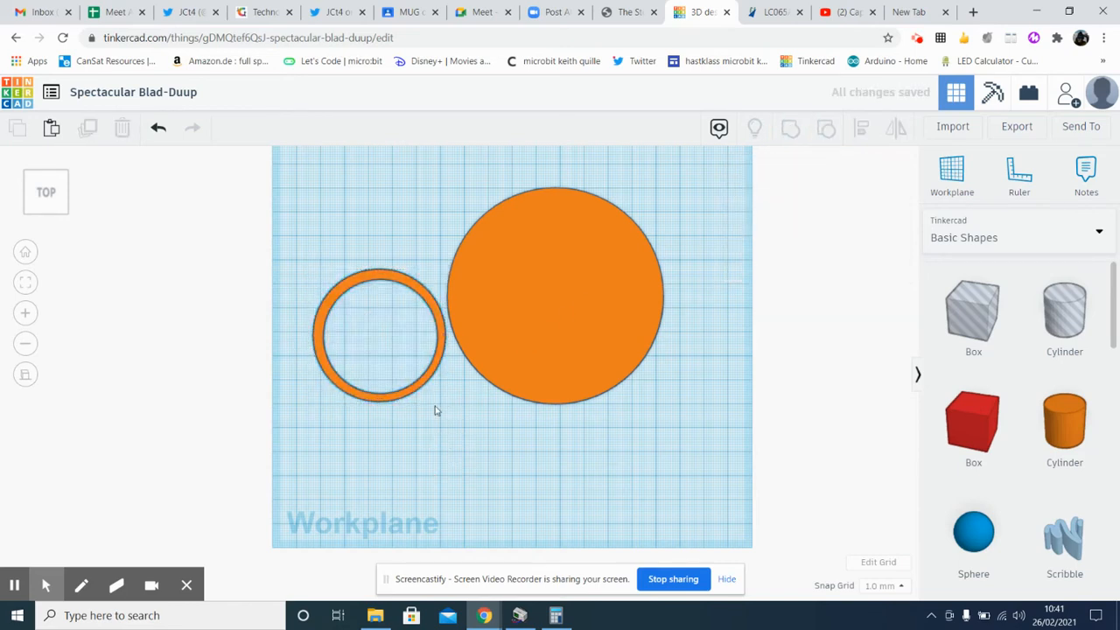
Squash the ring into an oval about 44 mm wide and 54 mm deep
click(427, 383)
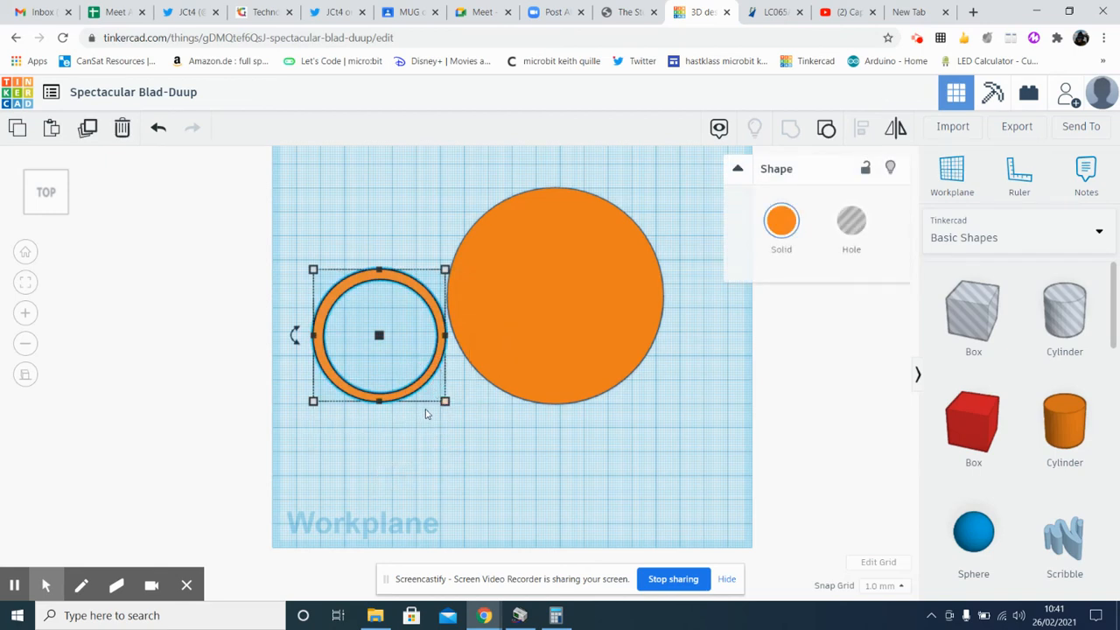
drag(444, 402, 418, 400)
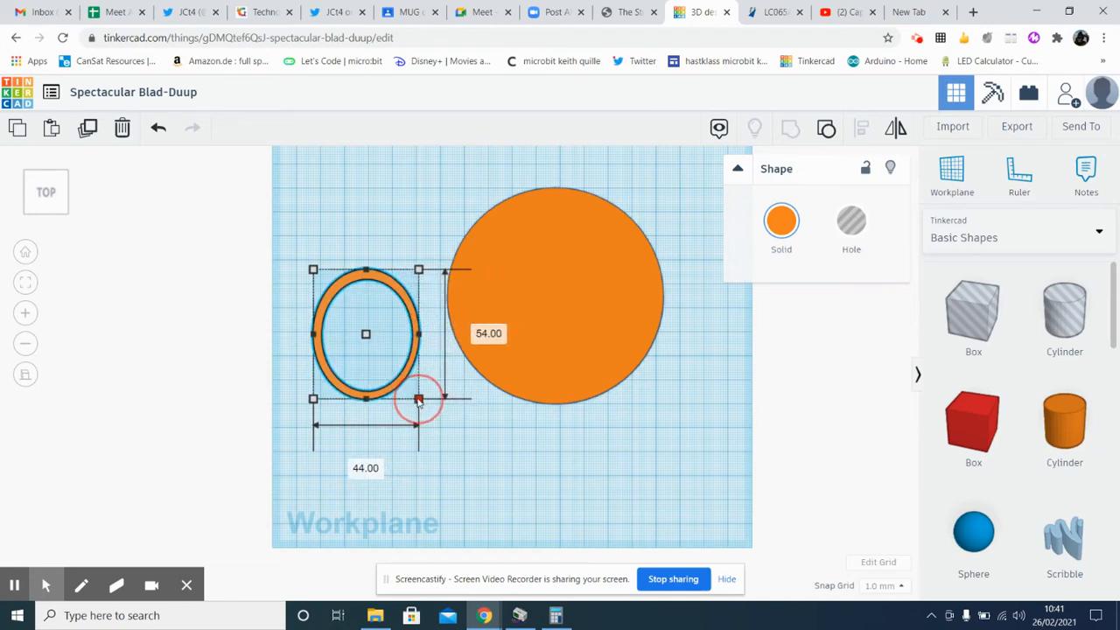
click(493, 453)
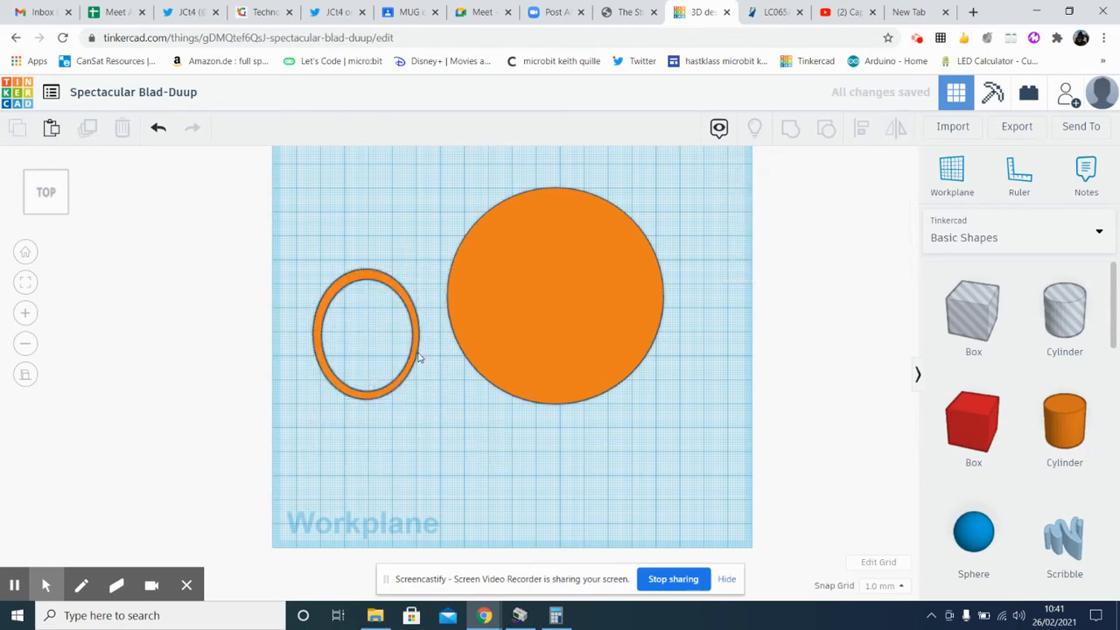
Reduce the oval ring's height to make a thinner band for the mug handle
right_drag(445, 417, 420, 308)
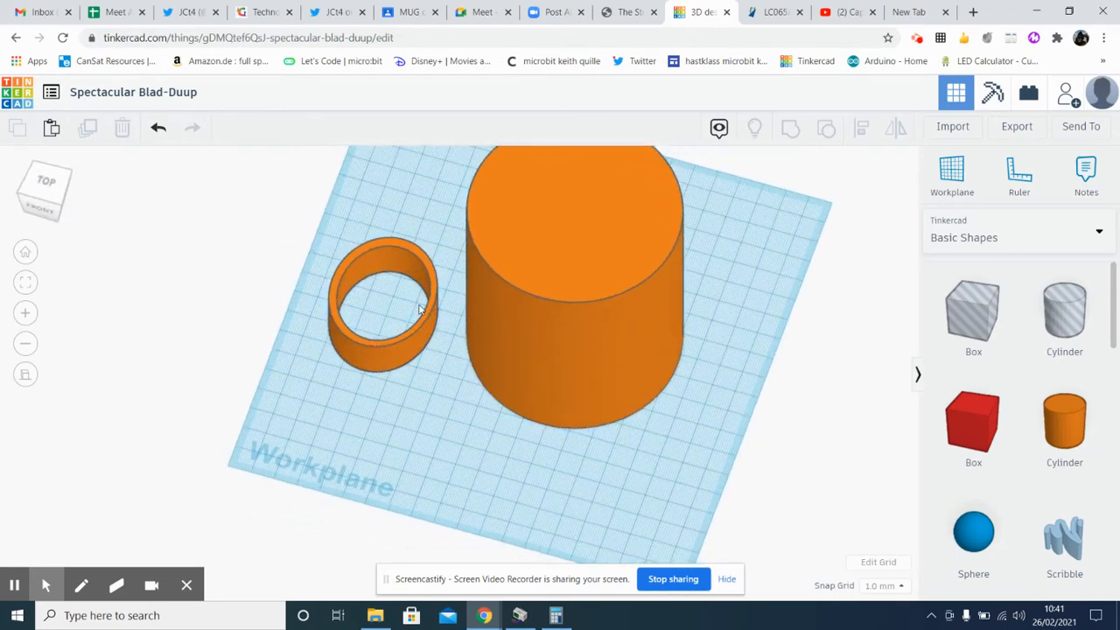
click(400, 347)
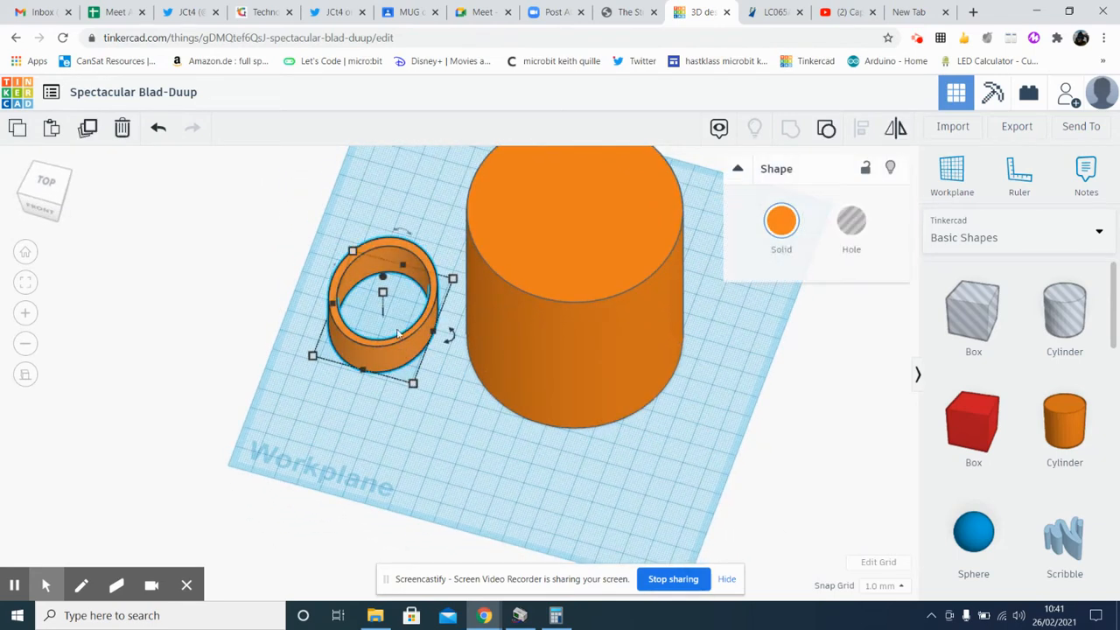
click(383, 294)
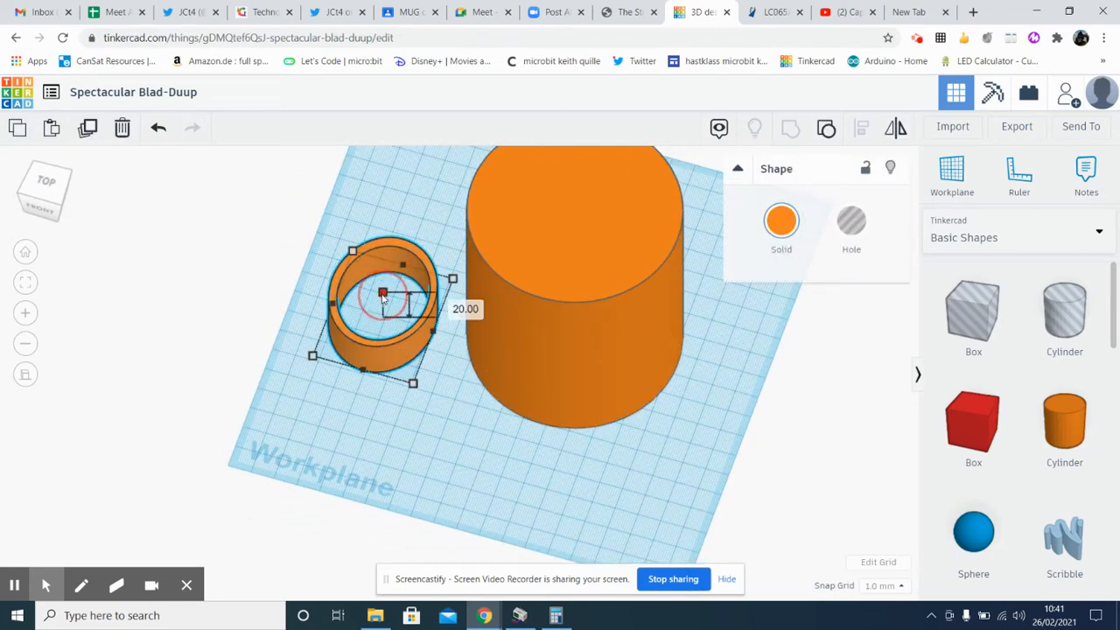
drag(383, 294, 382, 307)
click(454, 428)
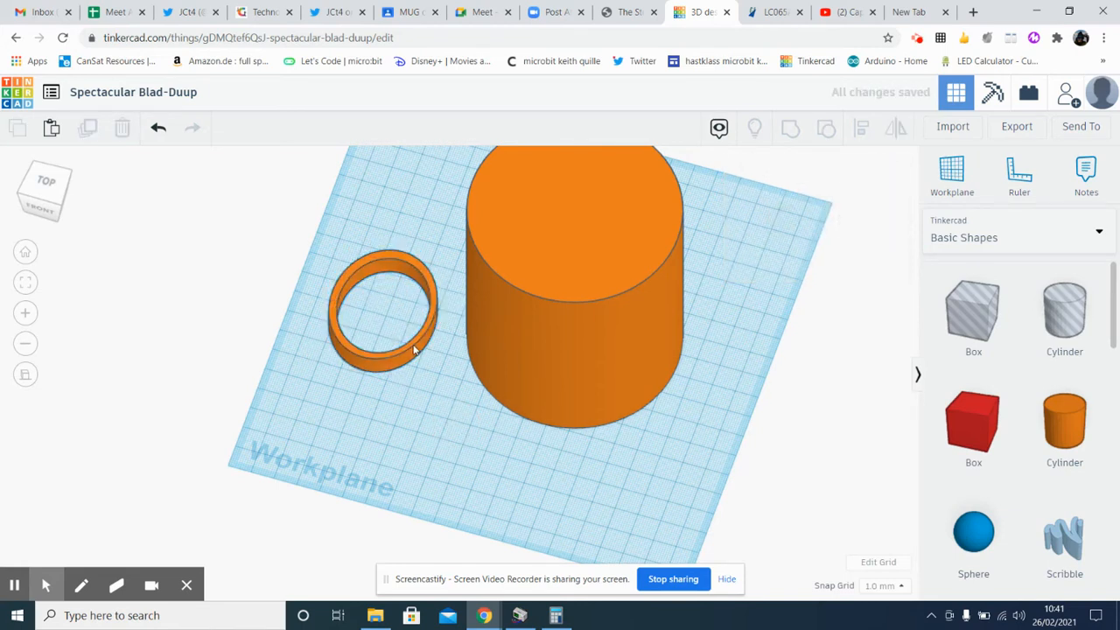
Rotate the oval ring 90° so it stands upright and raise it above the workplane
click(417, 348)
right_drag(442, 364, 407, 291)
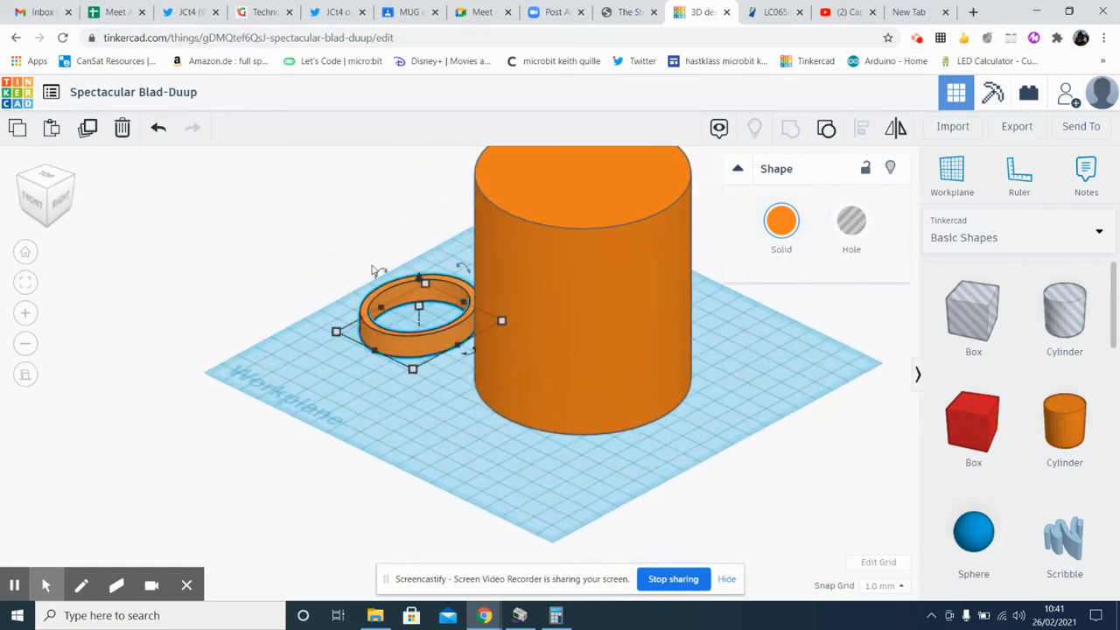
drag(382, 273, 371, 322)
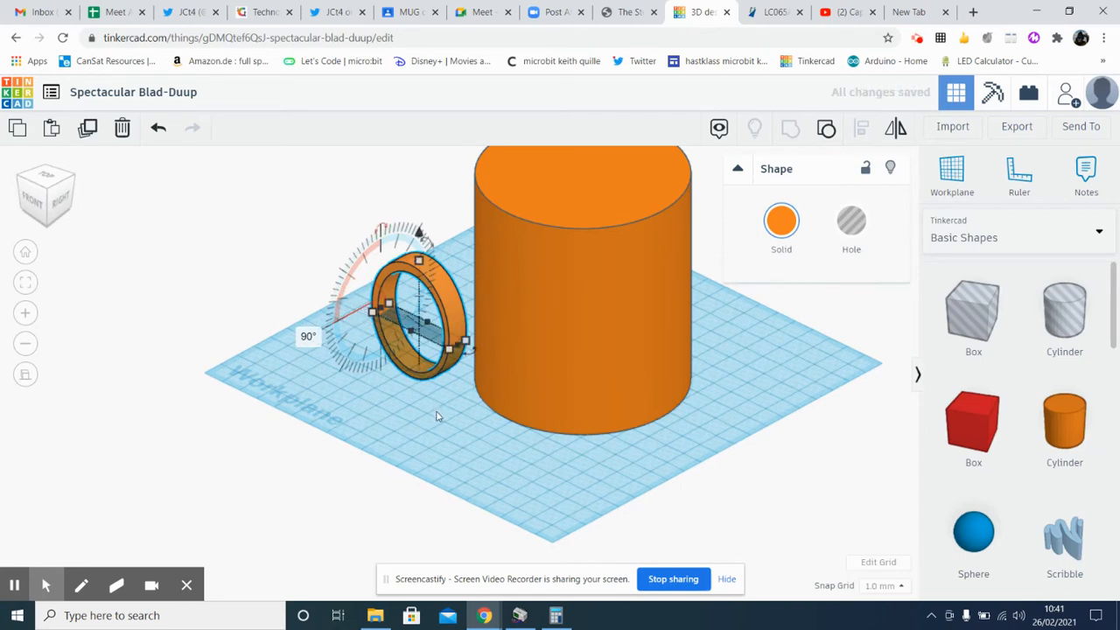
click(442, 415)
click(442, 317)
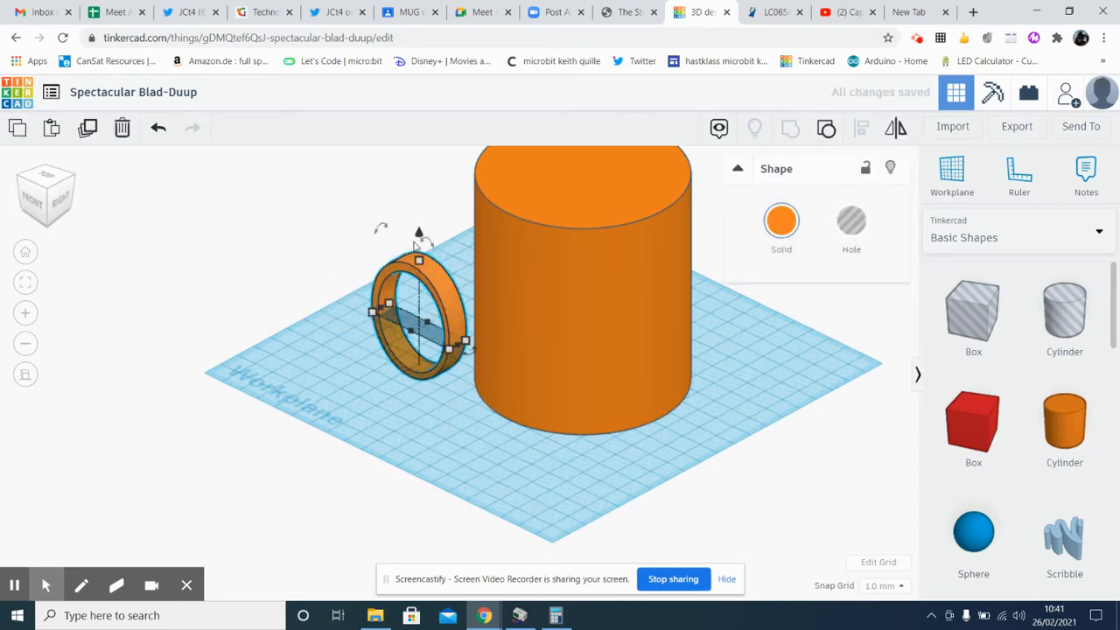
drag(419, 234, 421, 152)
Move the raised ring against the large cylinder's side so that it partly sinks into the body as a handle
right_drag(403, 413, 464, 338)
scroll(463, 337, up, 5)
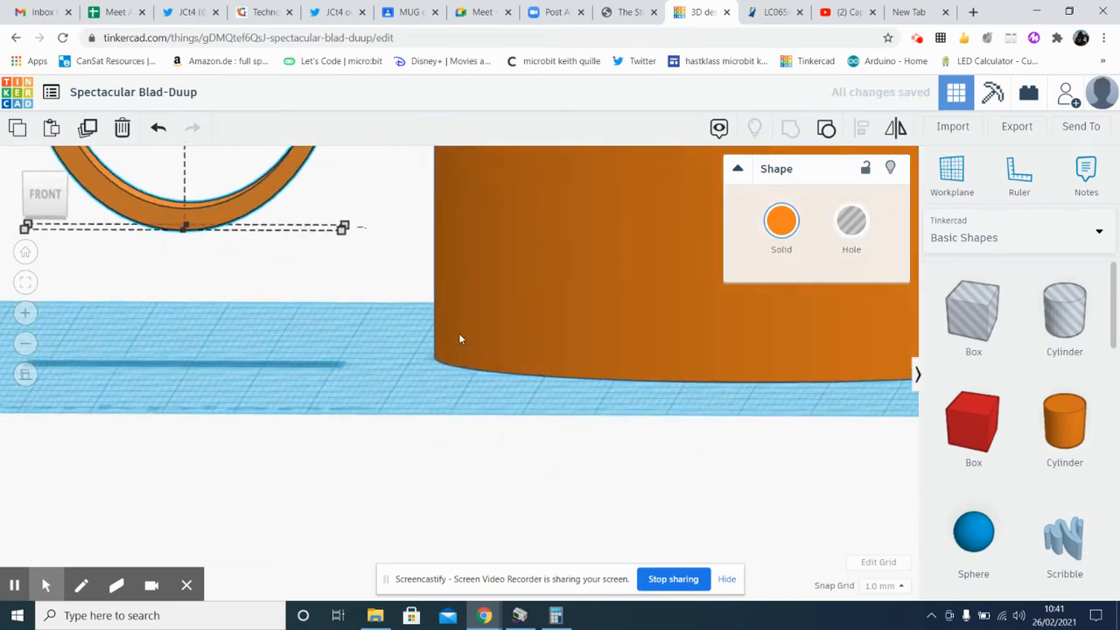
scroll(459, 340, down, 6)
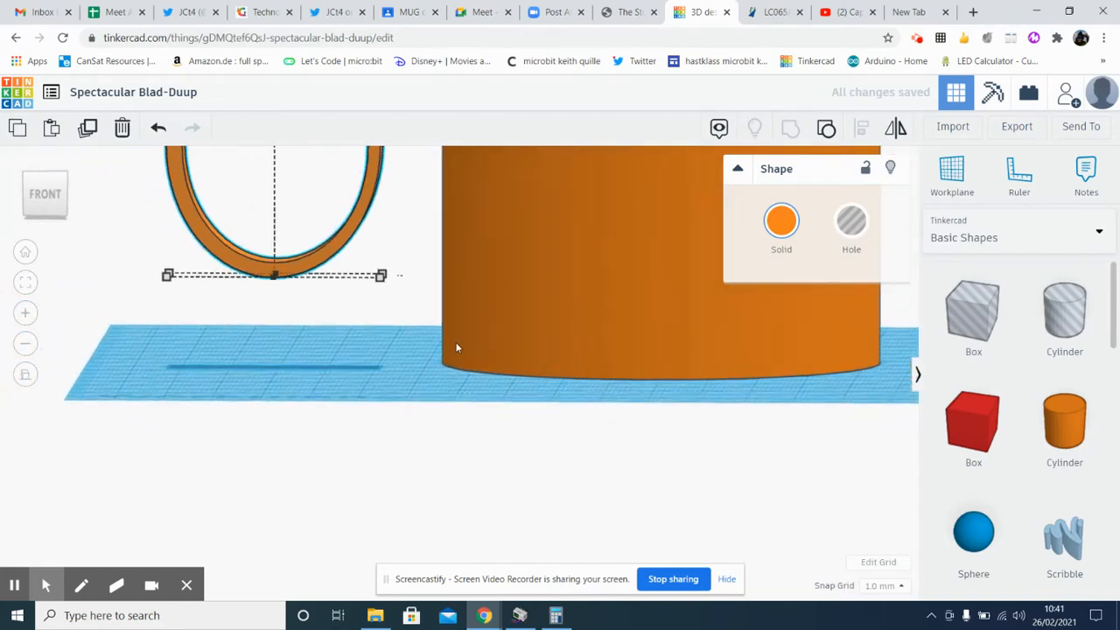
right_drag(500, 306, 490, 394)
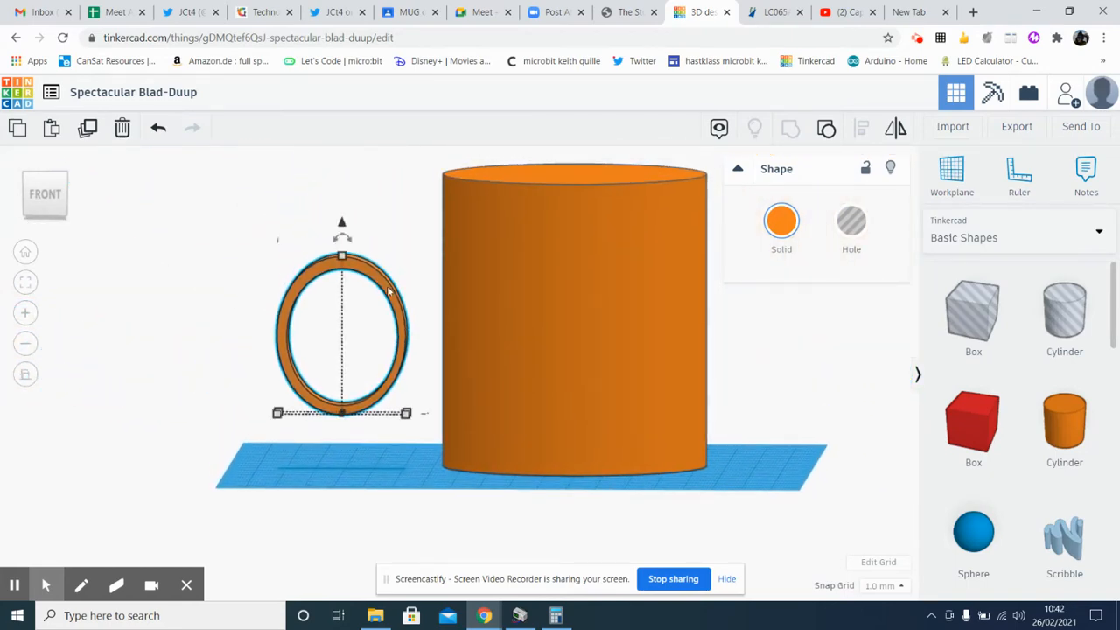
drag(392, 293, 453, 252)
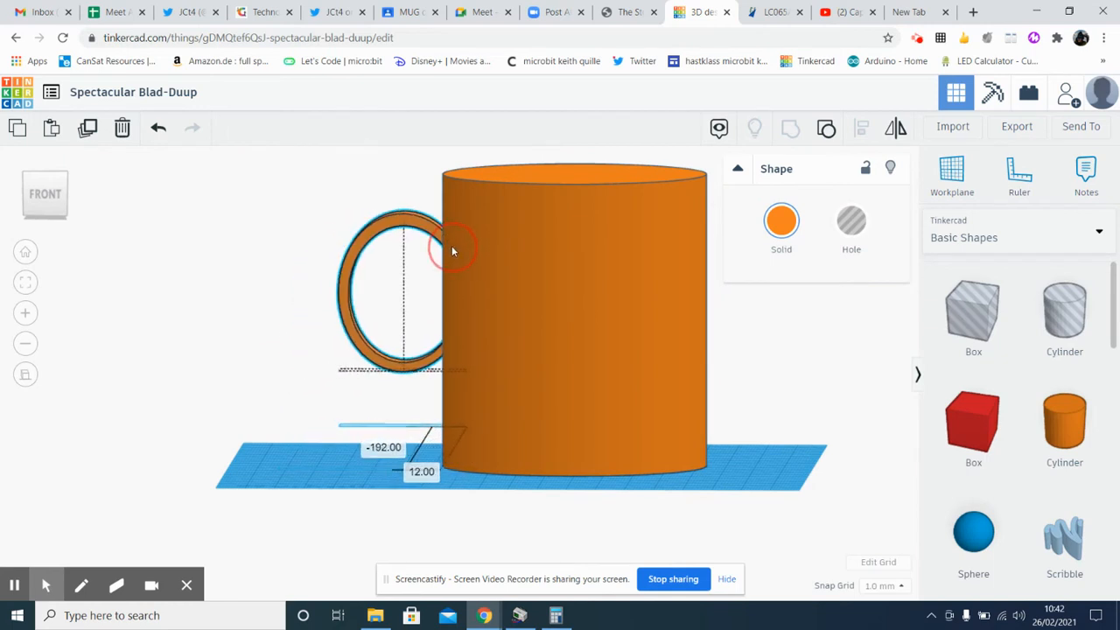
click(326, 447)
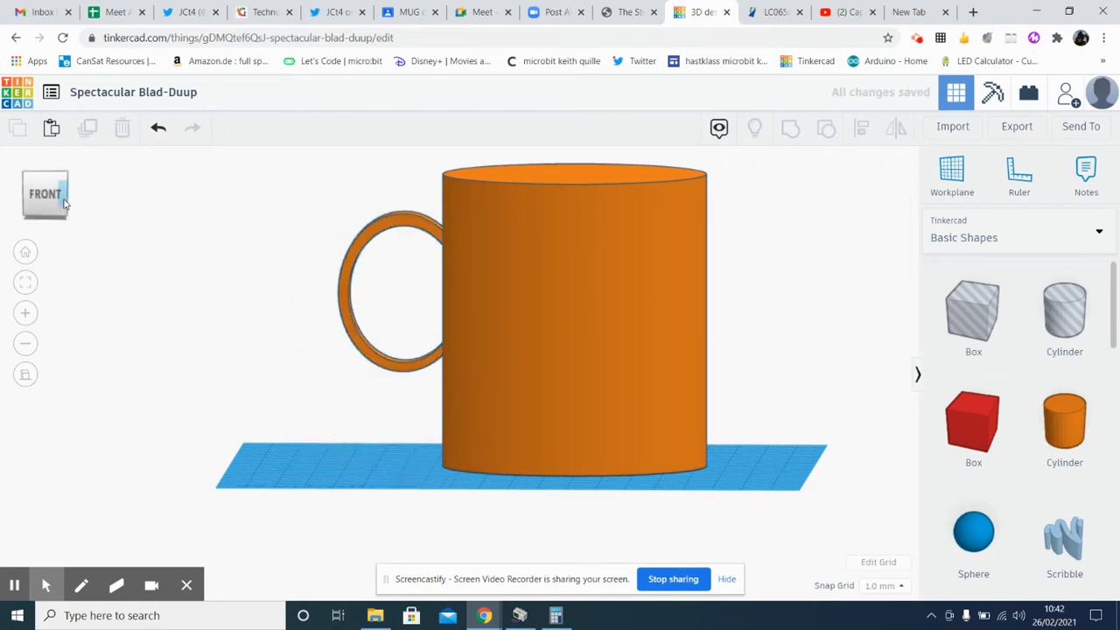
right_drag(258, 364, 212, 284)
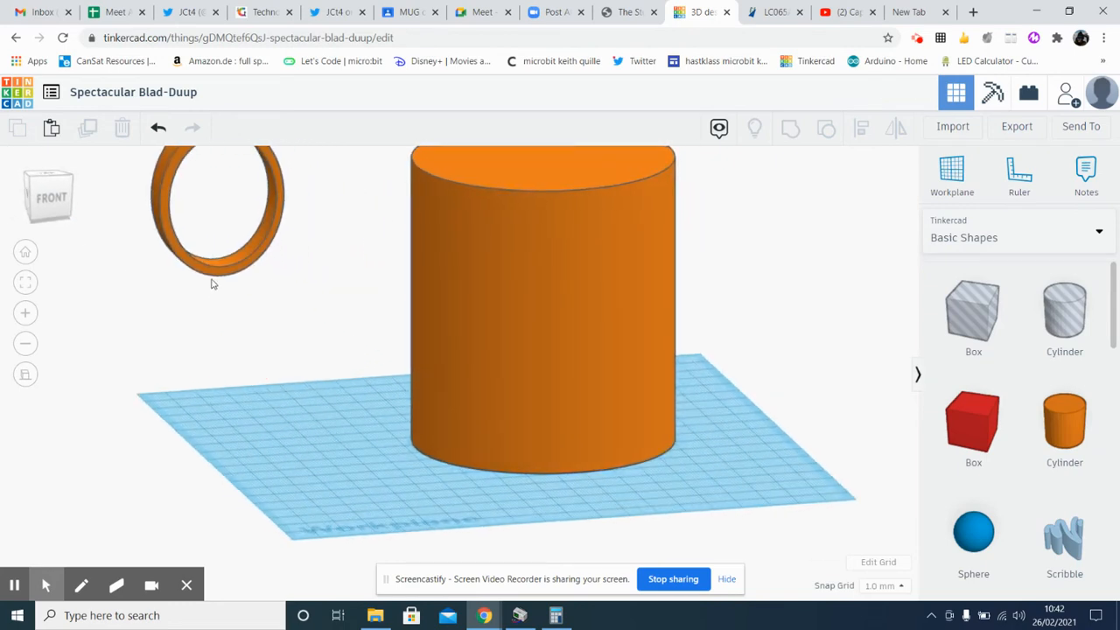
drag(212, 272, 390, 403)
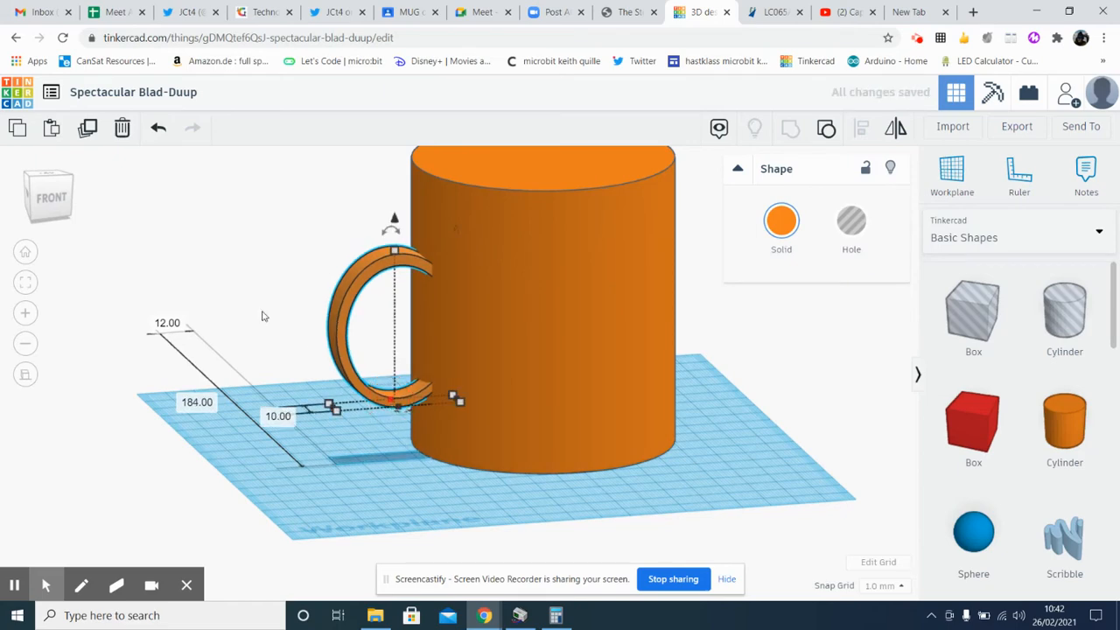
Viewed from above, move the handle outward from the cylinder and towards its centreline
click(52, 190)
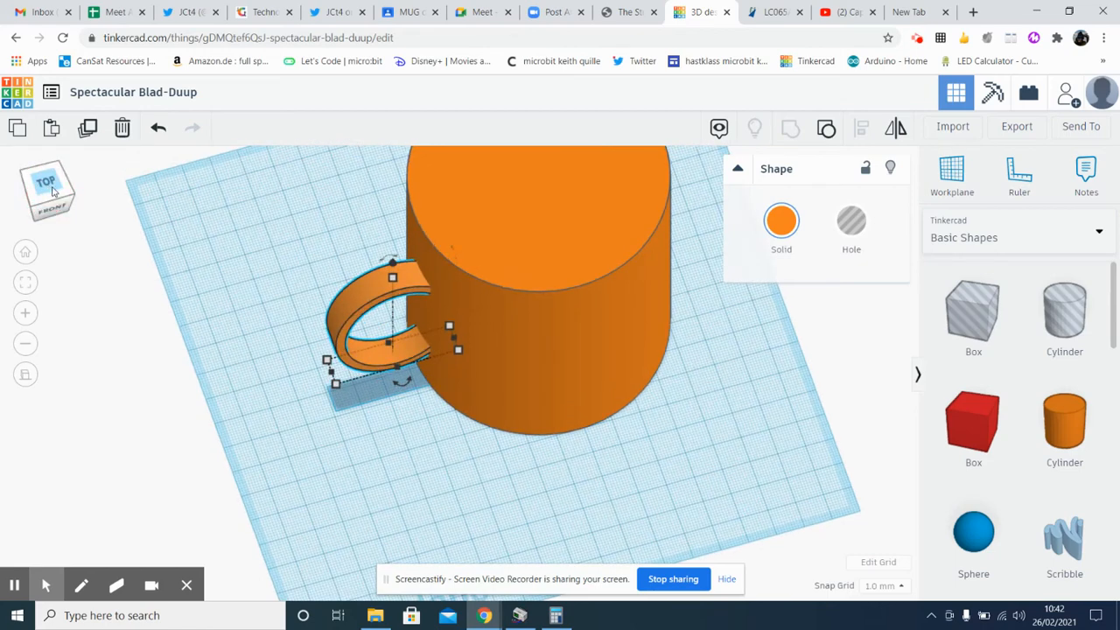
click(27, 374)
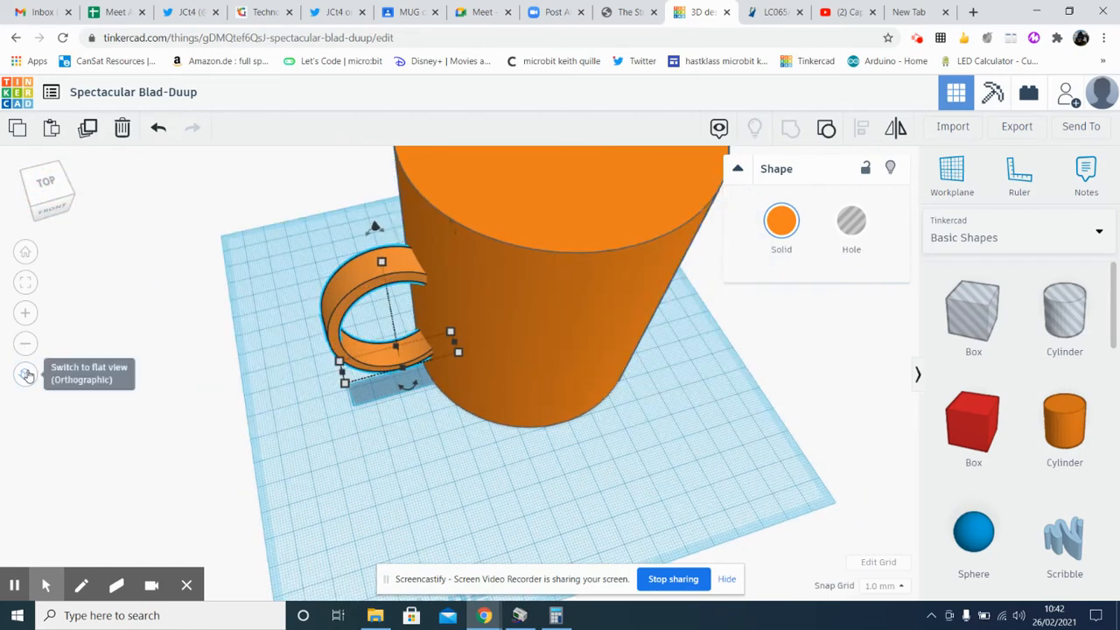
click(48, 183)
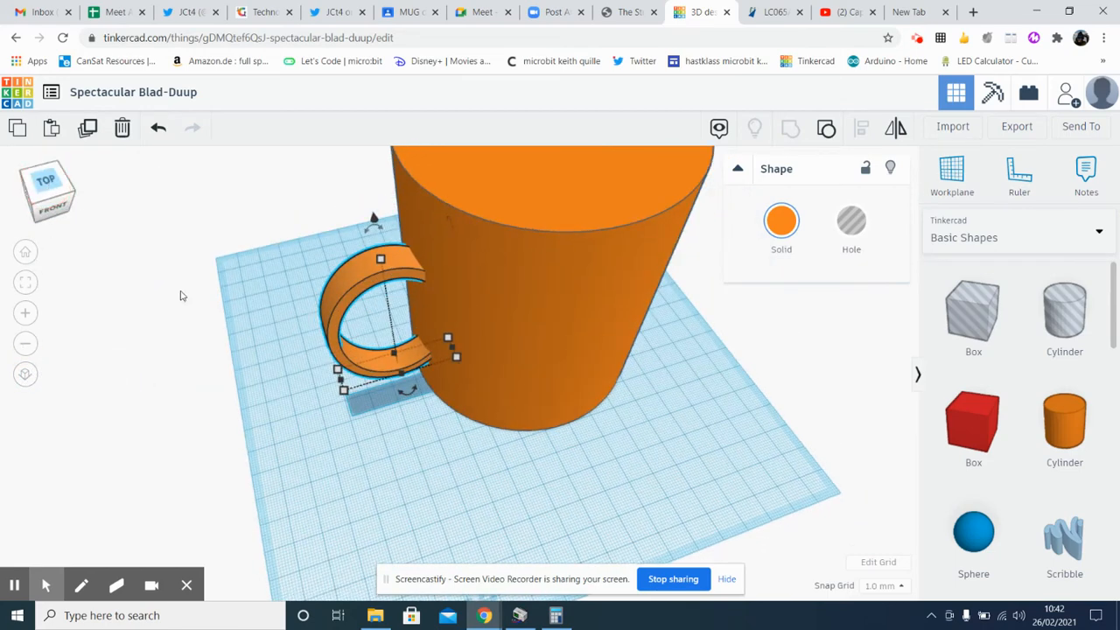
right_drag(408, 473, 625, 507)
scroll(486, 509, down, 3)
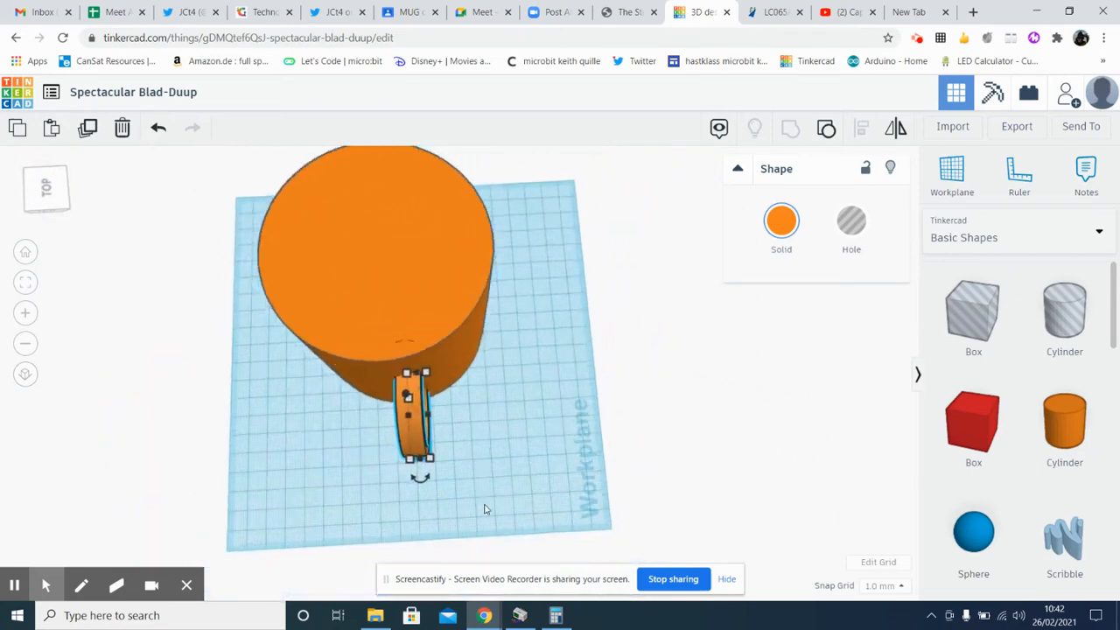
scroll(483, 506, down, 3)
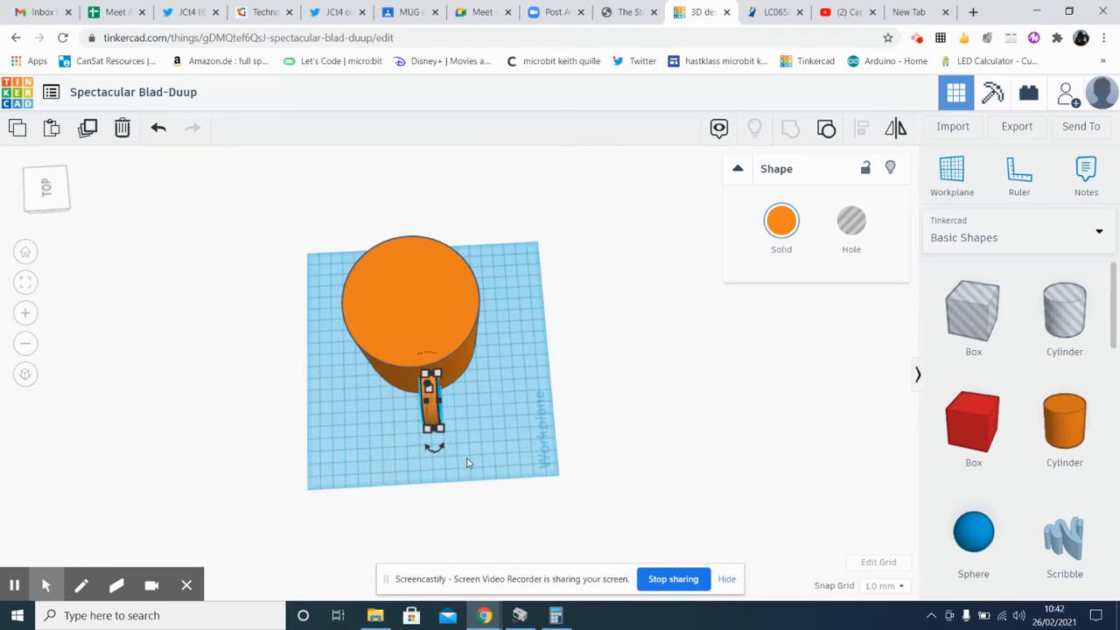
right_drag(466, 463, 472, 478)
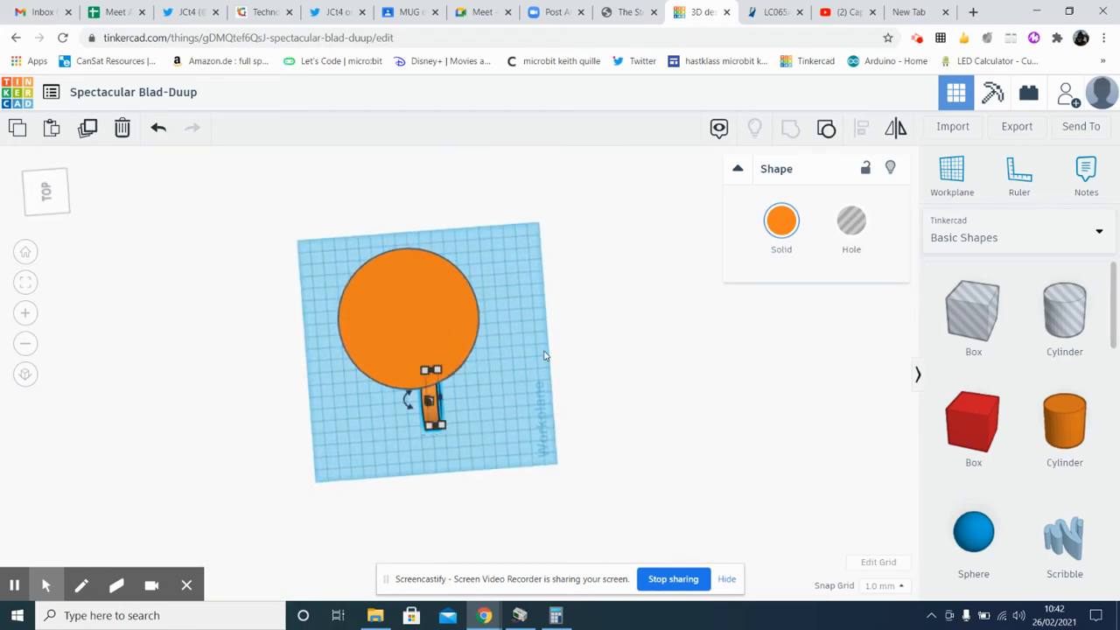
click(491, 429)
mouse_move(431, 406)
mouse_down()
mouse_move(410, 427)
mouse_move(421, 433)
mouse_move(421, 422)
mouse_up()
Select the handle and the large cylinder together and centre-align them so the handle sits on the cylinder's midline
click(428, 319)
click(415, 417)
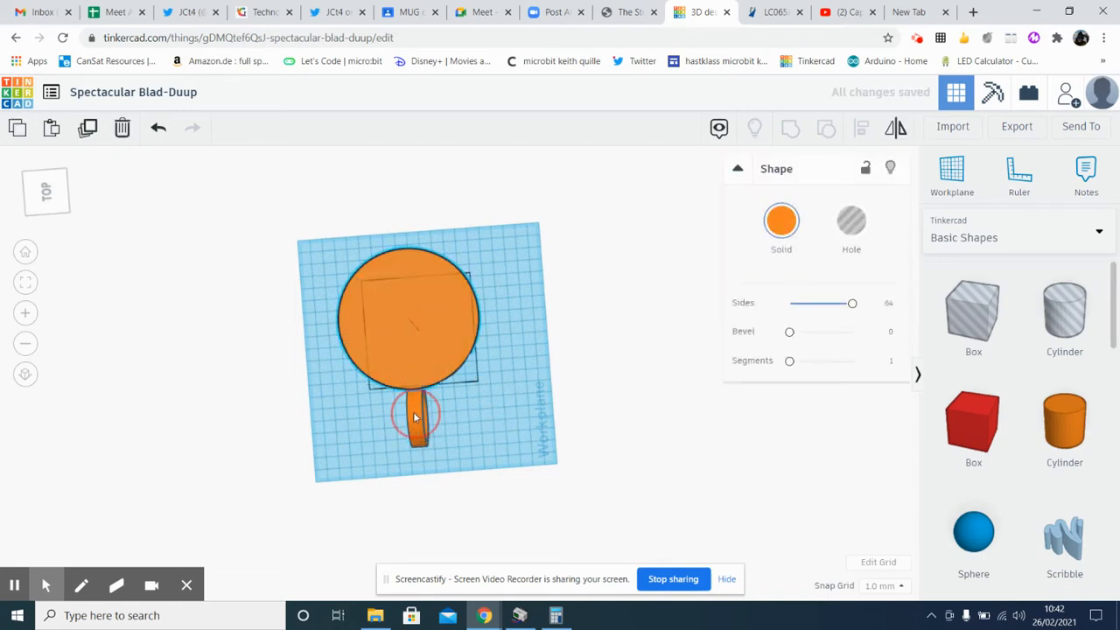
click(510, 237)
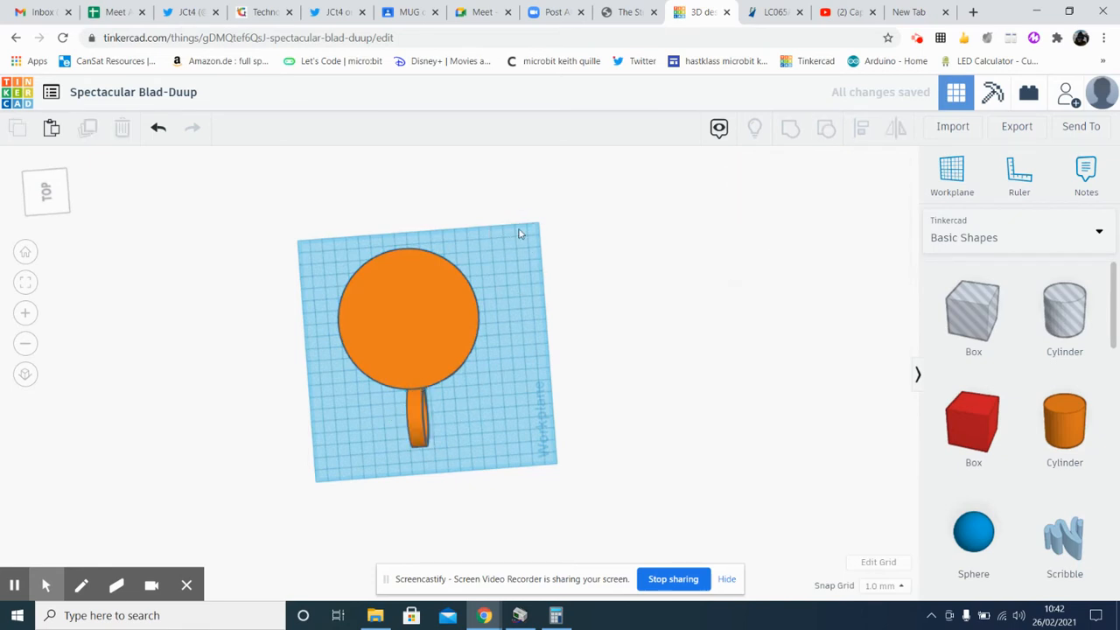
drag(520, 229, 322, 465)
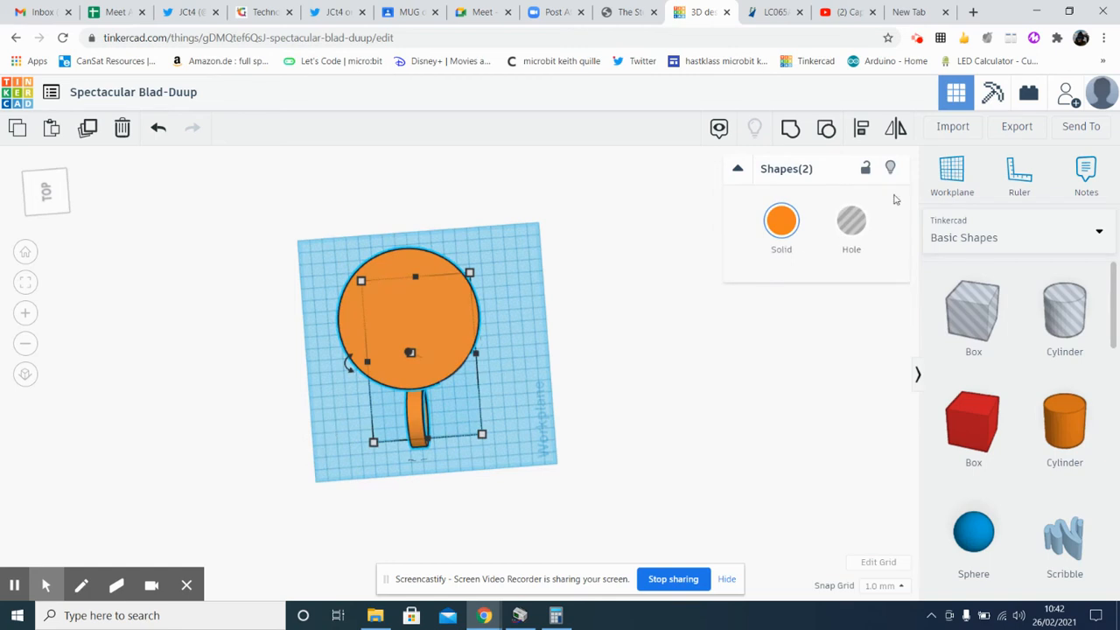
click(861, 131)
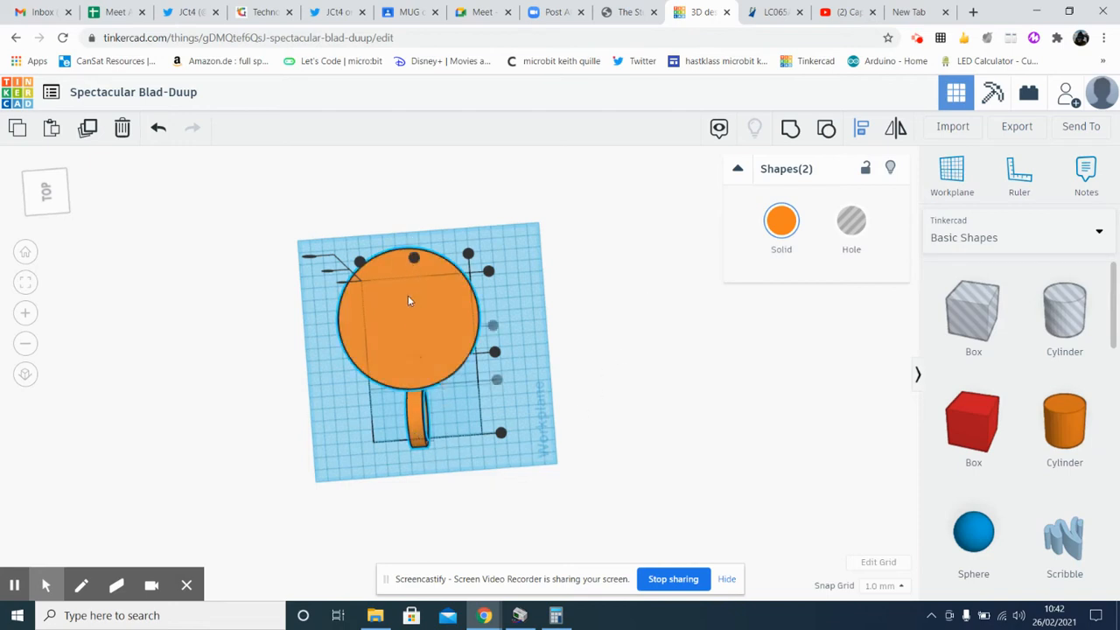
click(415, 259)
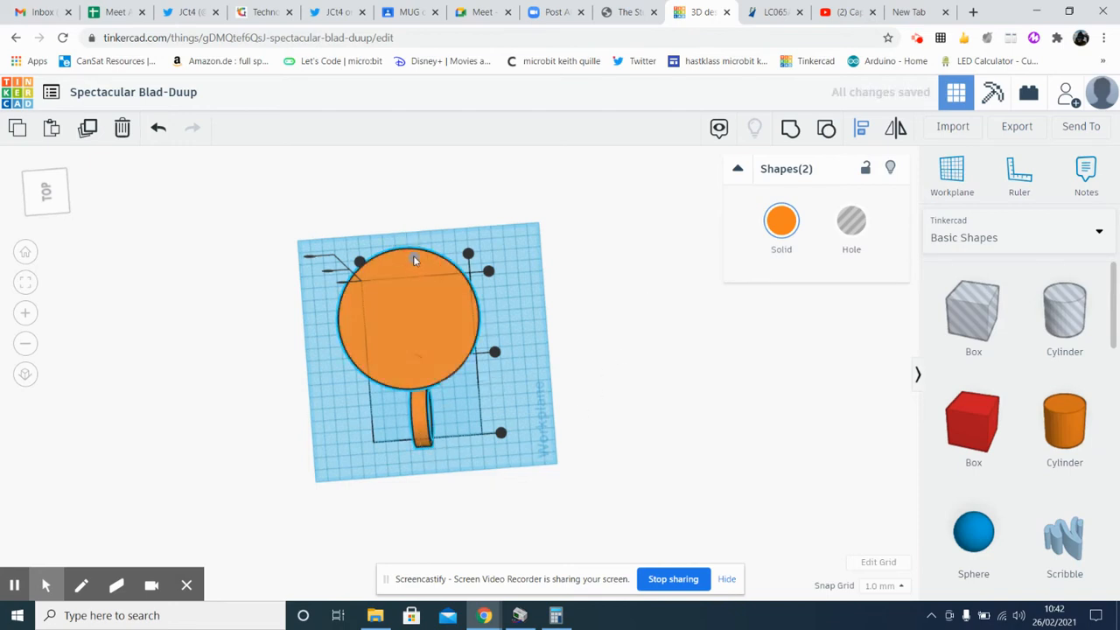
click(46, 190)
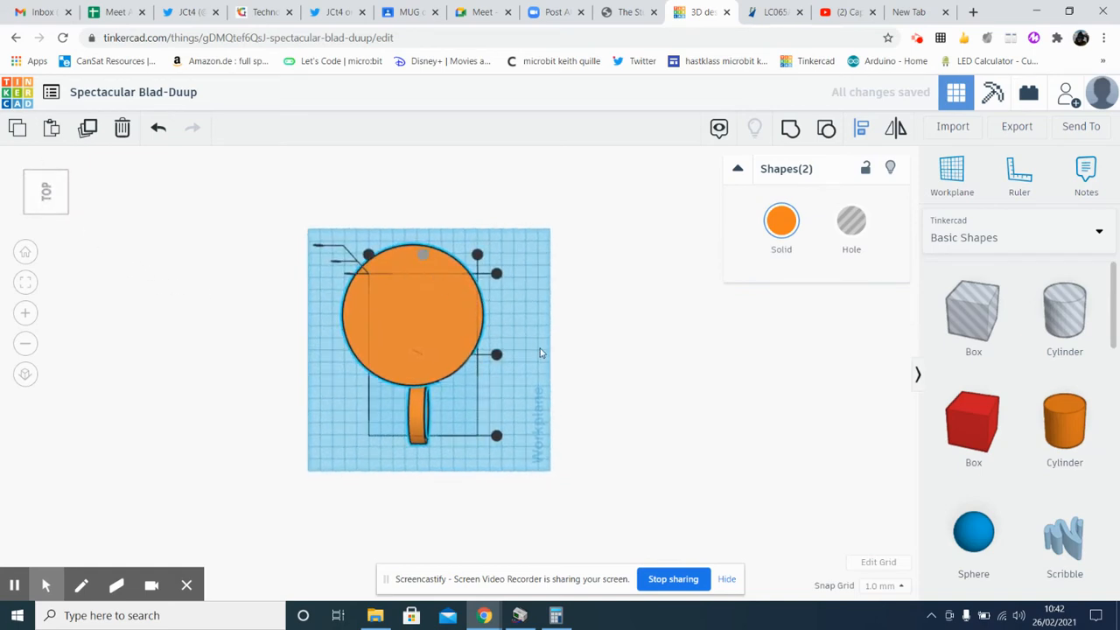
click(527, 413)
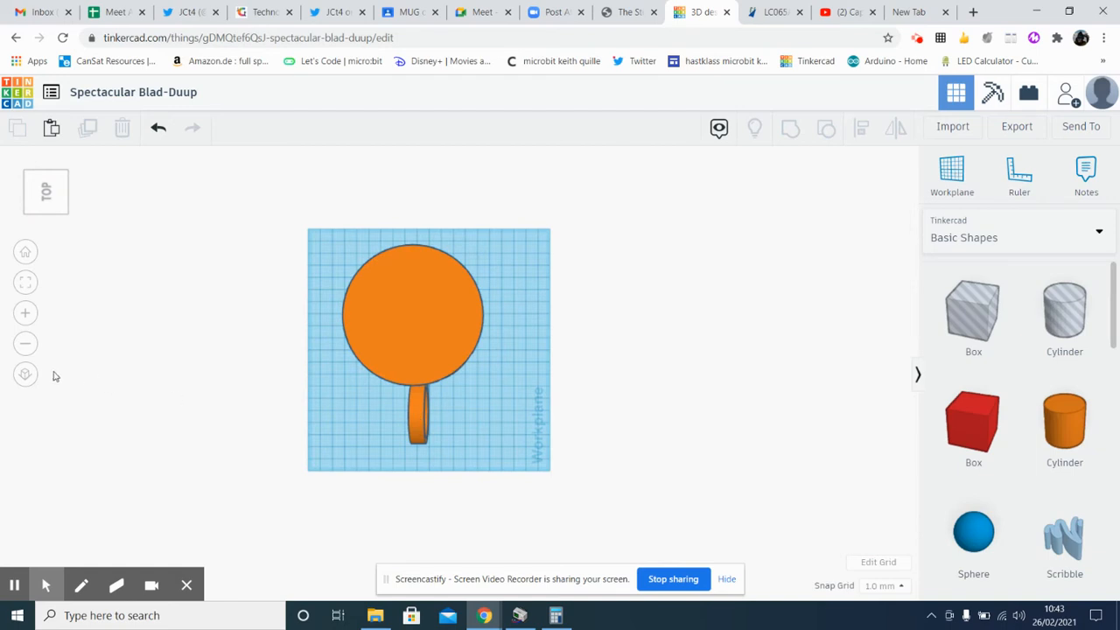
Using the flat orthographic view from above, slide the handle inward so its ends sink into the large cylinder's wall
click(25, 375)
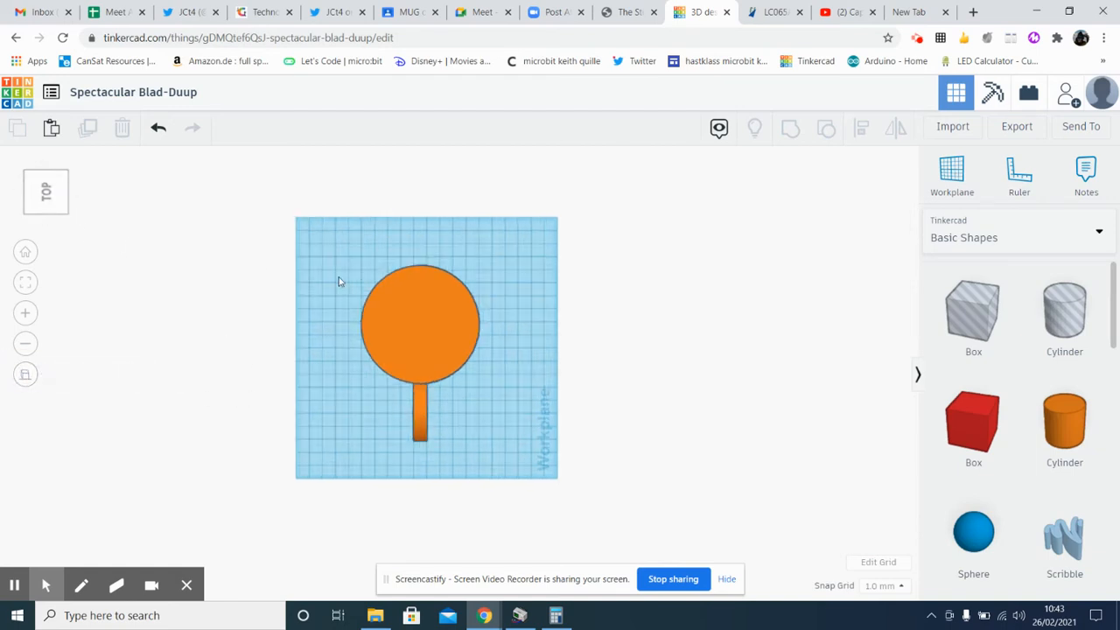
click(25, 375)
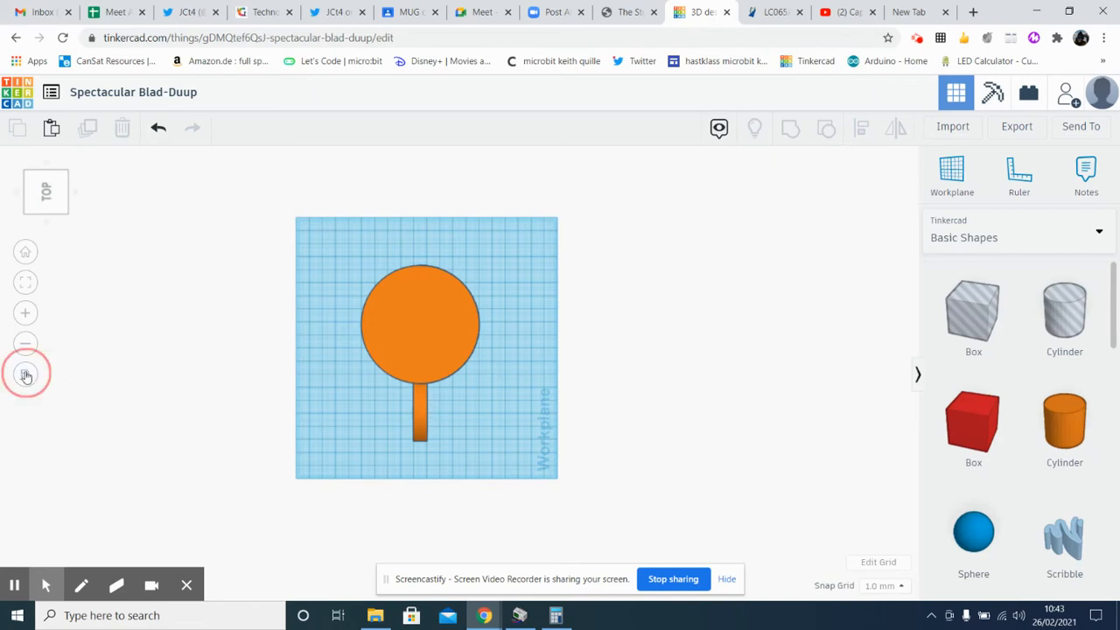
click(26, 376)
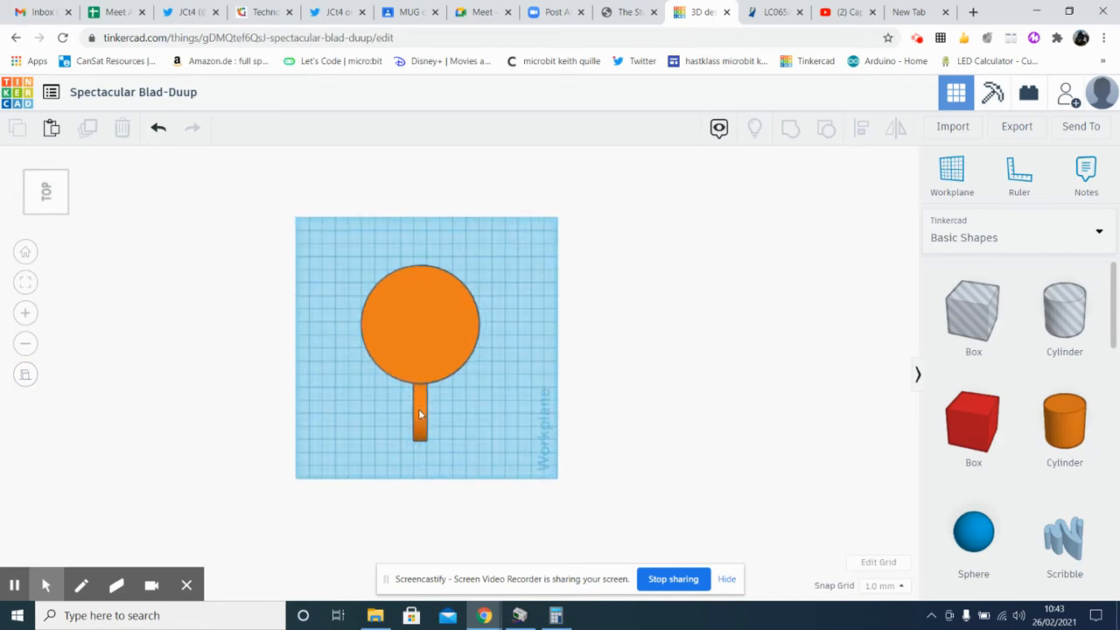
drag(420, 418, 421, 395)
click(472, 420)
right_drag(475, 420, 680, 323)
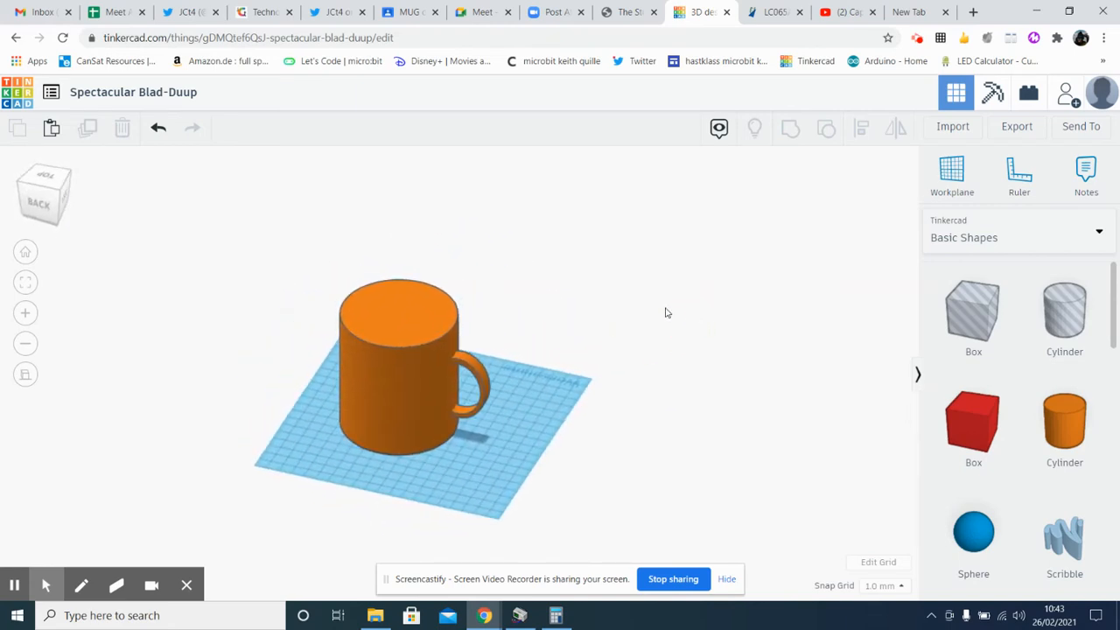
Add a Text shape from the basic shapes to the workplane beside the mug body
right_drag(528, 422, 587, 401)
drag(1109, 339, 1093, 425)
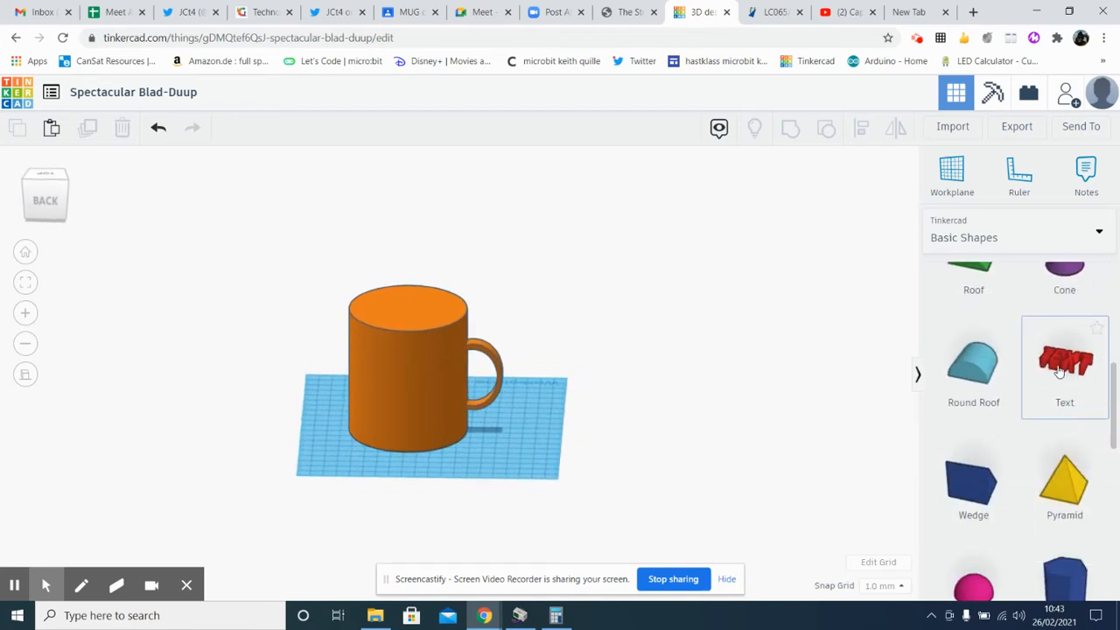
drag(1060, 372, 385, 456)
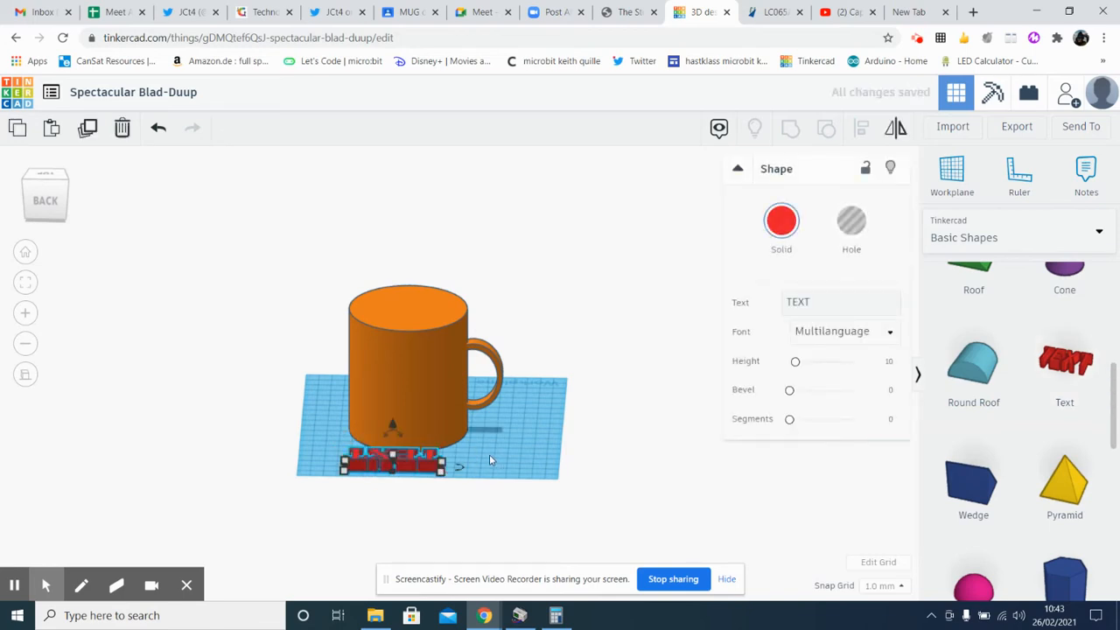
right_drag(489, 455, 488, 488)
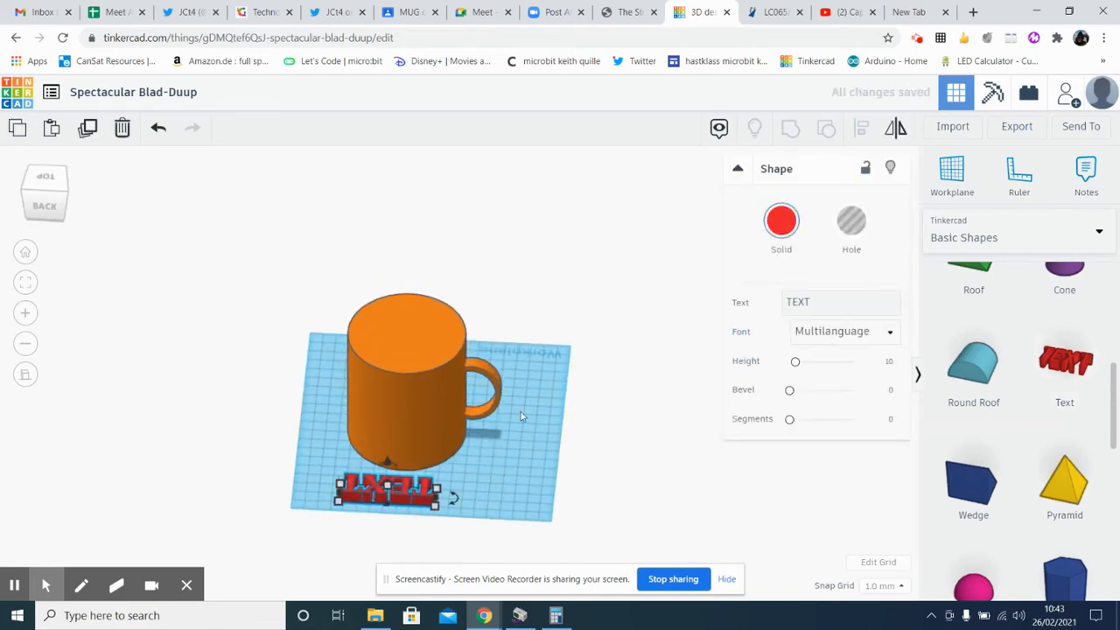
click(460, 475)
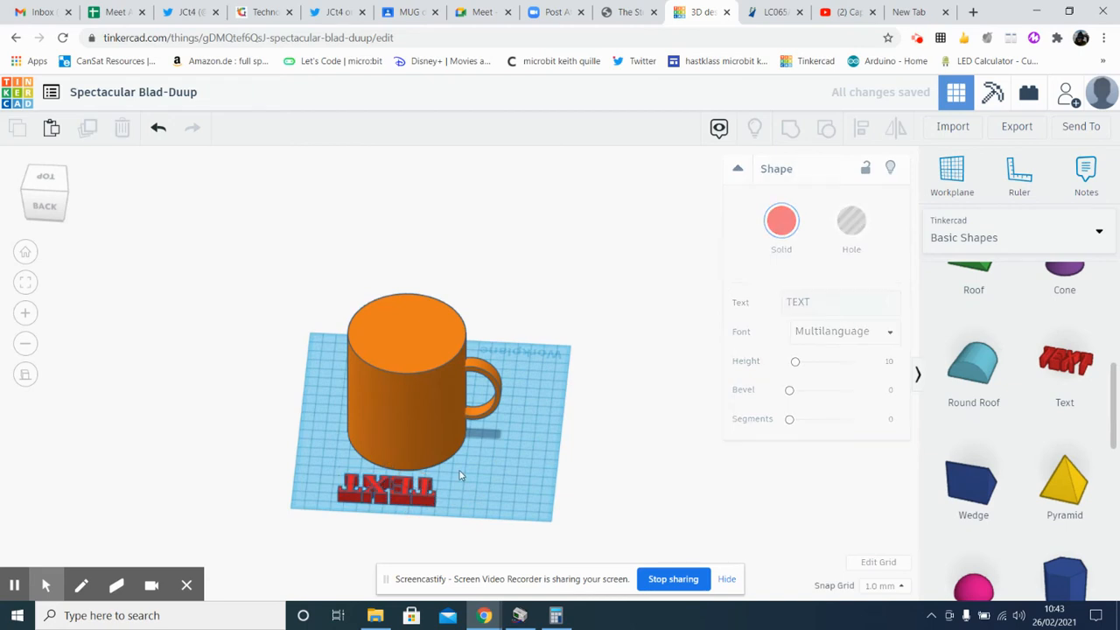
Change the wording of the text shape to DAD
click(390, 496)
click(743, 304)
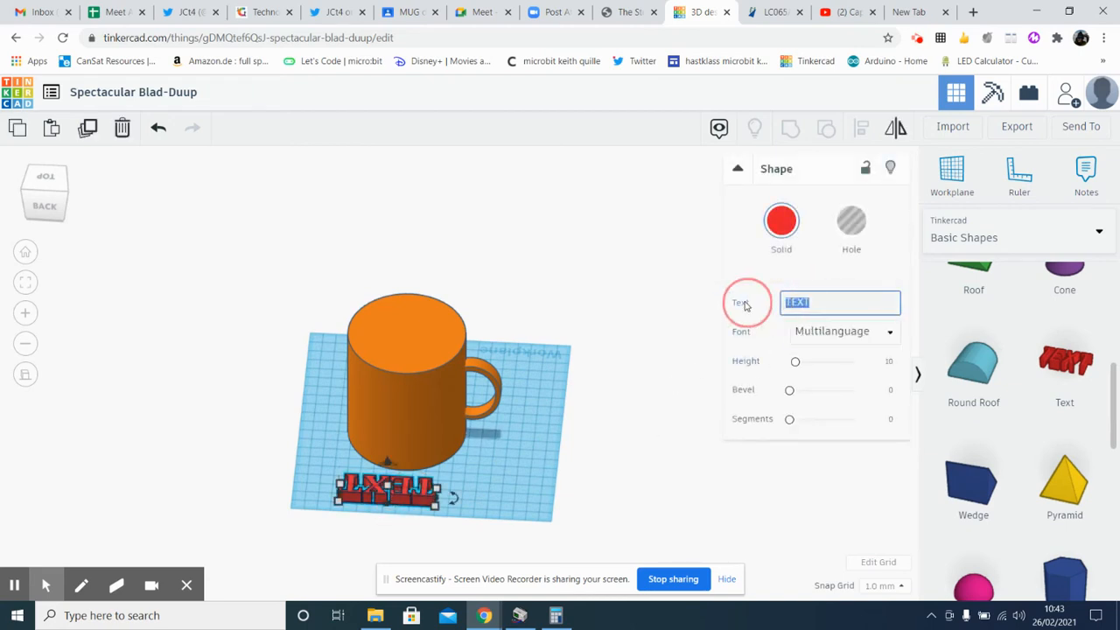
click(819, 302)
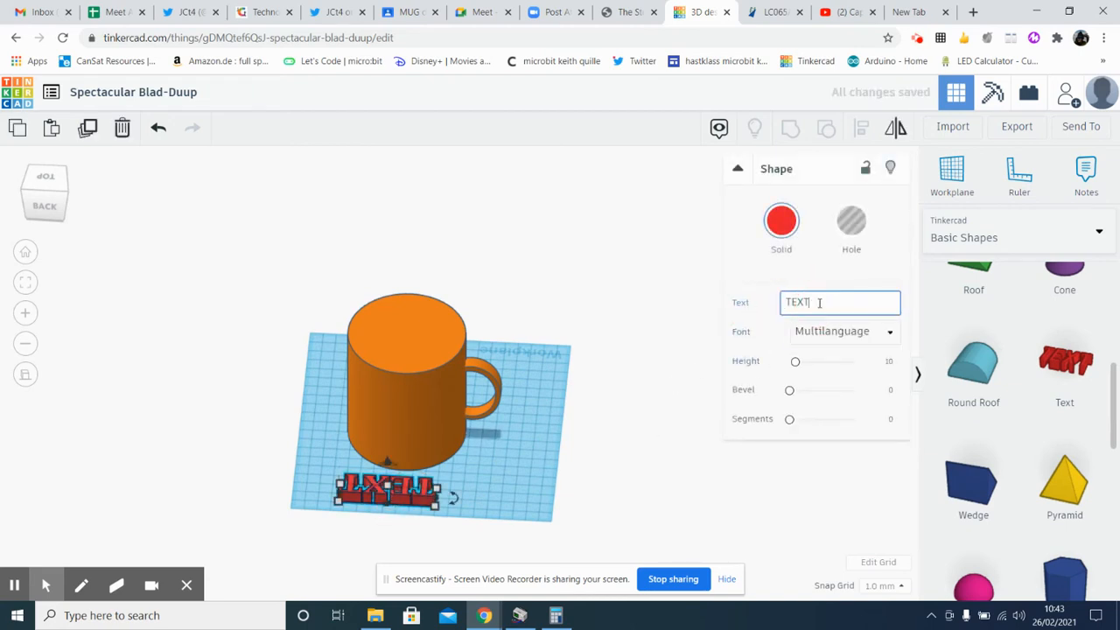
key(BackSpace)
key(BackSpace)
key(BackSpace)
key(BackSpace)
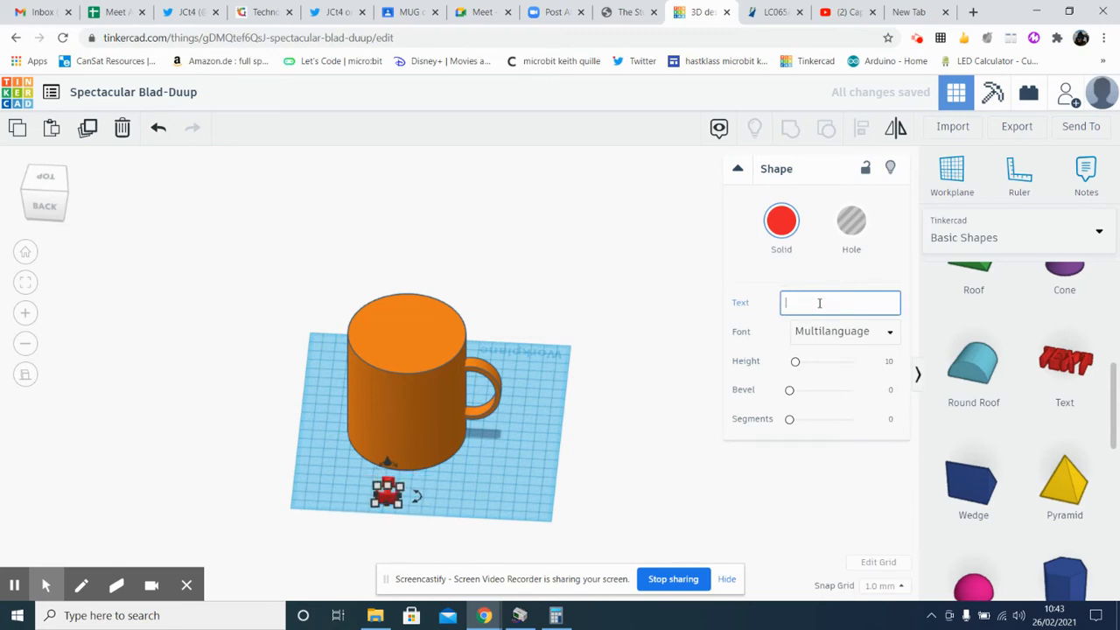
text(DAD)
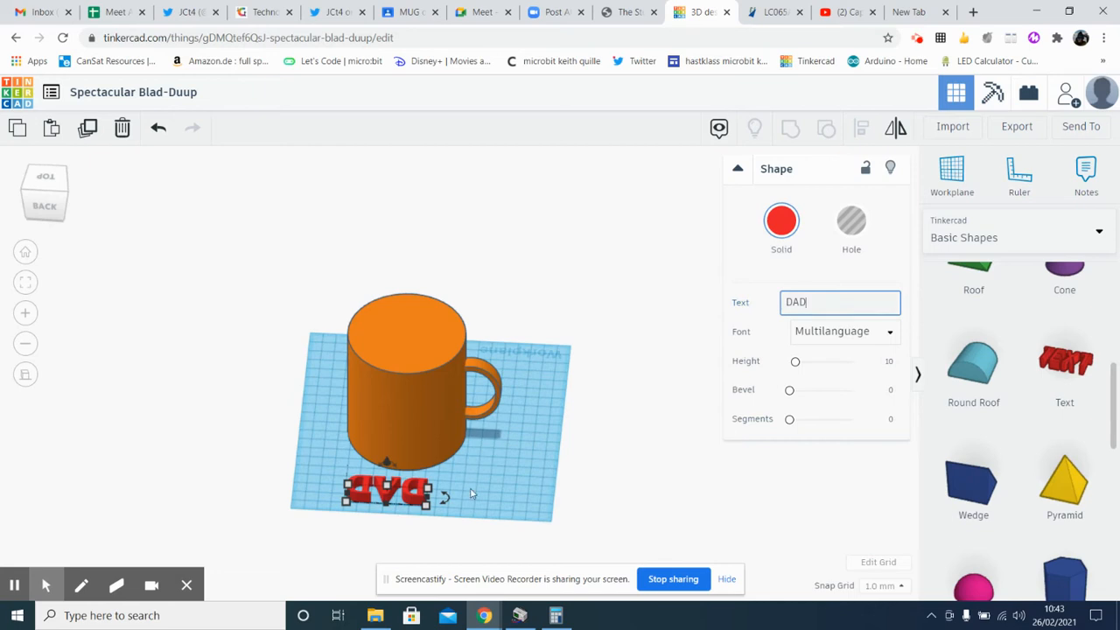
click(470, 495)
Move the DAD text from behind the mug to the workplane area in front of it
click(417, 500)
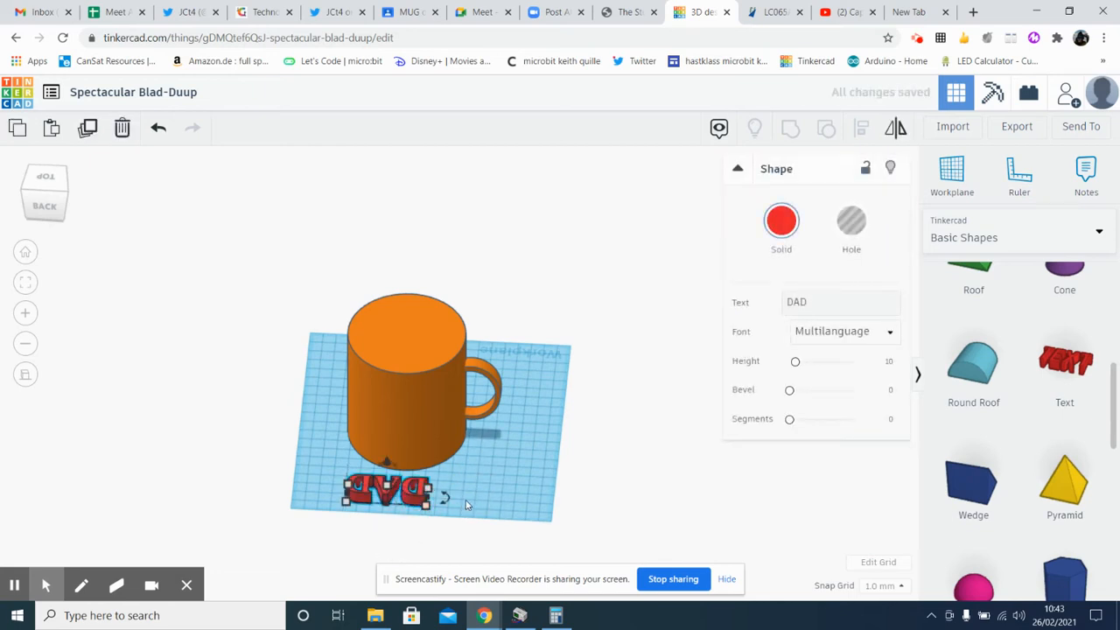
click(26, 254)
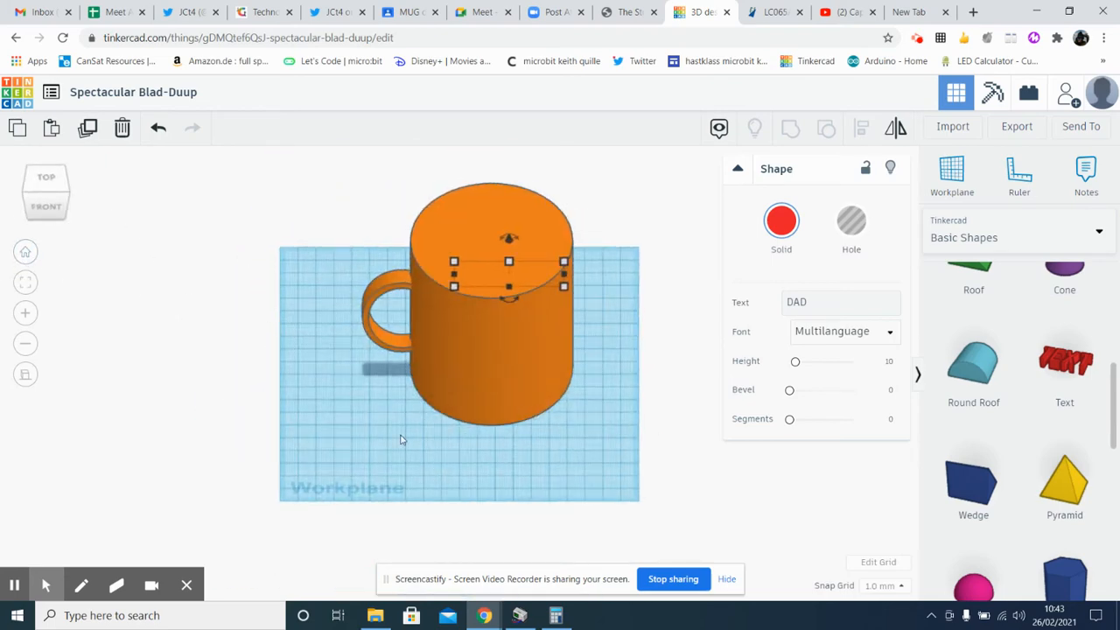
mouse_move(567, 291)
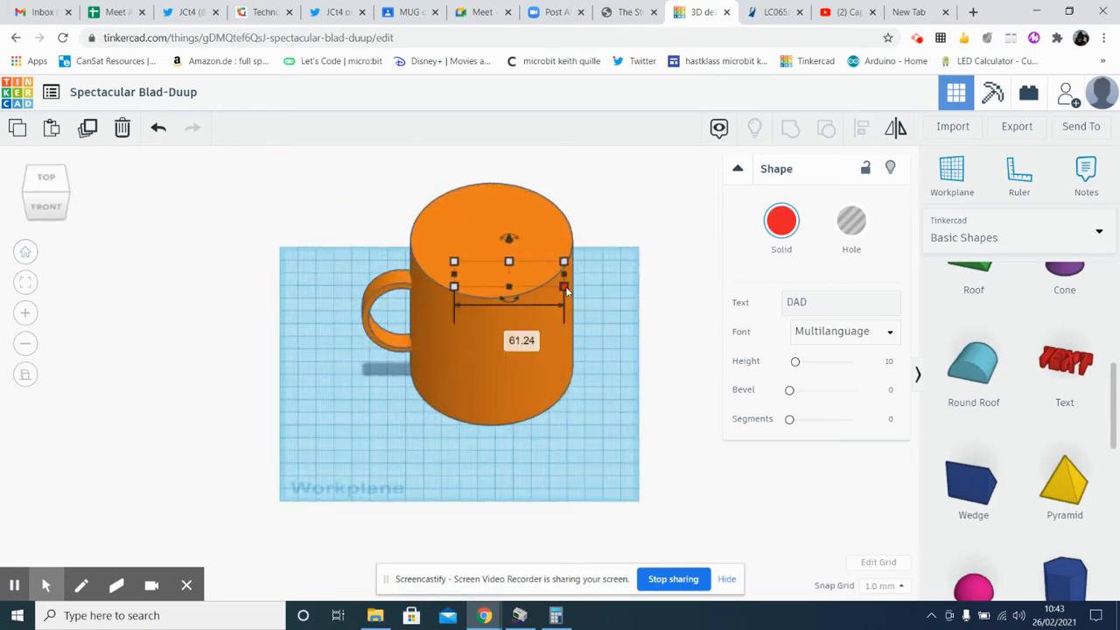
right_drag(602, 313, 573, 317)
drag(586, 322, 505, 493)
right_drag(539, 519, 446, 470)
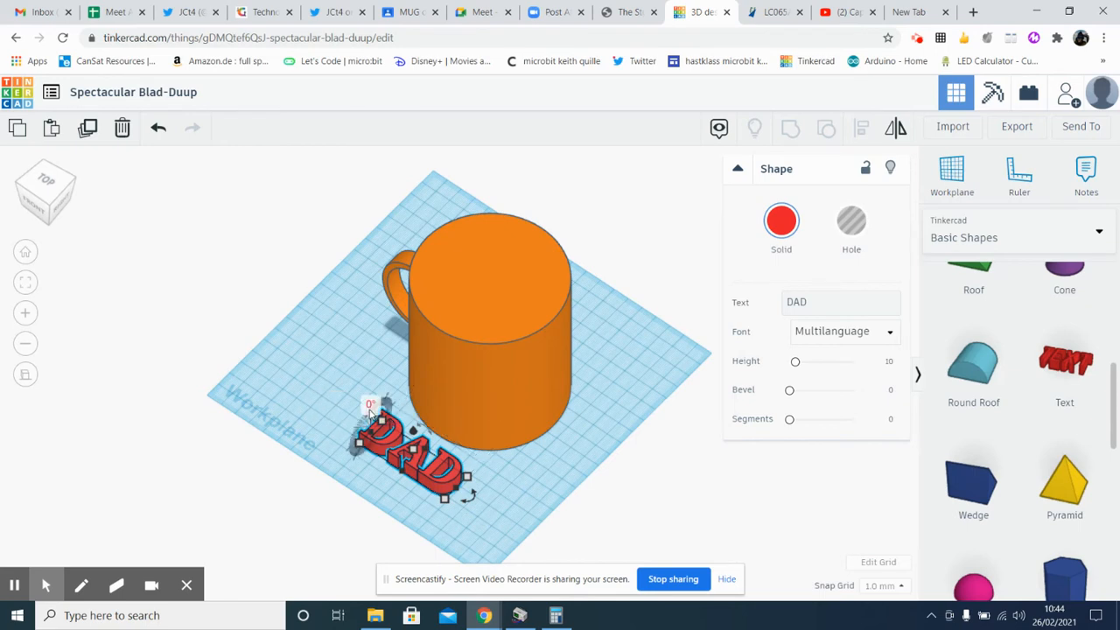
Rotate the DAD text so it stands upright facing forward, and raise it above the workplane
drag(369, 418, 361, 445)
click(482, 527)
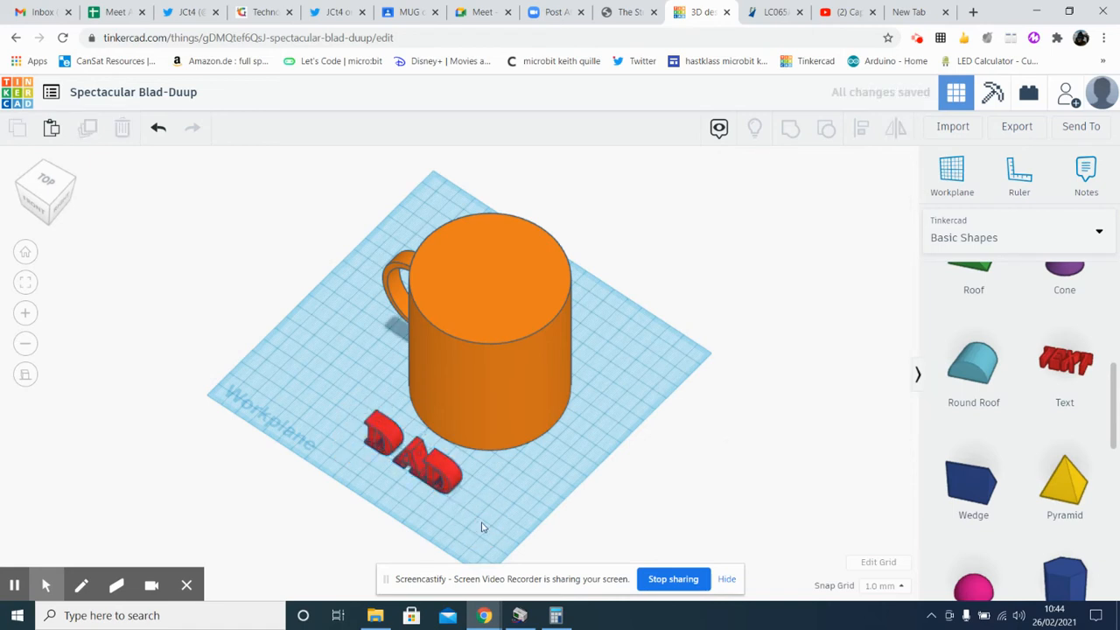
click(452, 475)
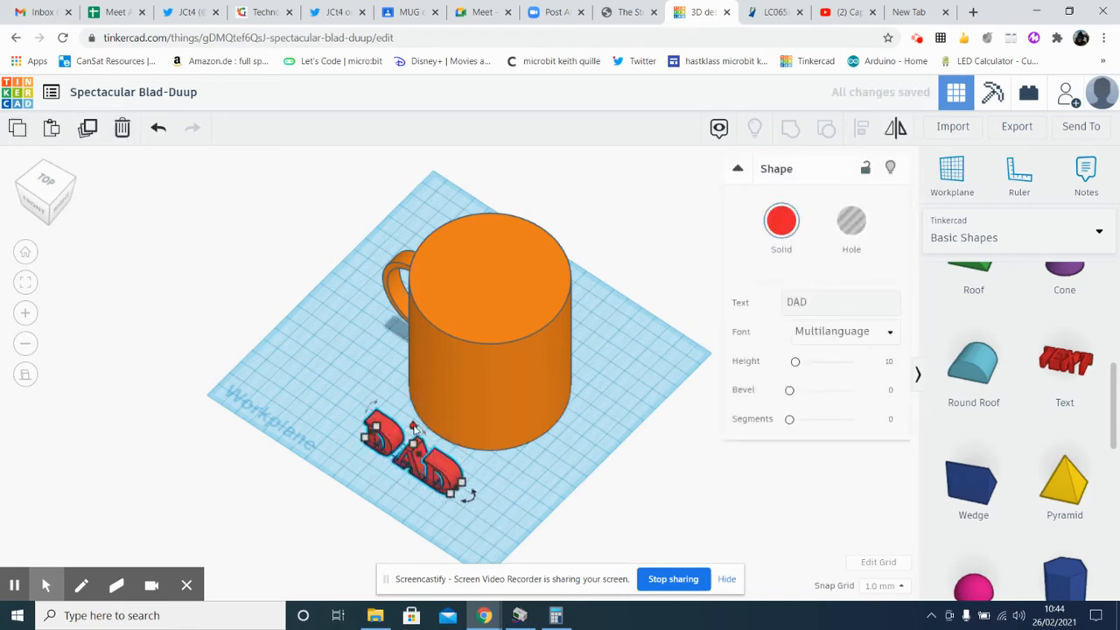
drag(415, 428, 429, 412)
Move the raised DAD text into the mug's front wall so that it partly sinks into the curved surface
right_drag(430, 470, 495, 398)
drag(494, 415, 498, 379)
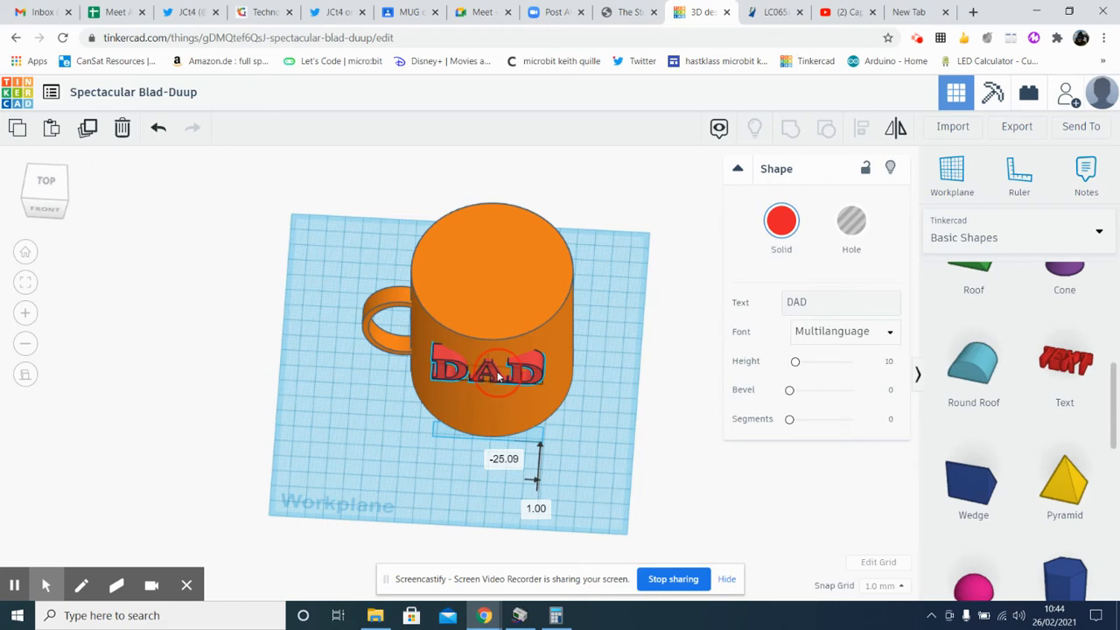
drag(498, 376, 497, 378)
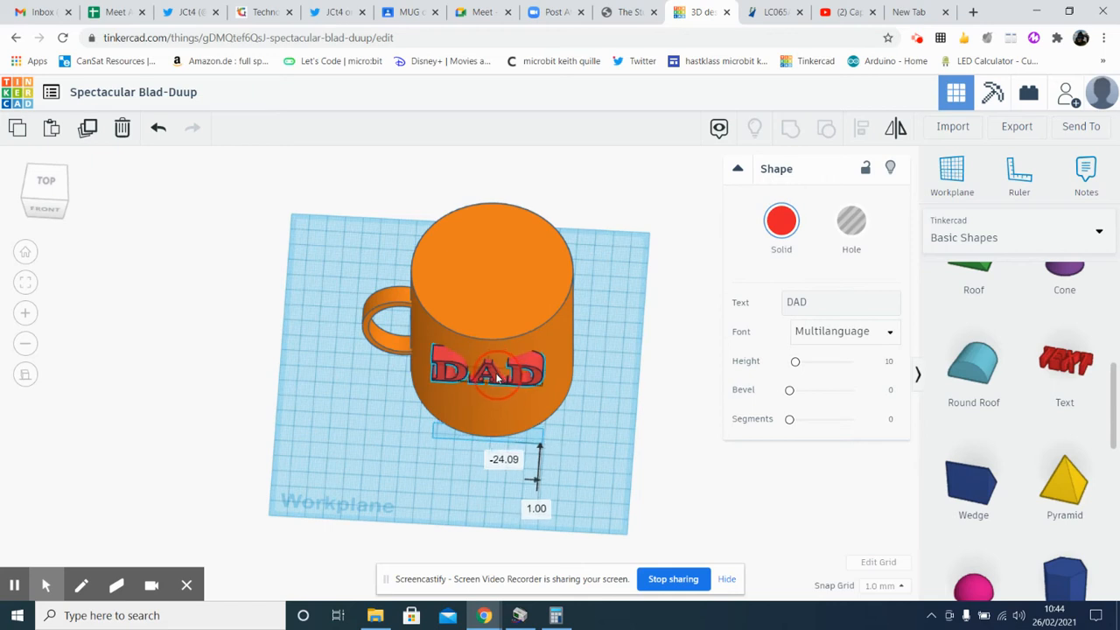
scroll(508, 393, up, 4)
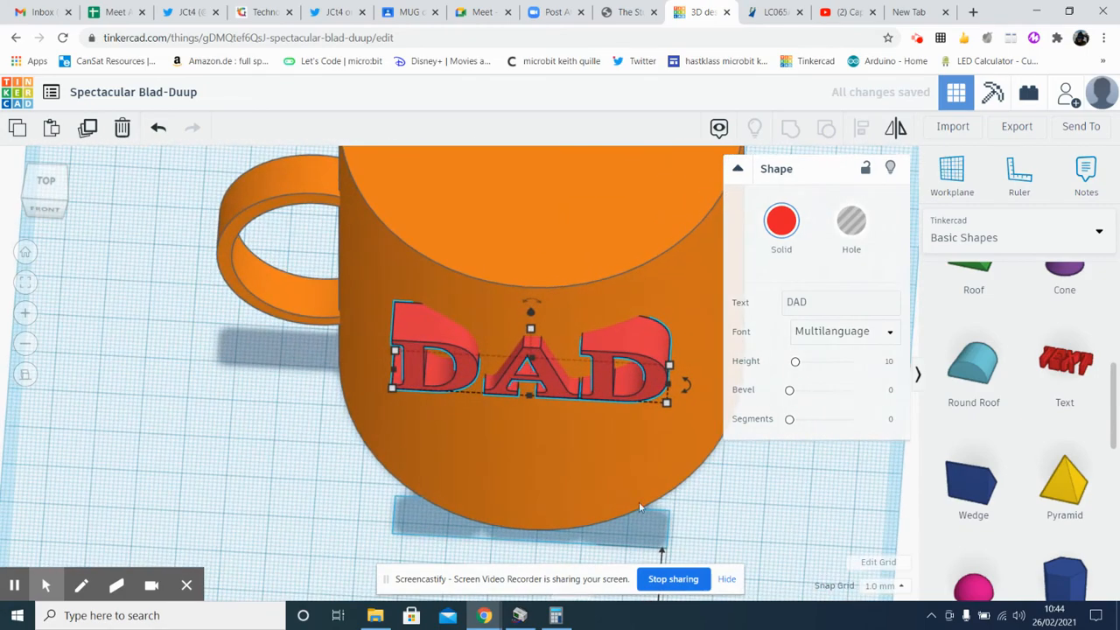
click(713, 537)
right_drag(725, 525, 519, 520)
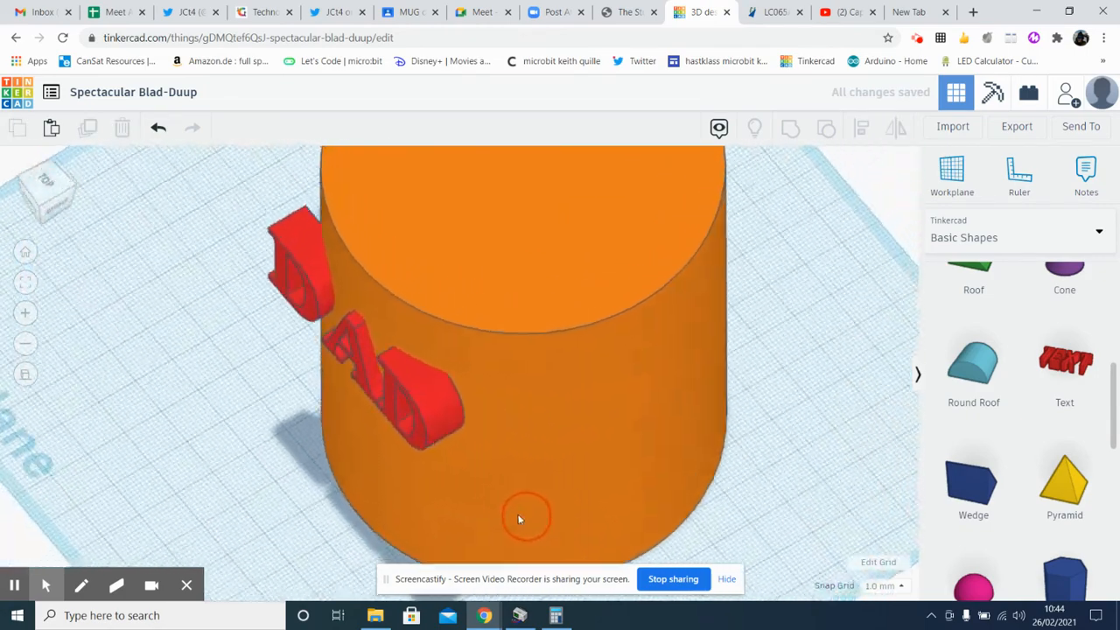
Deepen the DAD text to 17 mm by extending its back face into the mug's front wall
click(395, 402)
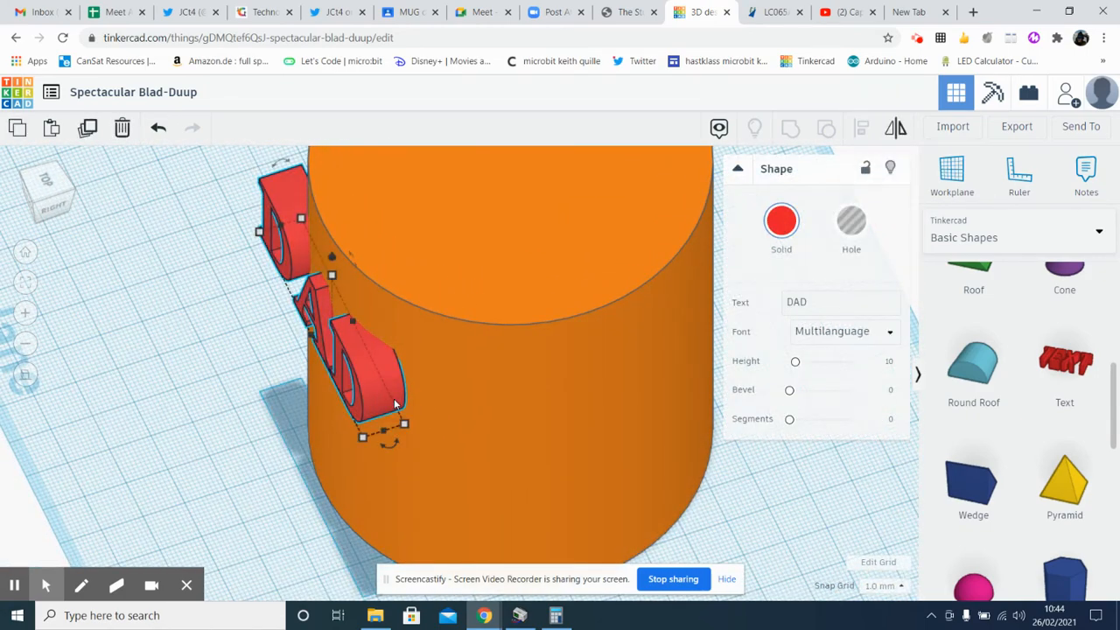
mouse_move(405, 424)
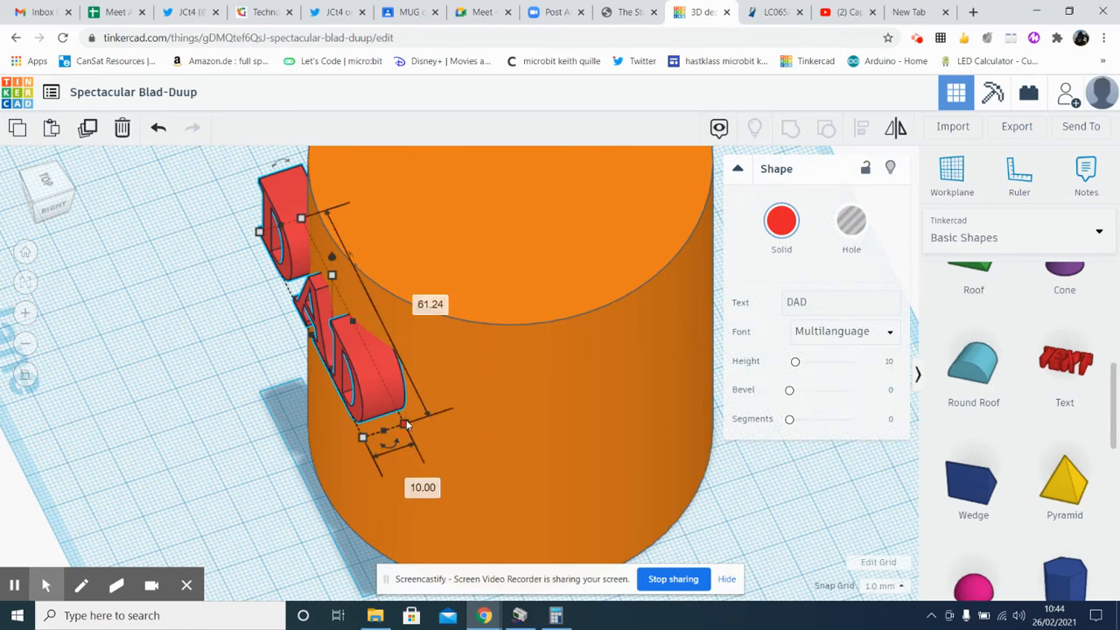
click(406, 423)
drag(410, 420, 435, 414)
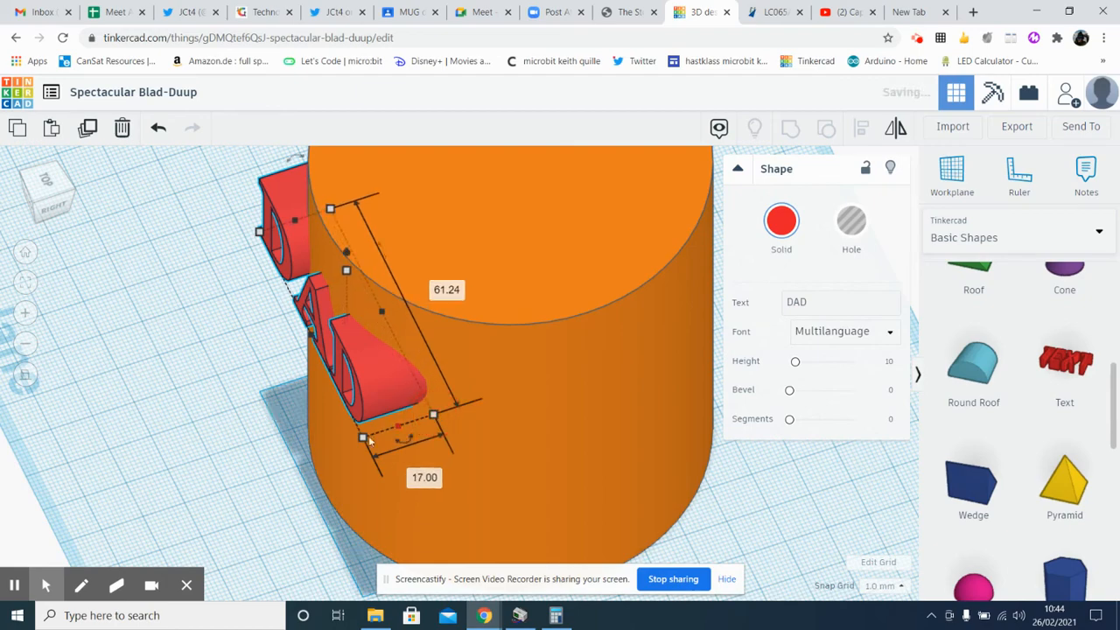
click(252, 450)
right_drag(249, 435, 508, 403)
scroll(509, 409, down, 2)
scroll(509, 409, down, 2)
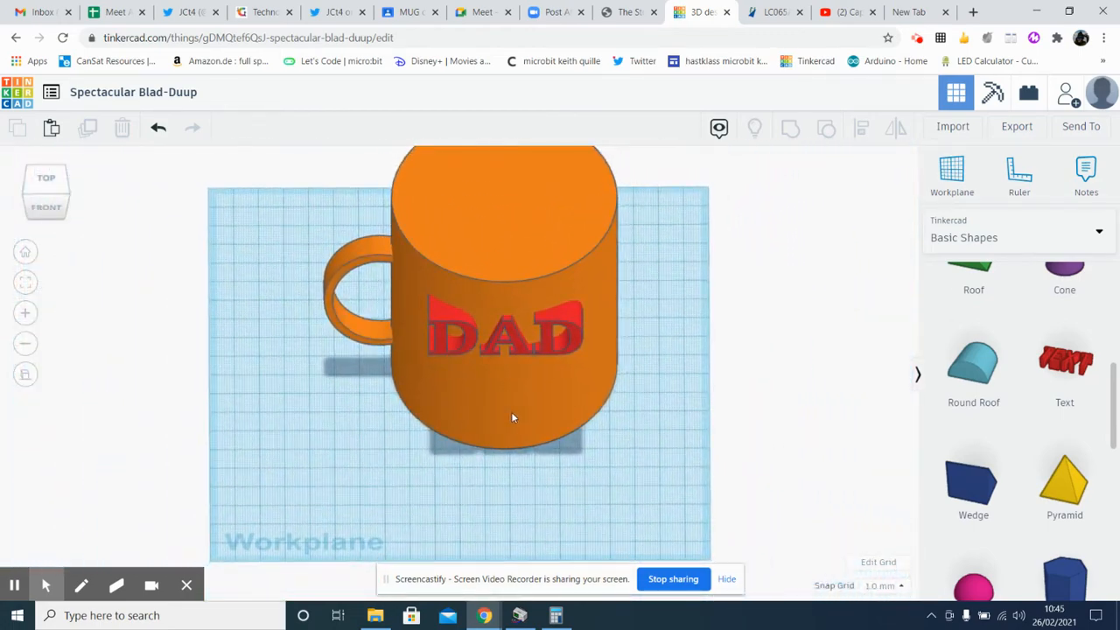
Group the solid cylinder, the ring handle and the DAD text into one mug shape
click(525, 237)
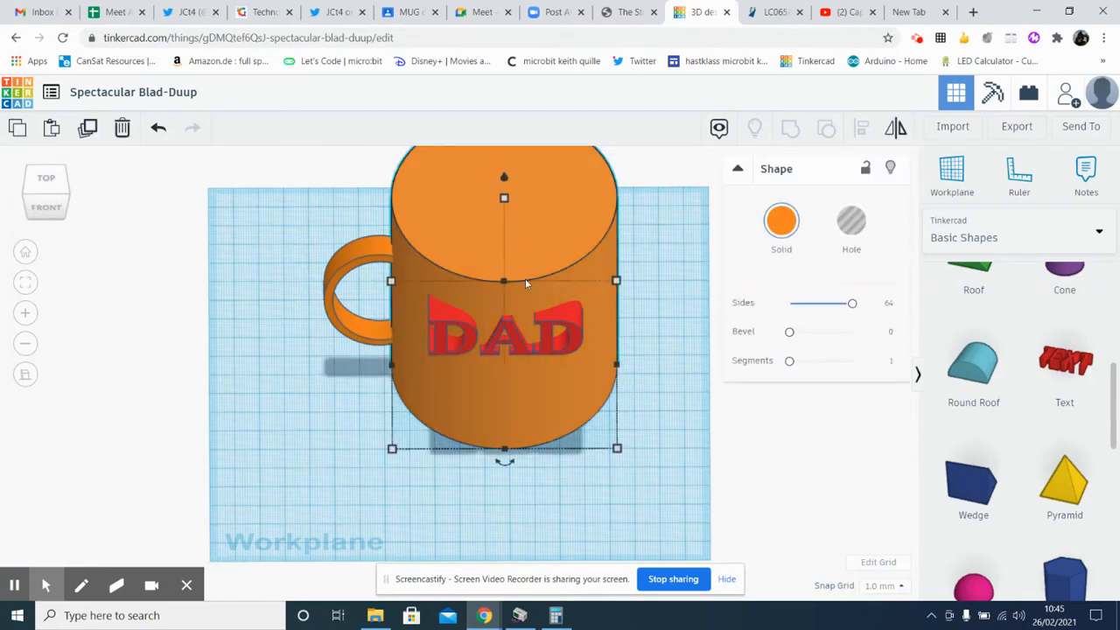
scroll(626, 454, down, 2)
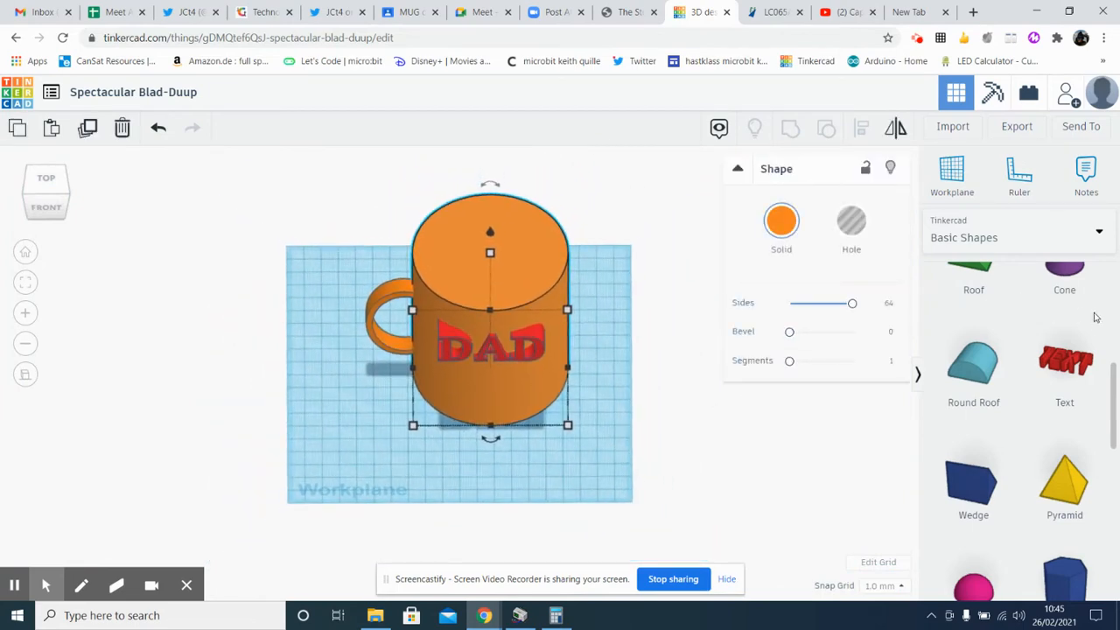
drag(1115, 423, 1115, 372)
click(330, 300)
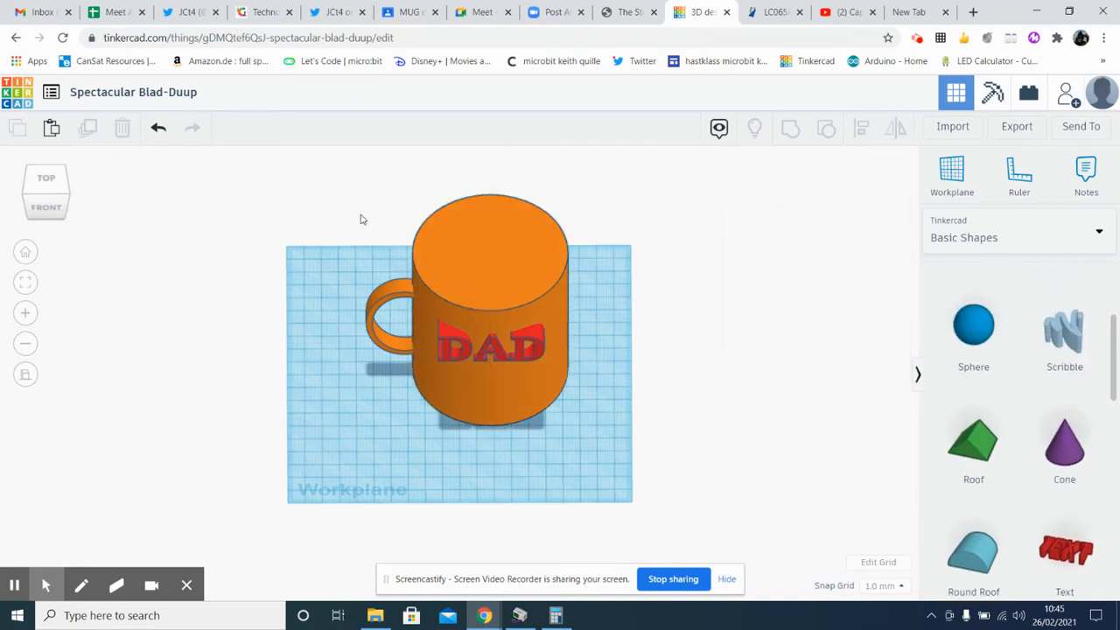
drag(361, 220, 613, 471)
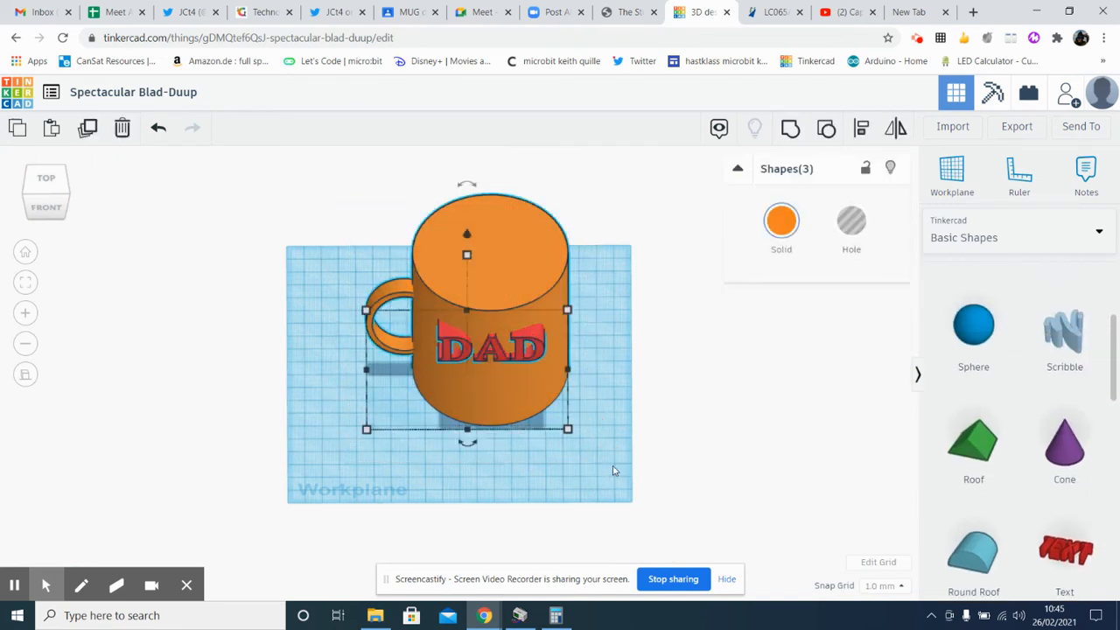
click(792, 139)
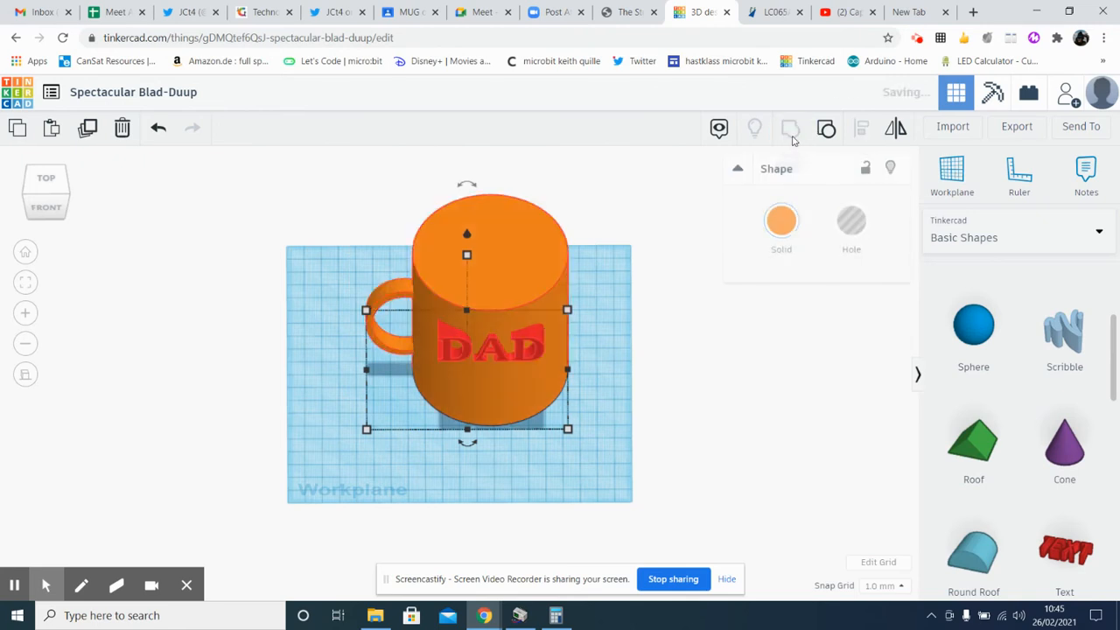
click(598, 446)
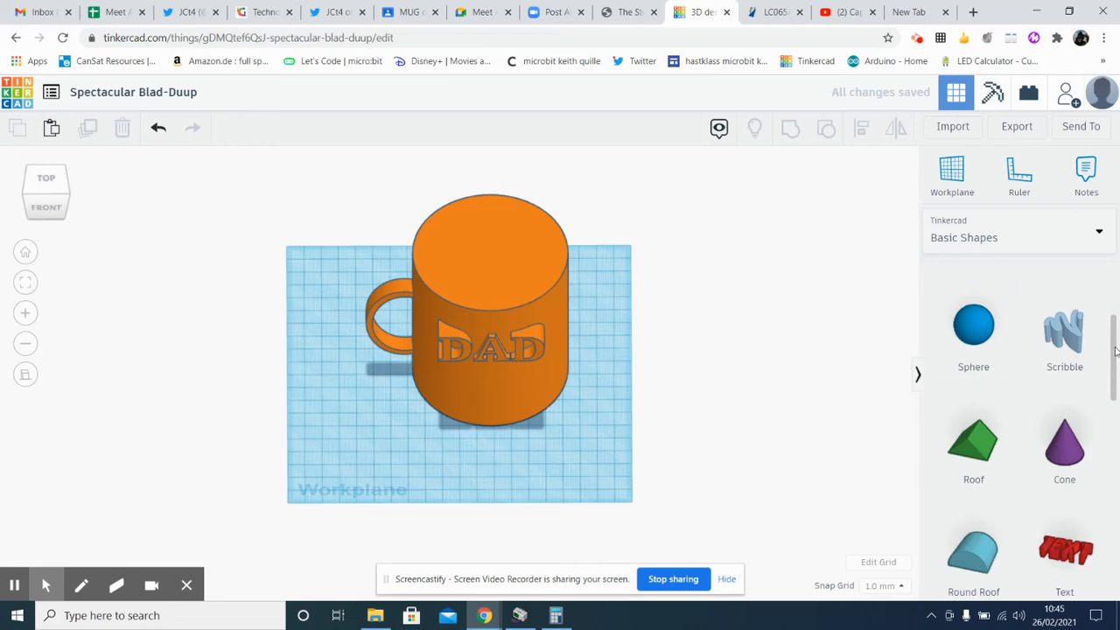
Place a hole cylinder on the workplane beside the mug
scroll(1115, 350, up, 3)
drag(1065, 320, 613, 359)
right_drag(620, 420, 457, 408)
Set the hole cylinder's length and width both to 82 mm
mouse_move(575, 421)
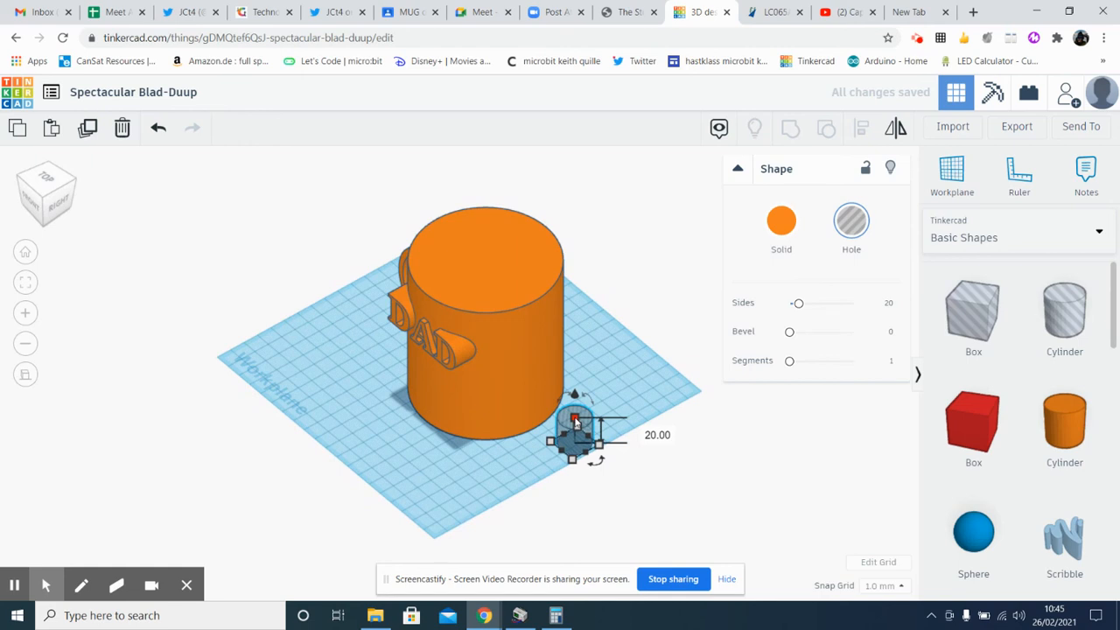
mouse_move(574, 459)
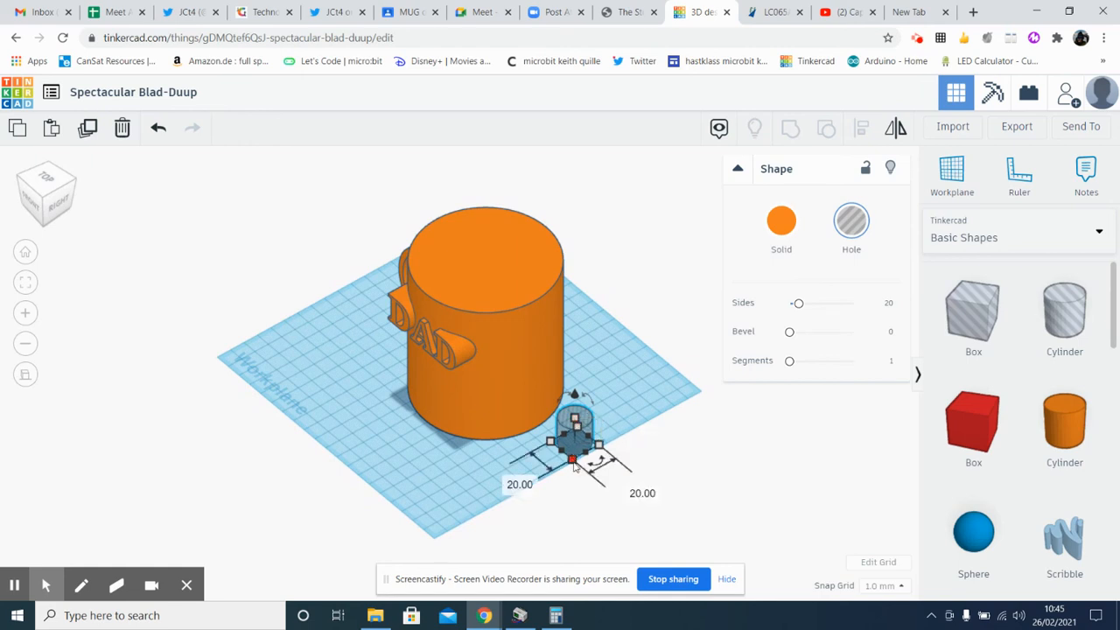
click(507, 479)
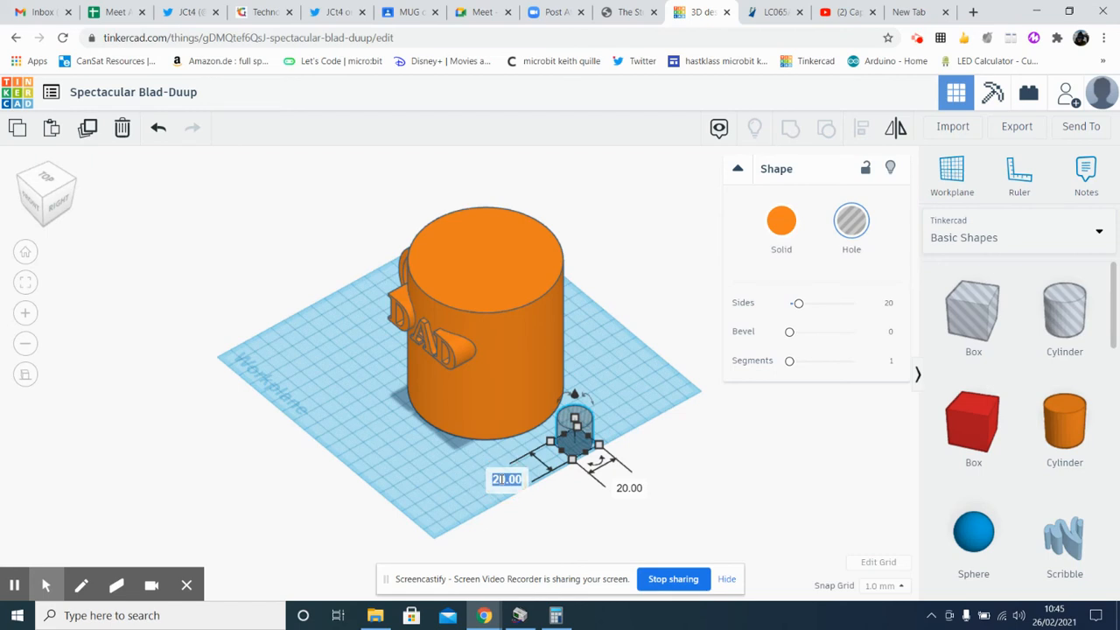
text(82)
click(631, 489)
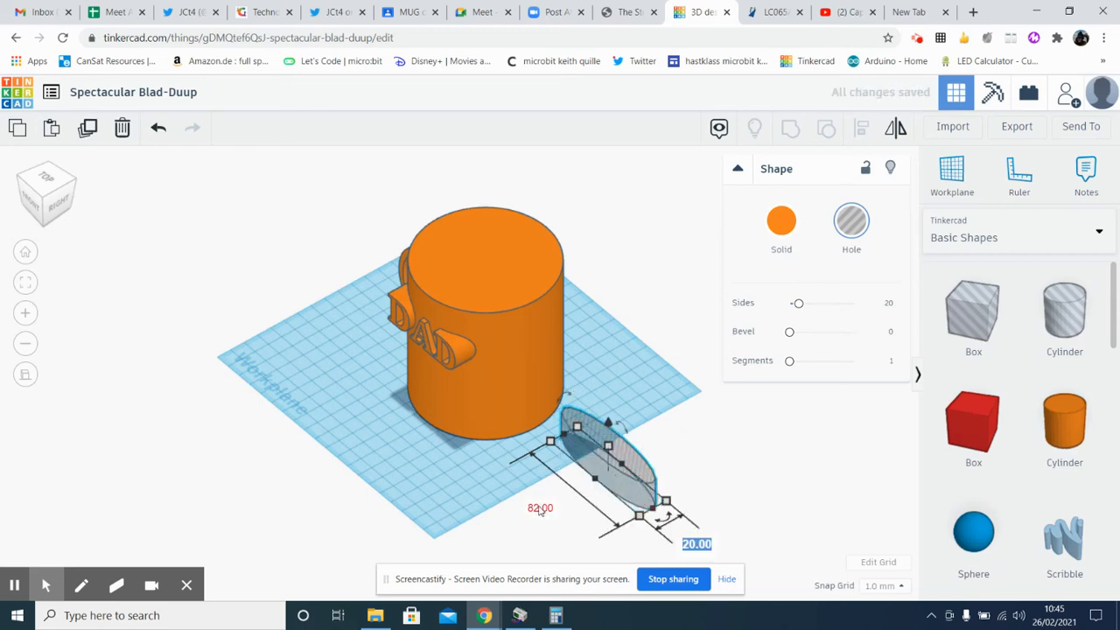
click(698, 544)
text(82)
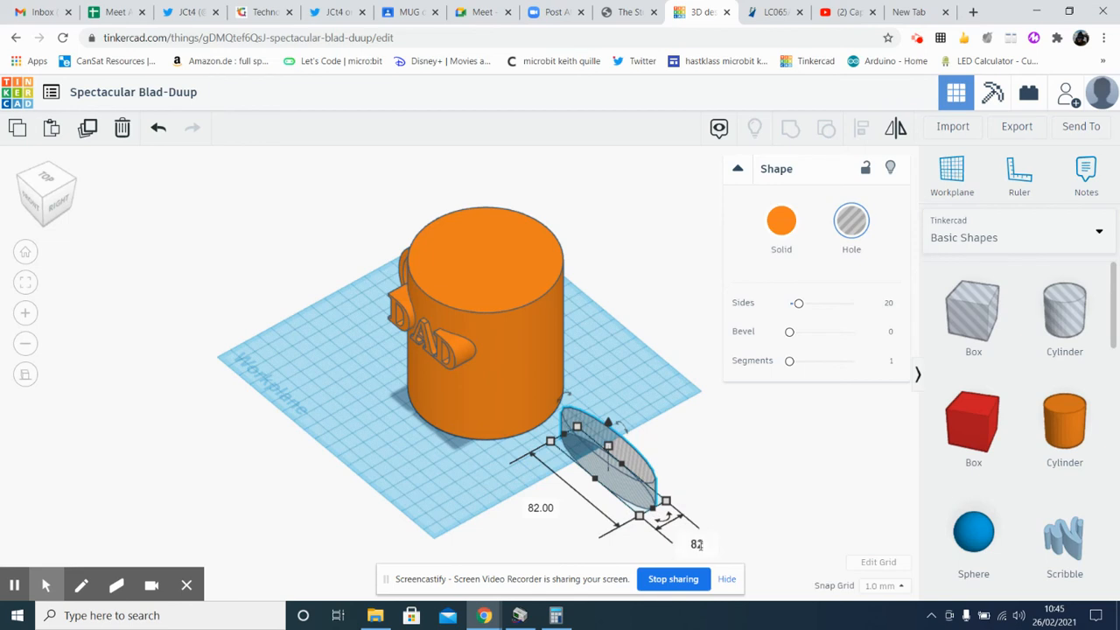
key(Return)
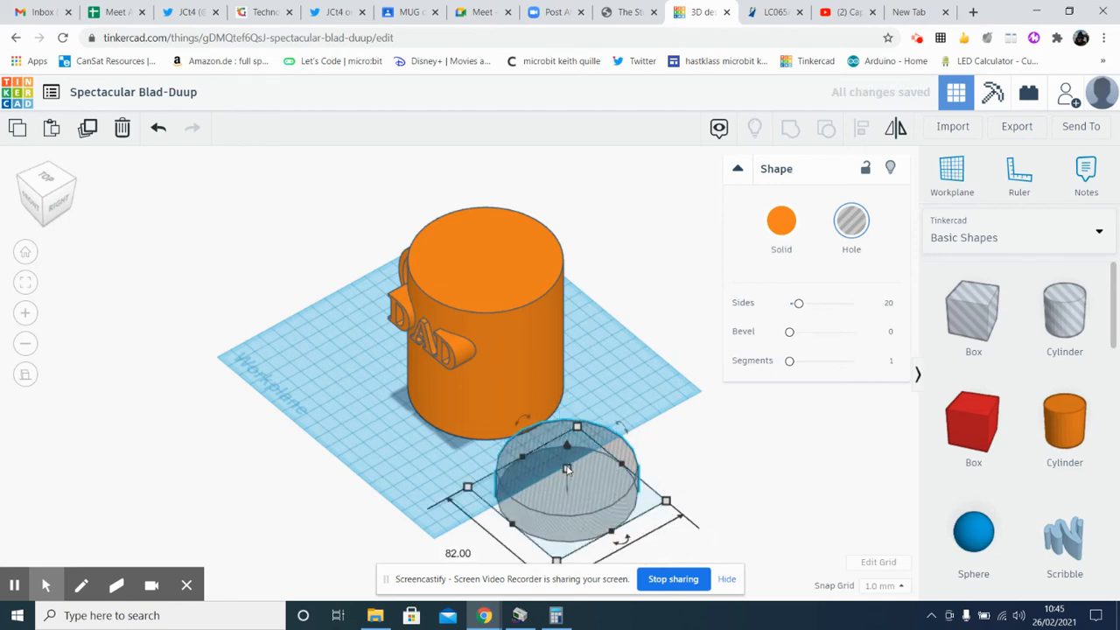
Stretch the hole cylinder to a height of 134 mm and raise it slightly above the workplane
drag(567, 470, 567, 358)
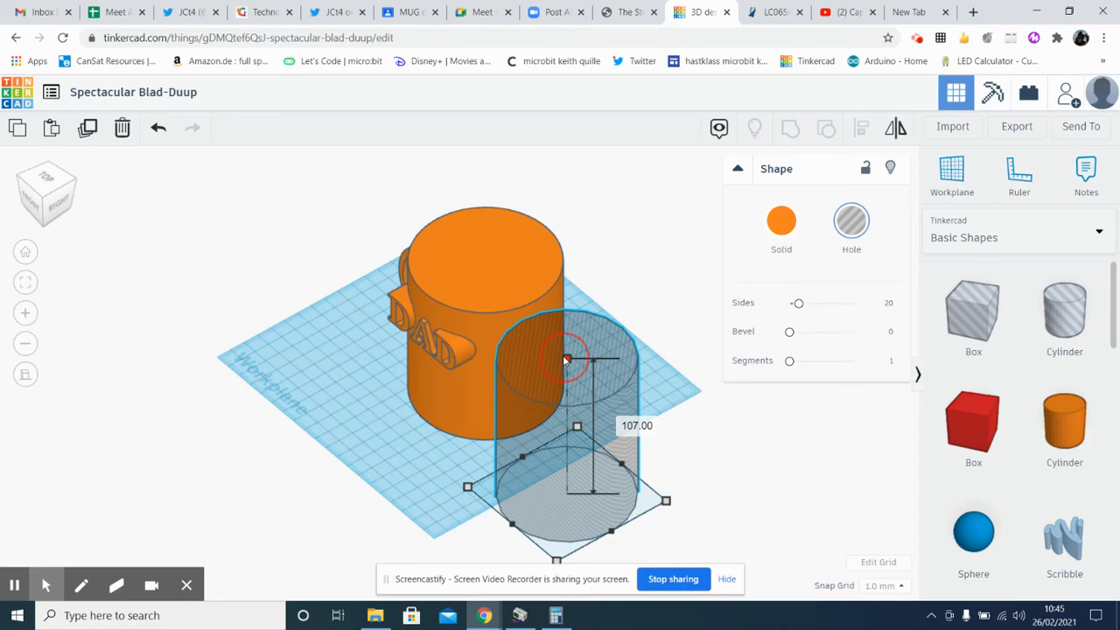
drag(567, 359, 567, 324)
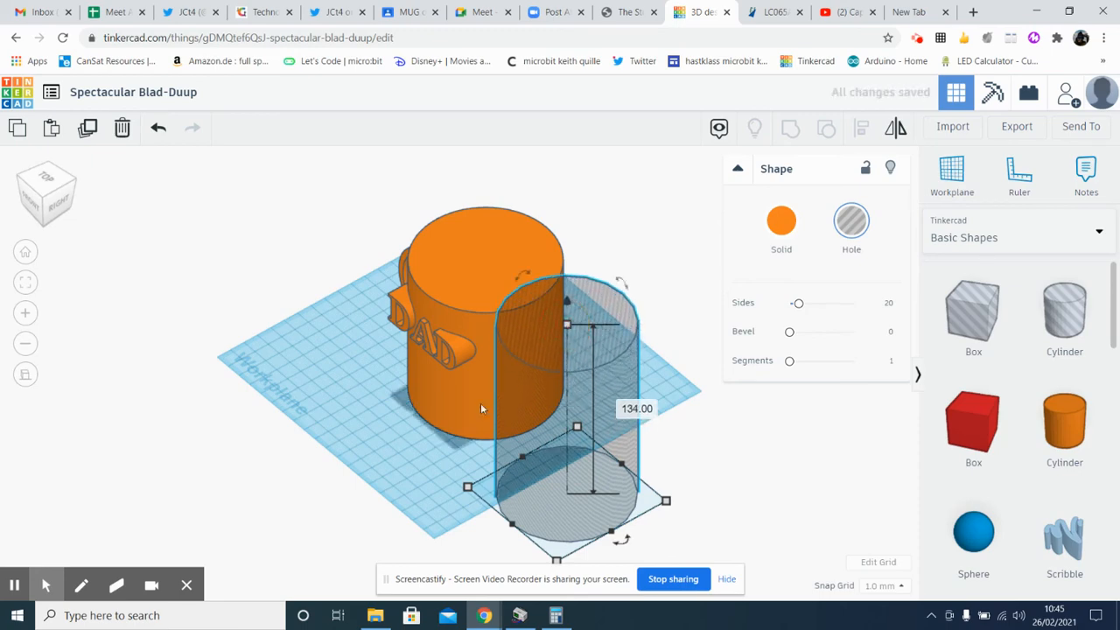
right_drag(425, 459, 541, 442)
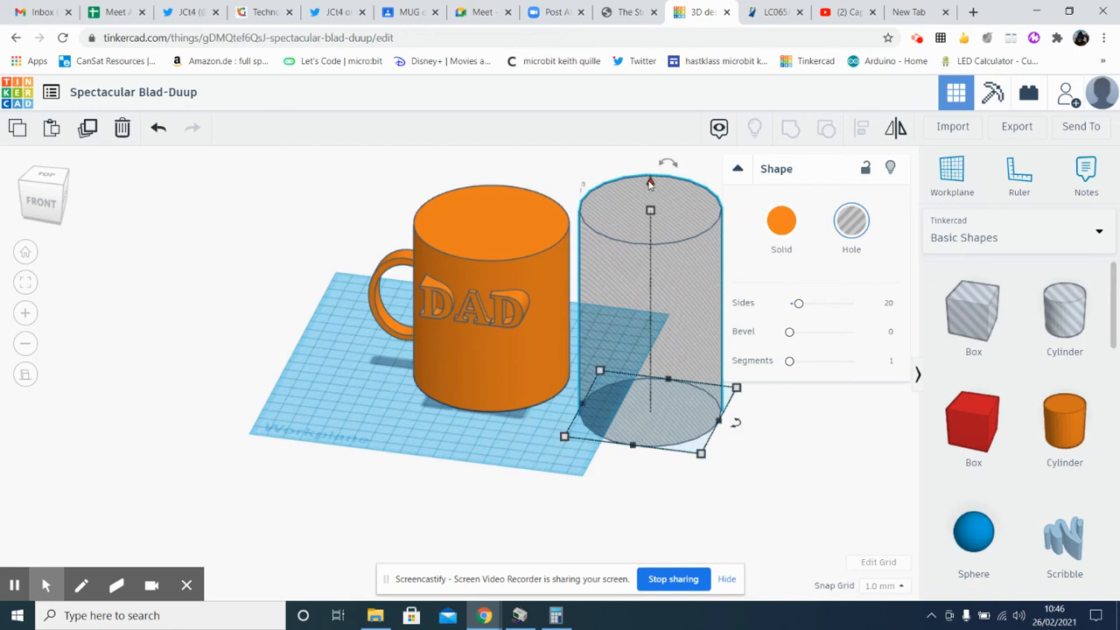
drag(649, 182, 649, 176)
click(485, 453)
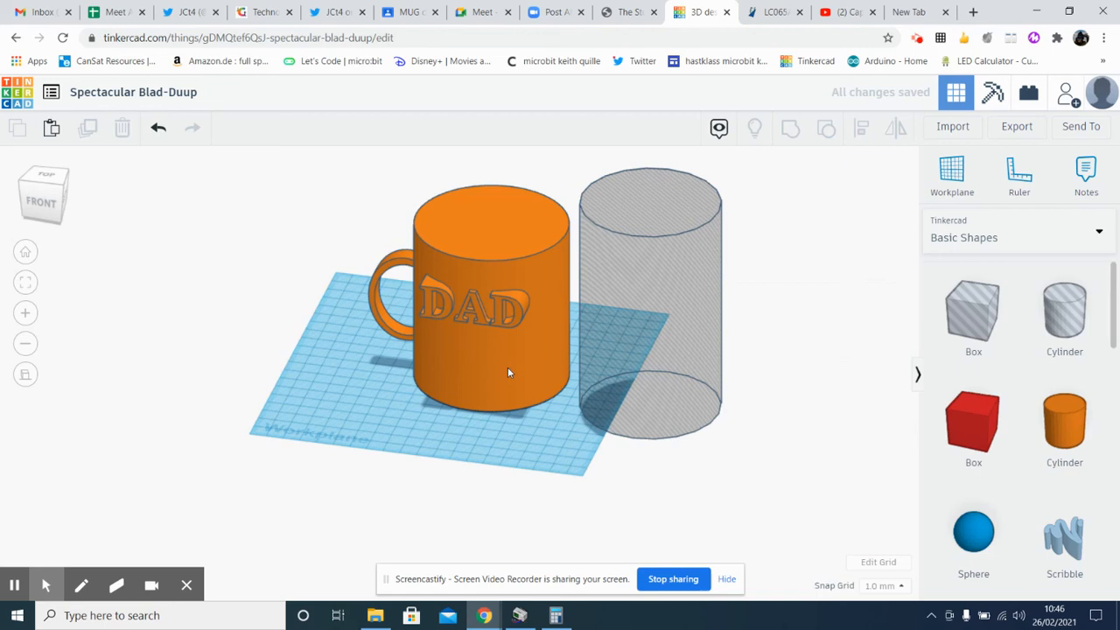
Align the mug and the hole cylinder by their centres in the front-to-back direction
right_drag(496, 453, 600, 407)
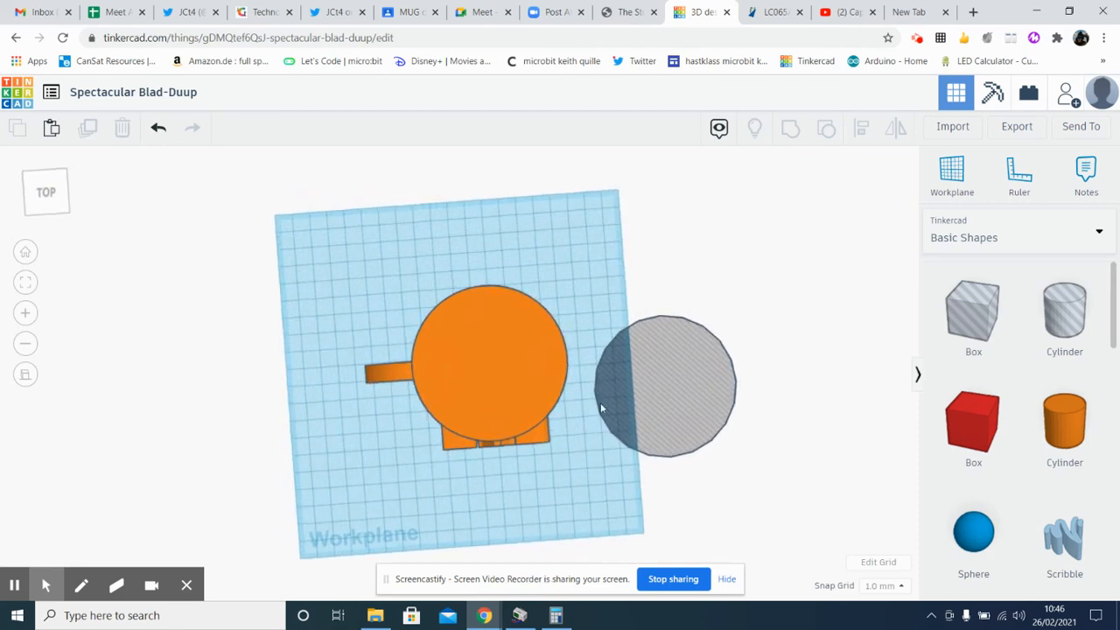
drag(775, 259, 352, 484)
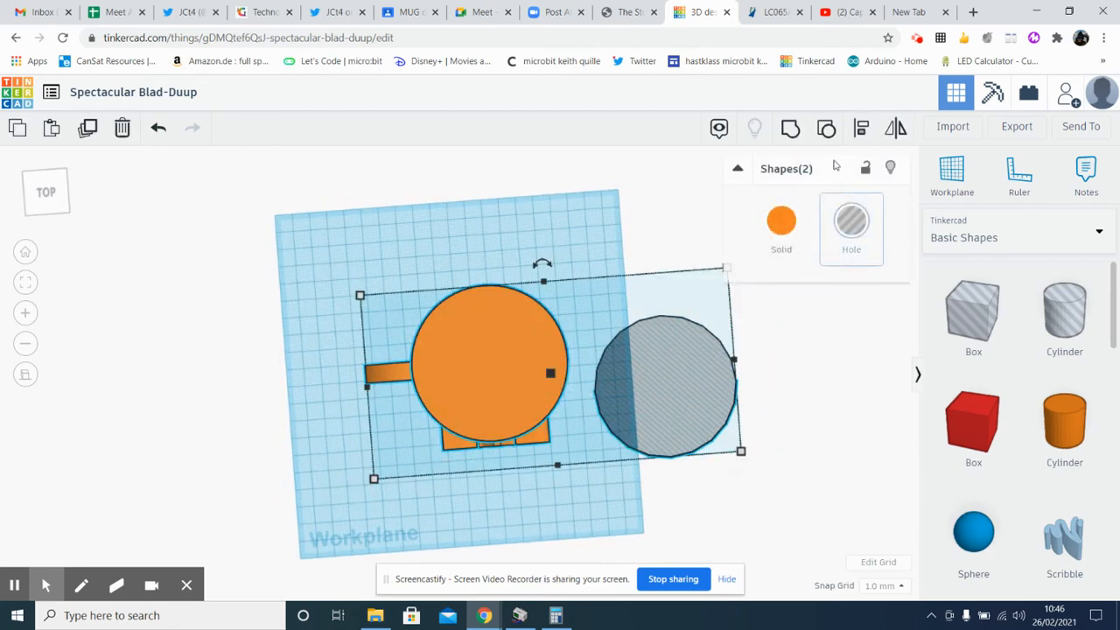
click(862, 128)
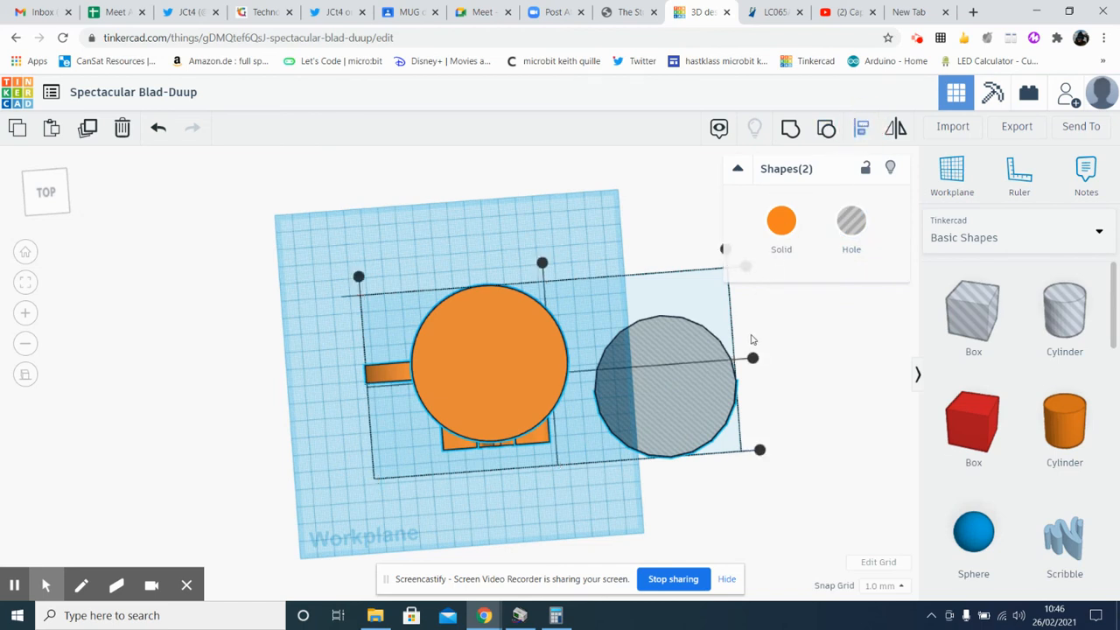
click(753, 359)
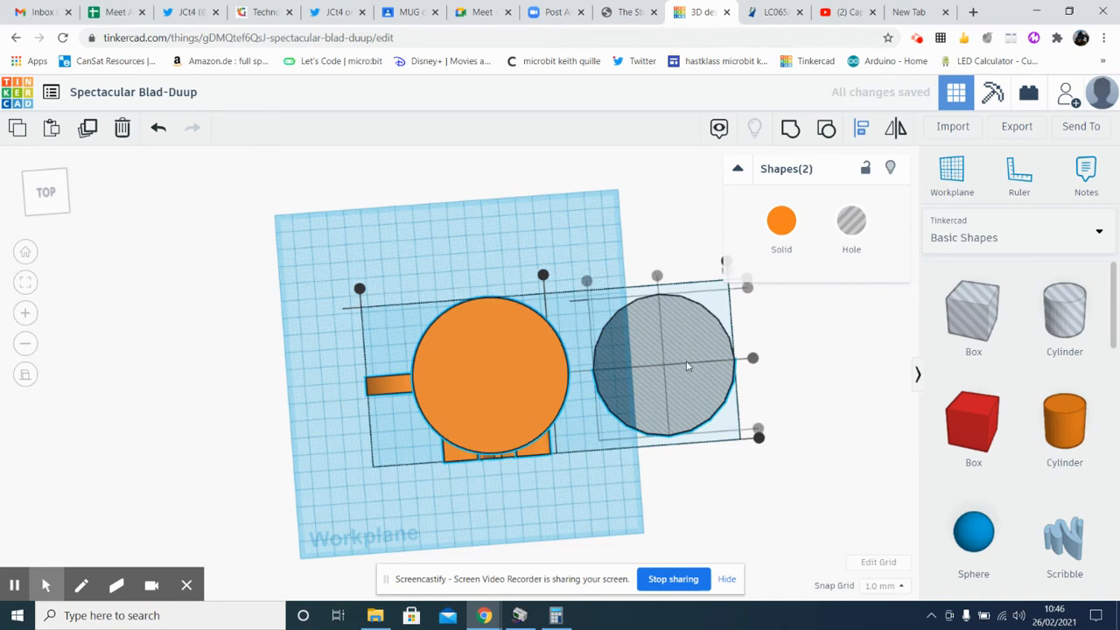
click(548, 522)
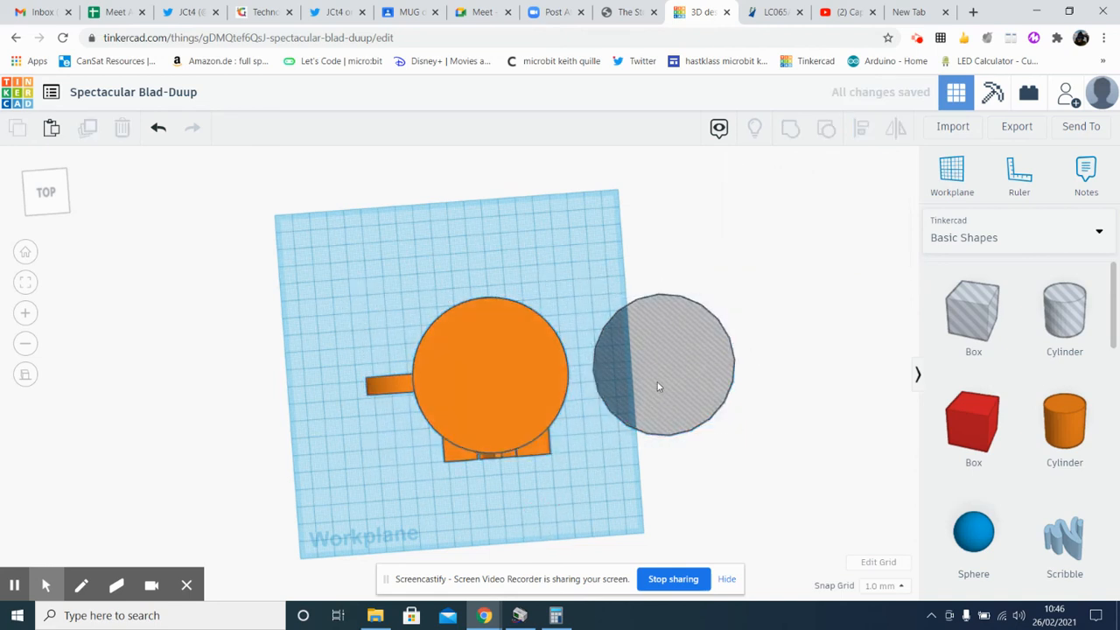
Centre the hole cylinder inside the mug's rim and raise its number of sides to the maximum
drag(657, 382, 488, 386)
click(582, 282)
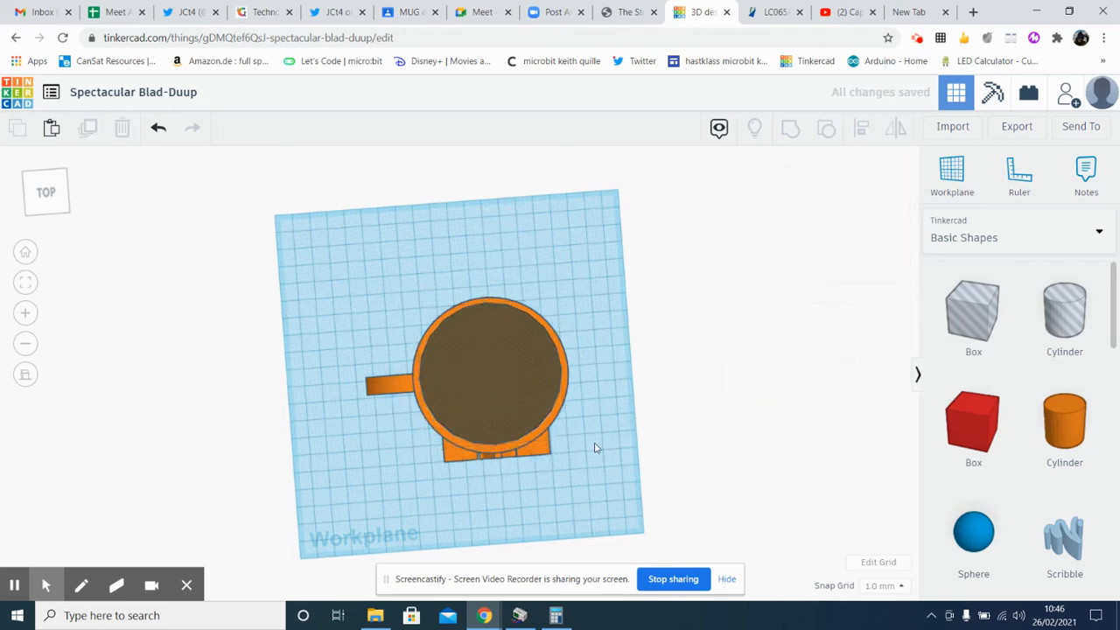
click(520, 389)
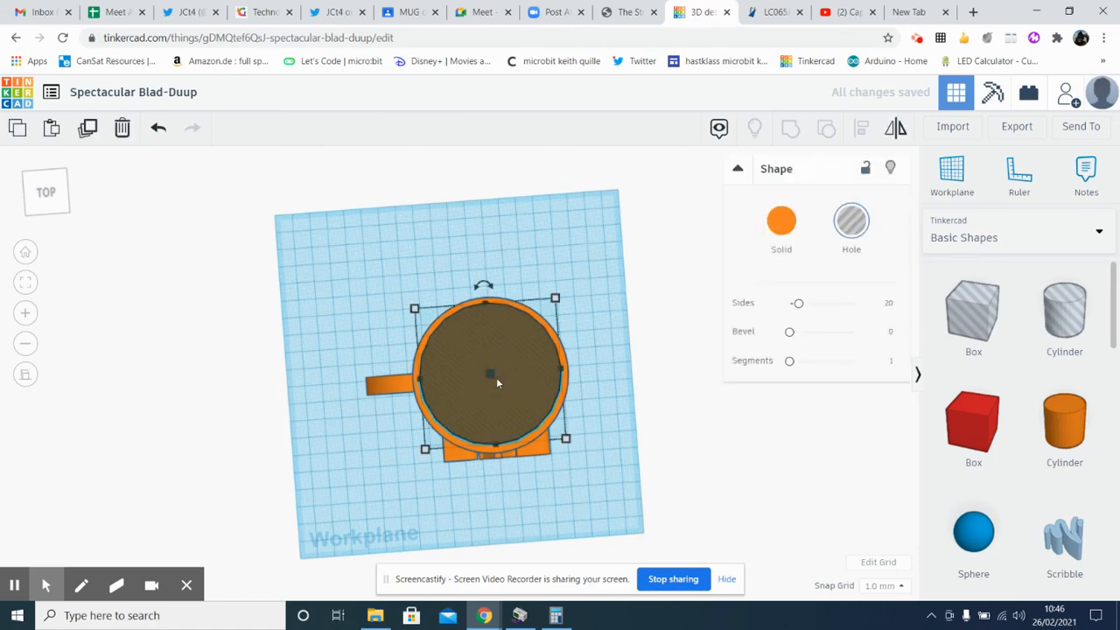
scroll(496, 390, up, 2)
scroll(496, 385, up, 3)
drag(542, 327, 546, 327)
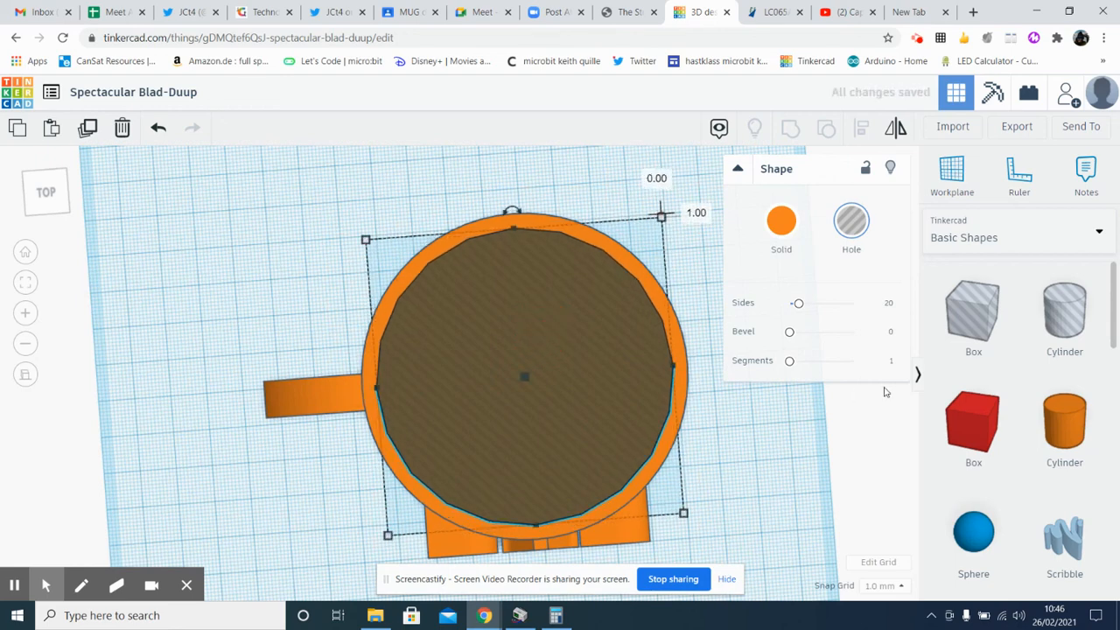
drag(800, 307, 852, 302)
click(750, 487)
Group the hole cylinder with the mug to hollow out the mug's interior
right_drag(755, 490, 652, 398)
scroll(652, 398, down, 5)
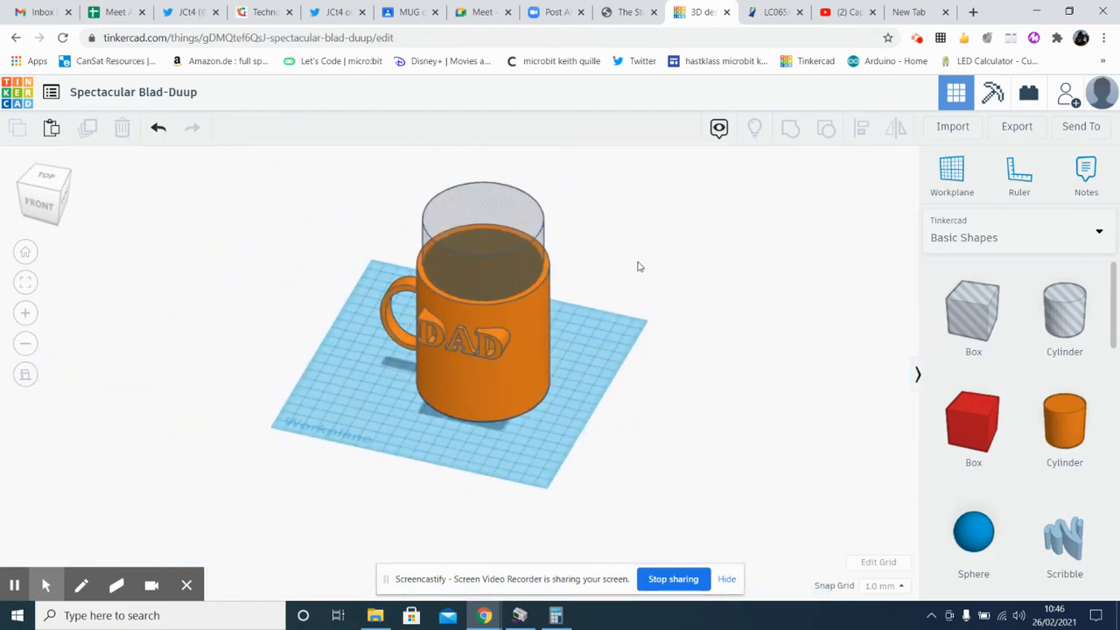
drag(632, 251, 320, 432)
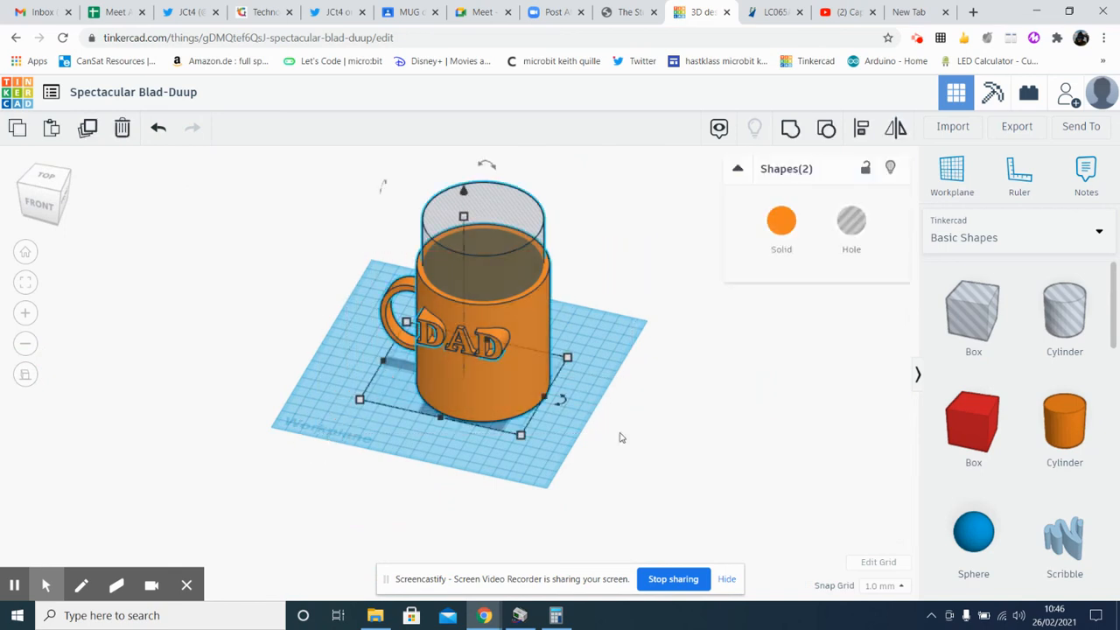
click(791, 128)
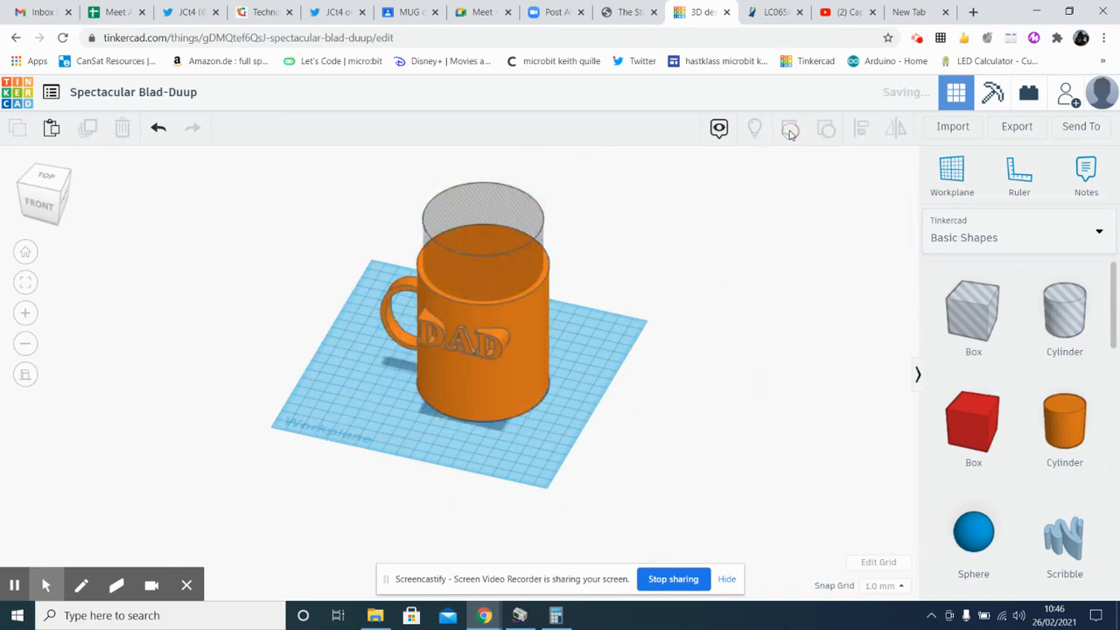
click(636, 315)
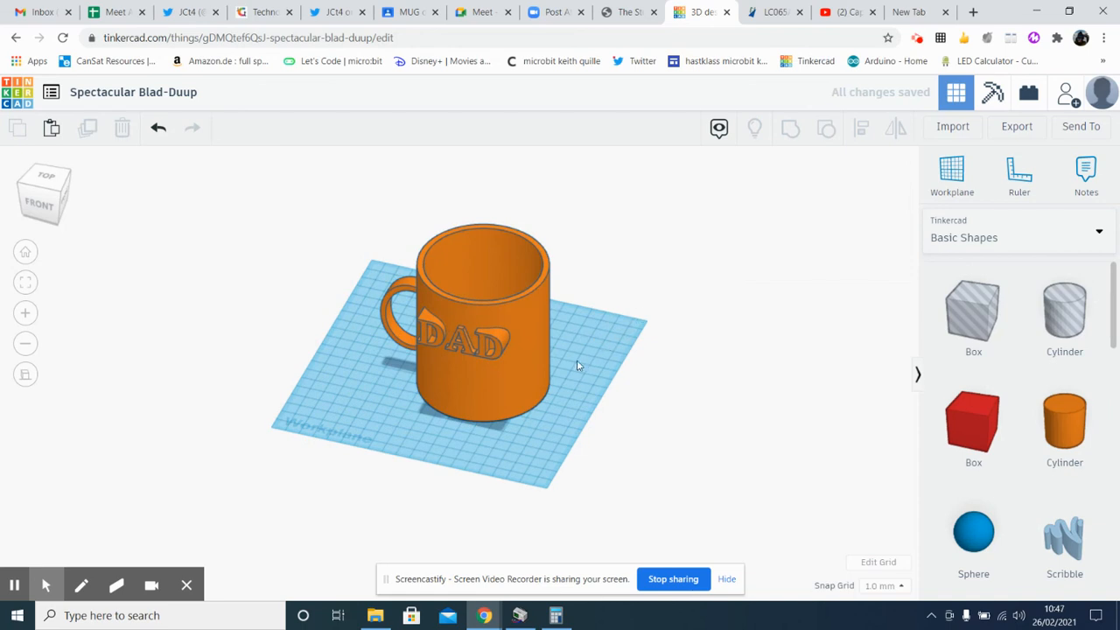
right_drag(576, 366, 651, 420)
scroll(502, 396, up, 3)
scroll(635, 415, up, 3)
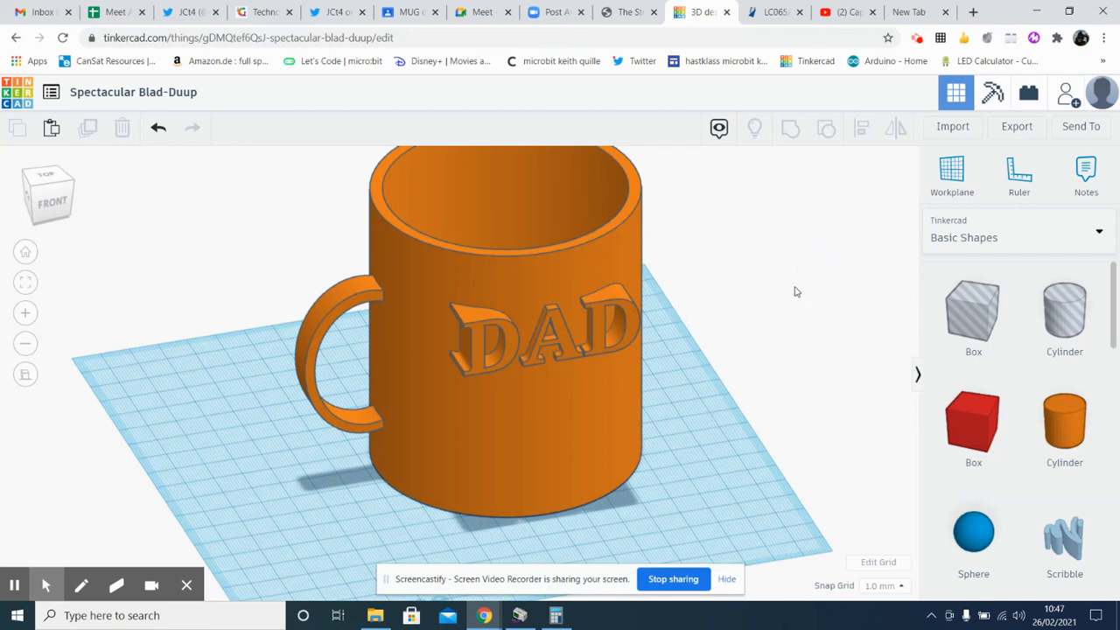
scroll(795, 291, down, 2)
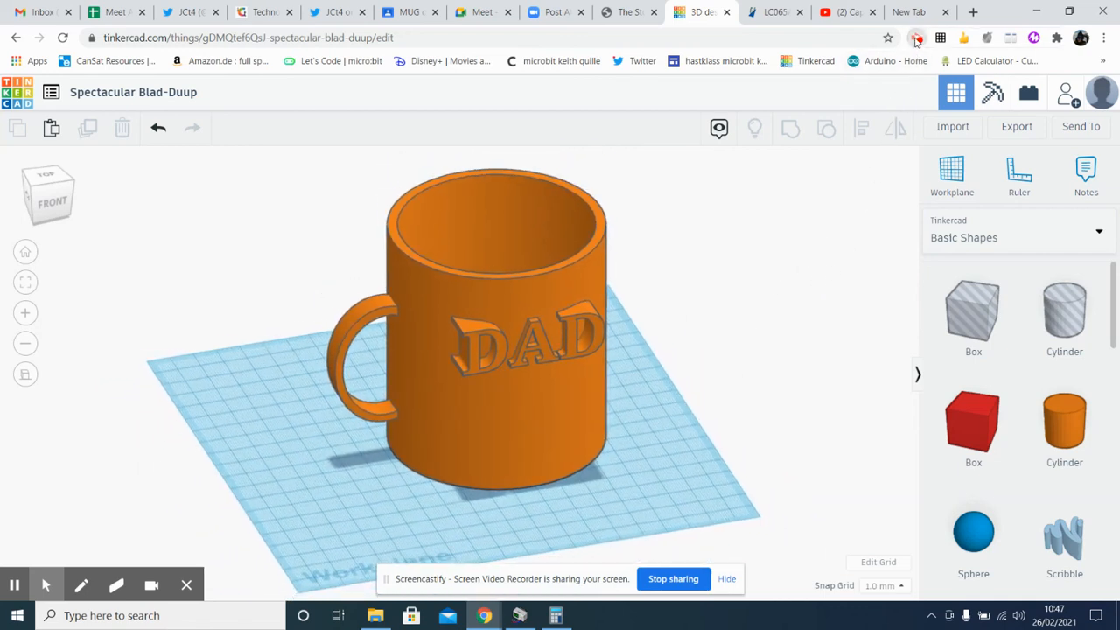